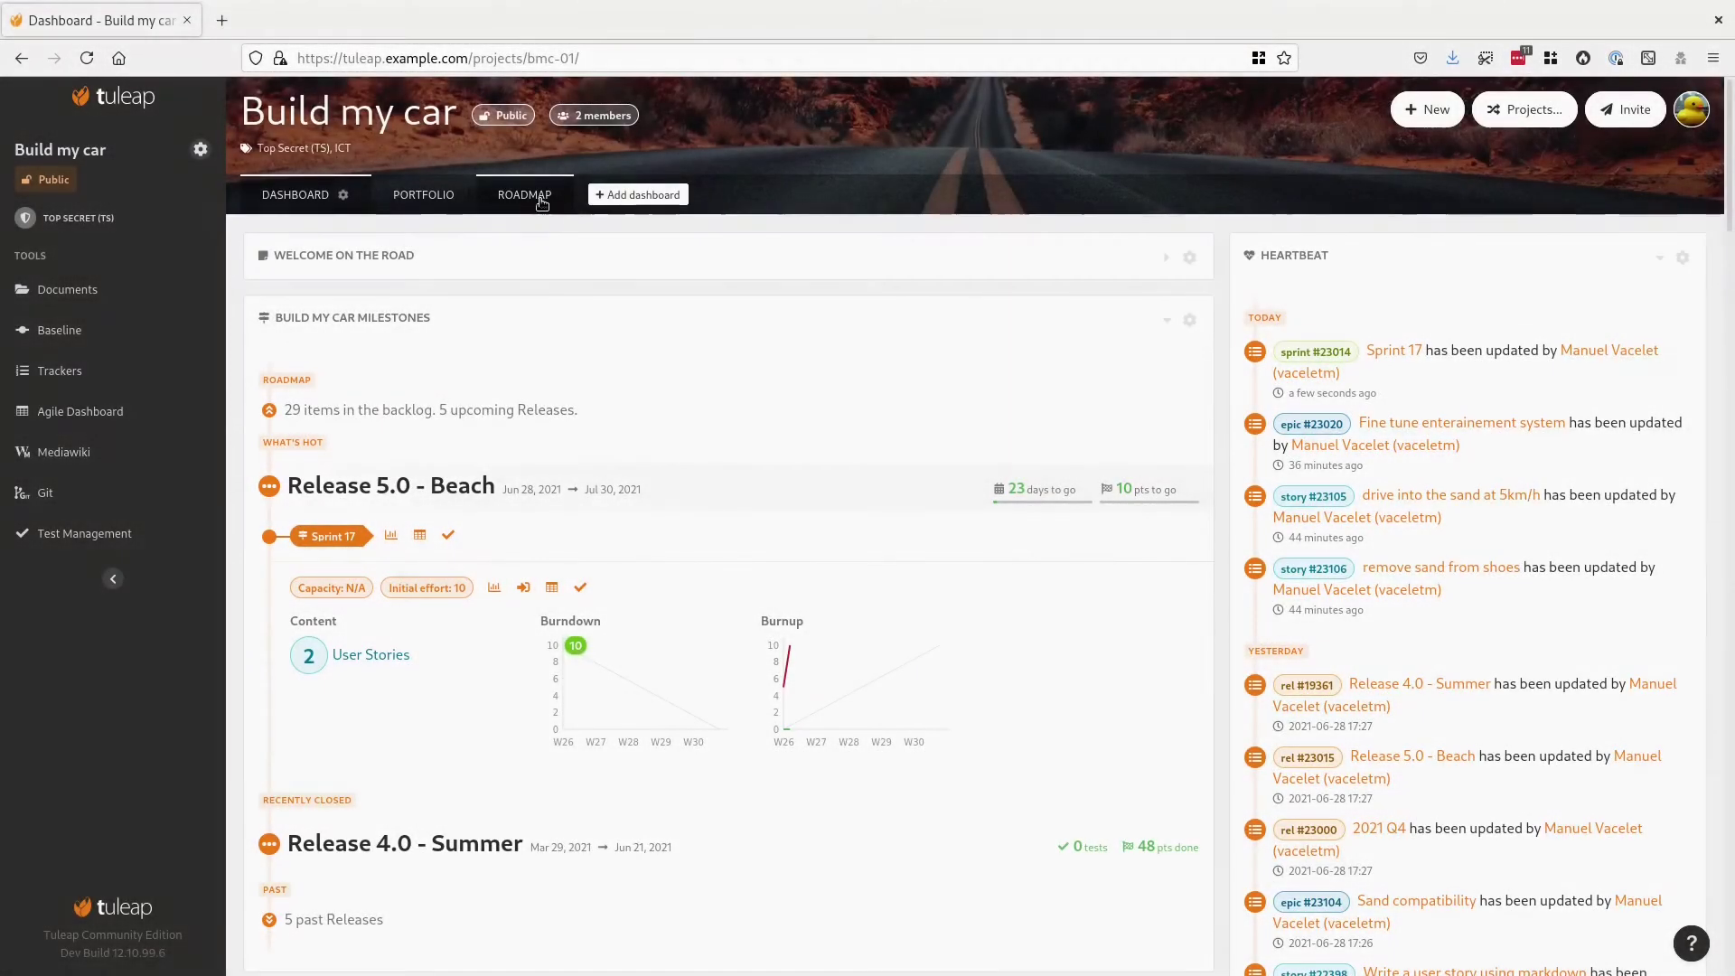
Step: Open the Roadmap dashboard, set the timescale to Week, and expand epic #23021 to show its stories
{"action": "left_click", "coordinate": [540, 197]}
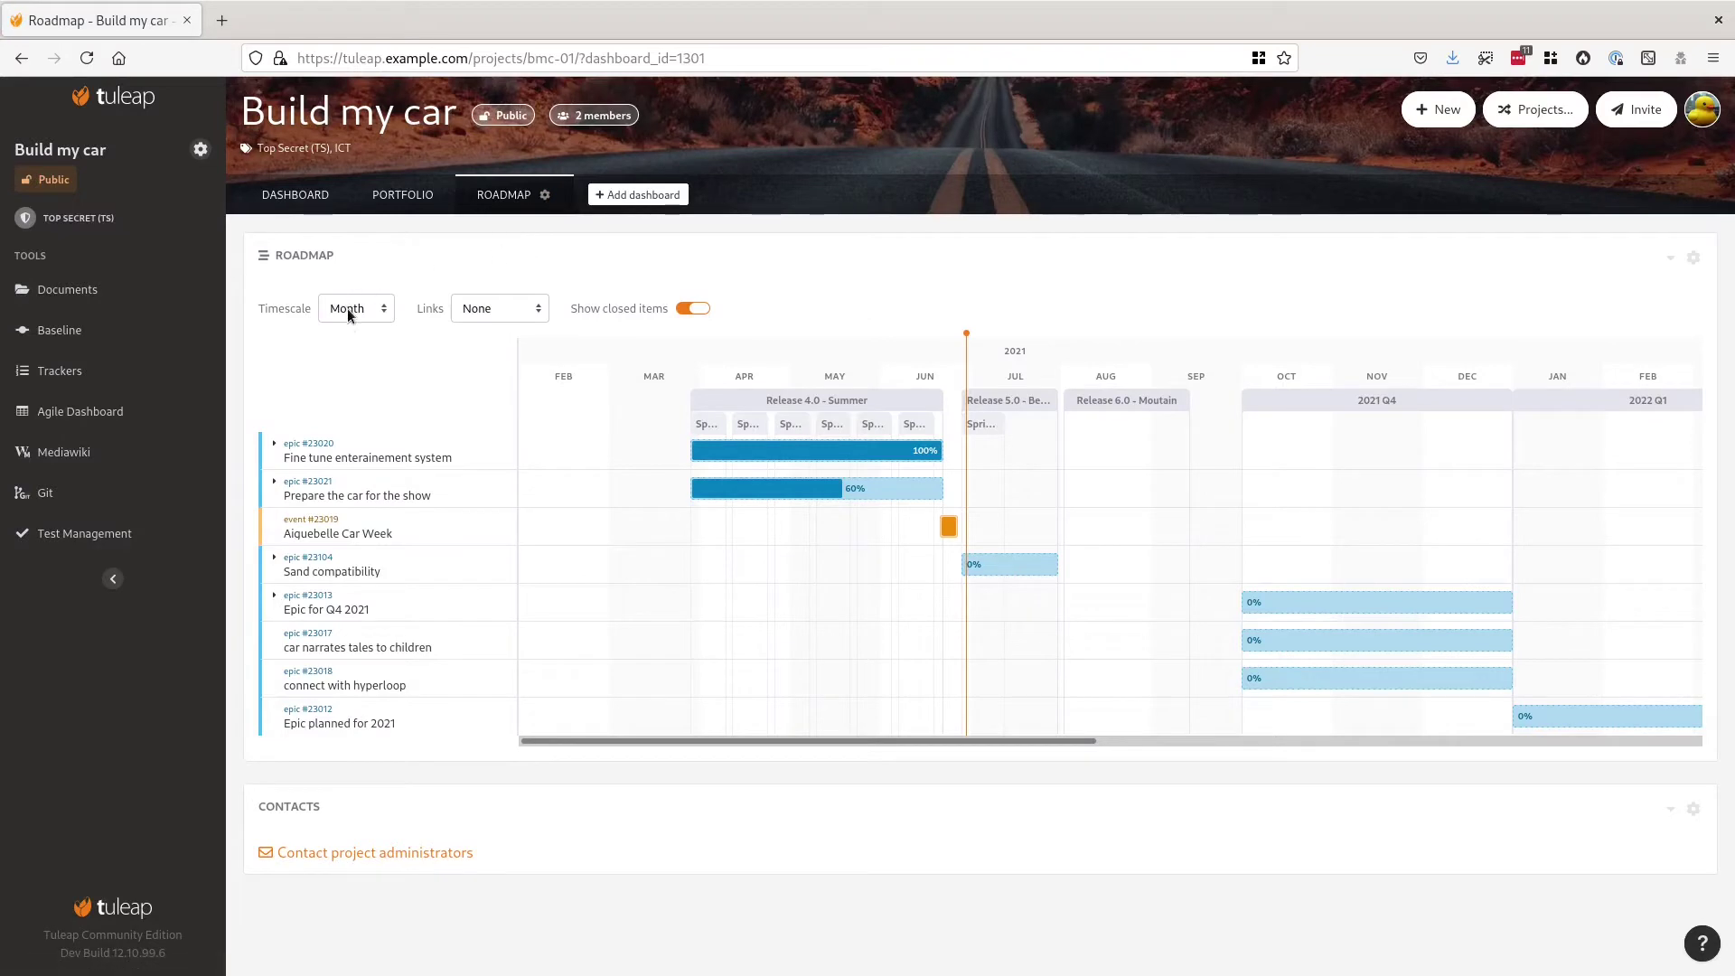
{"action": "left_click", "coordinate": [347, 311]}
{"action": "left_click", "coordinate": [349, 329]}
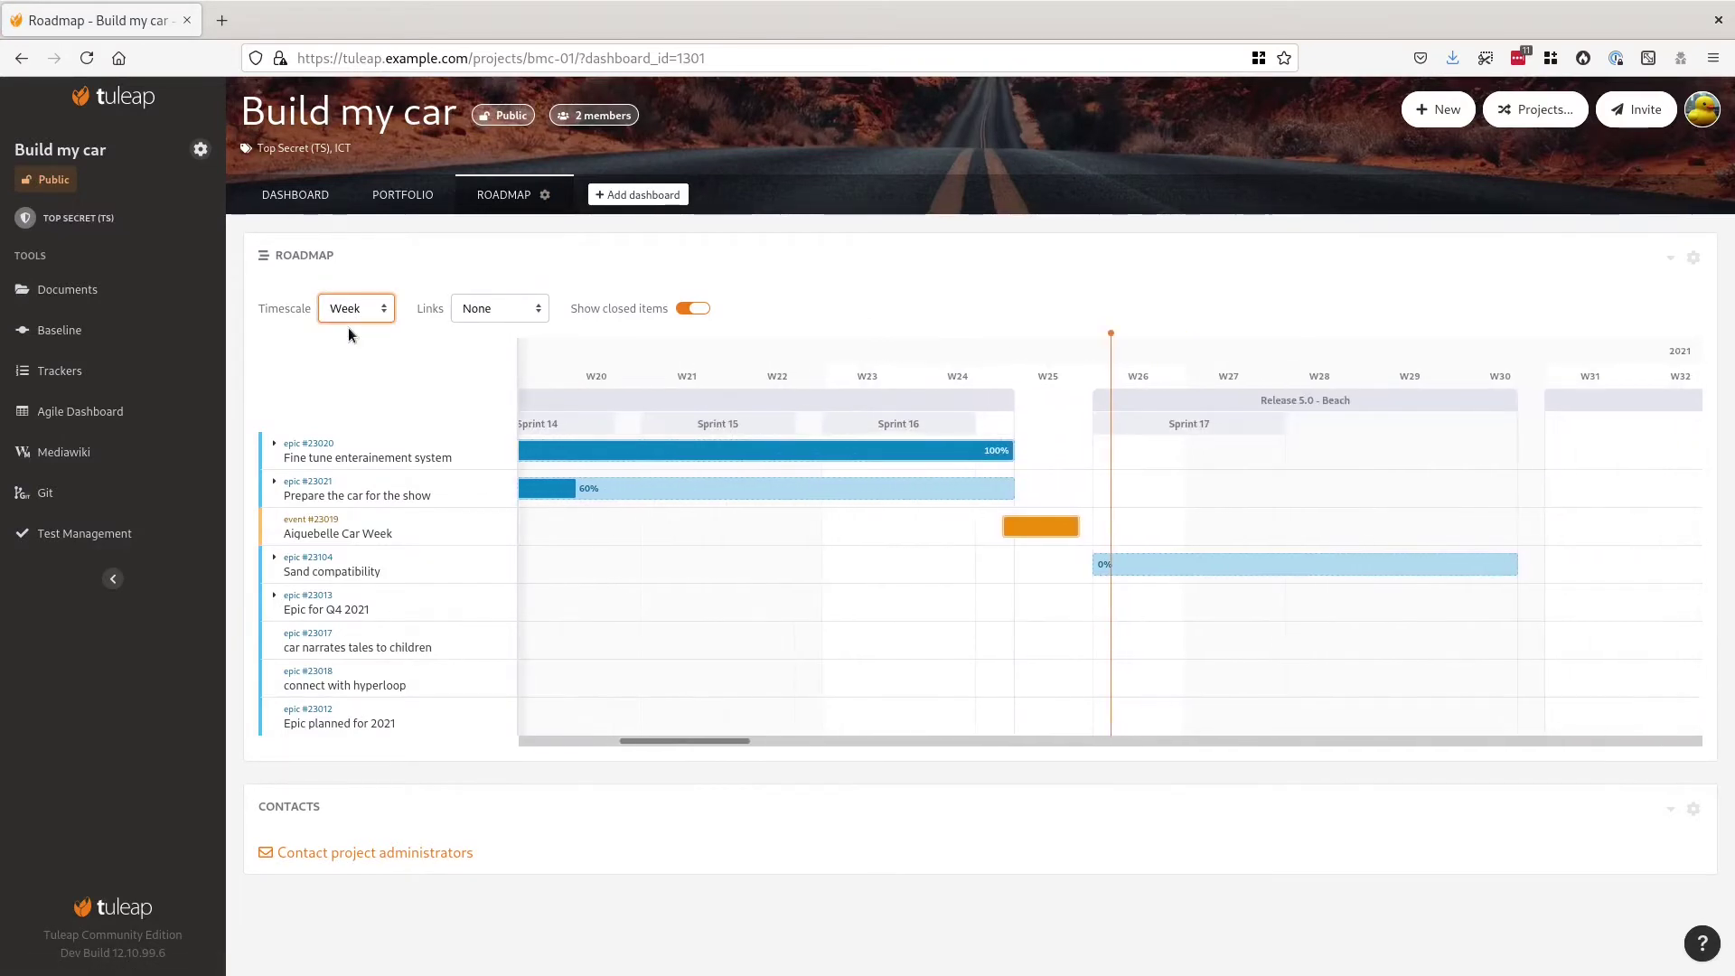
{"action": "left_click", "coordinate": [454, 495]}
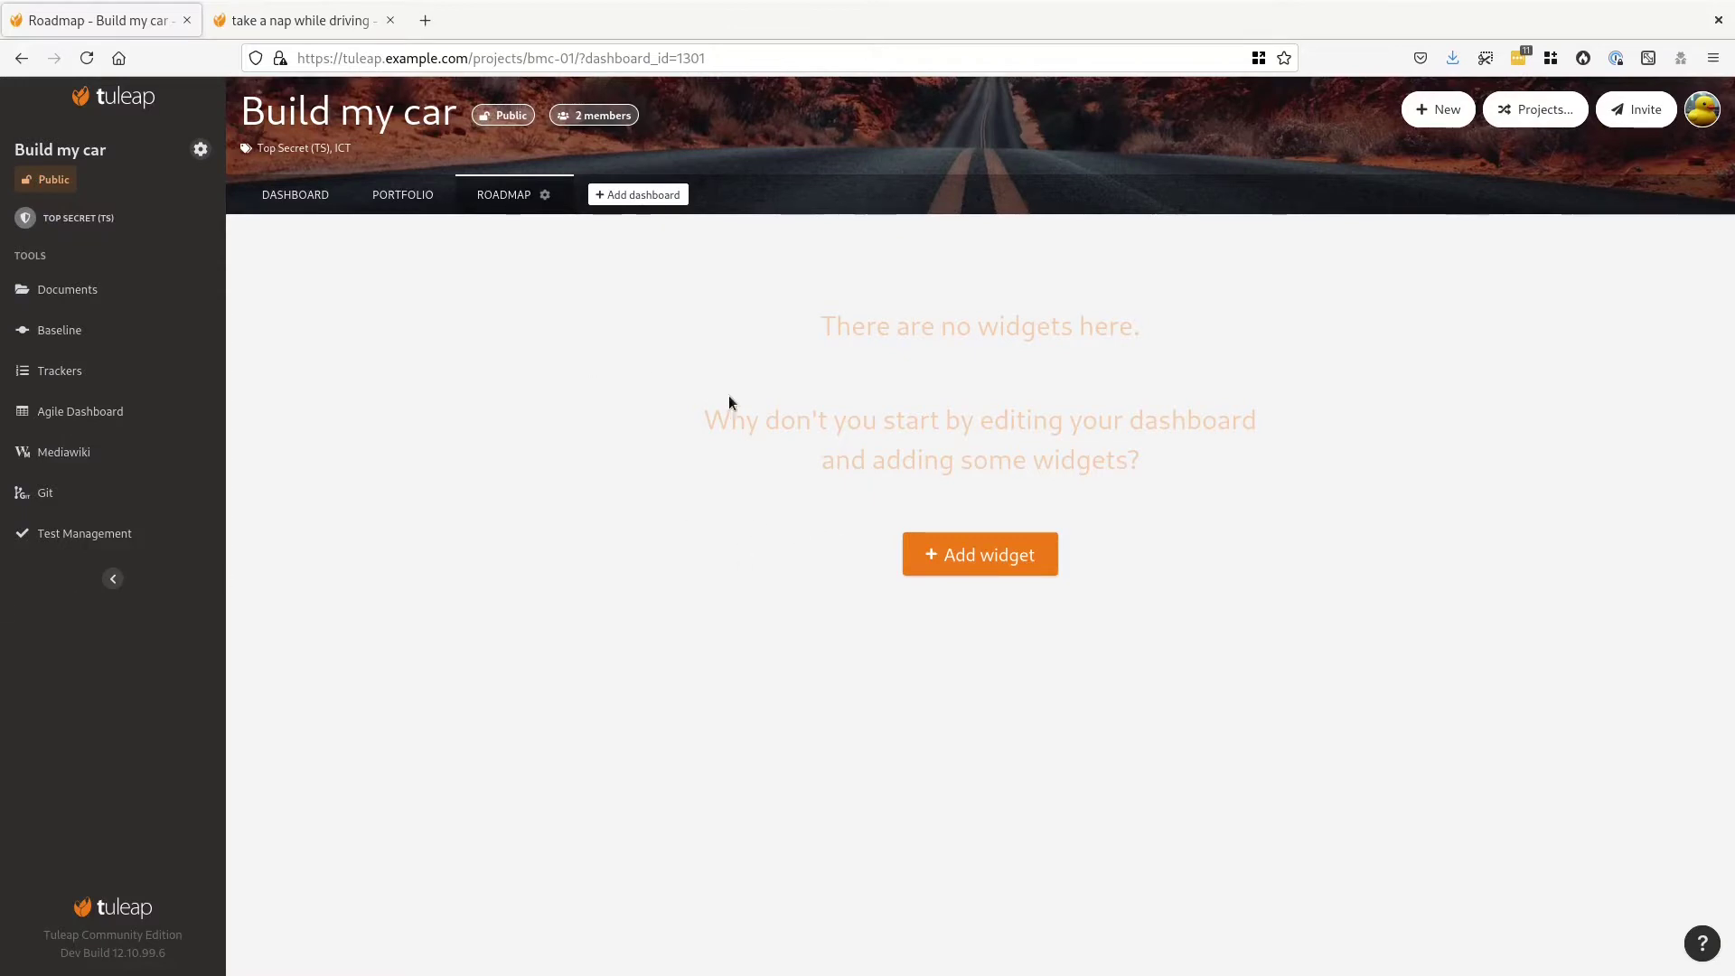
Step: Add a Roadmap widget showing progress of User Stories, then check its missing-timeframe error message
{"action": "left_click", "coordinate": [945, 553]}
{"action": "type", "text": "road"}
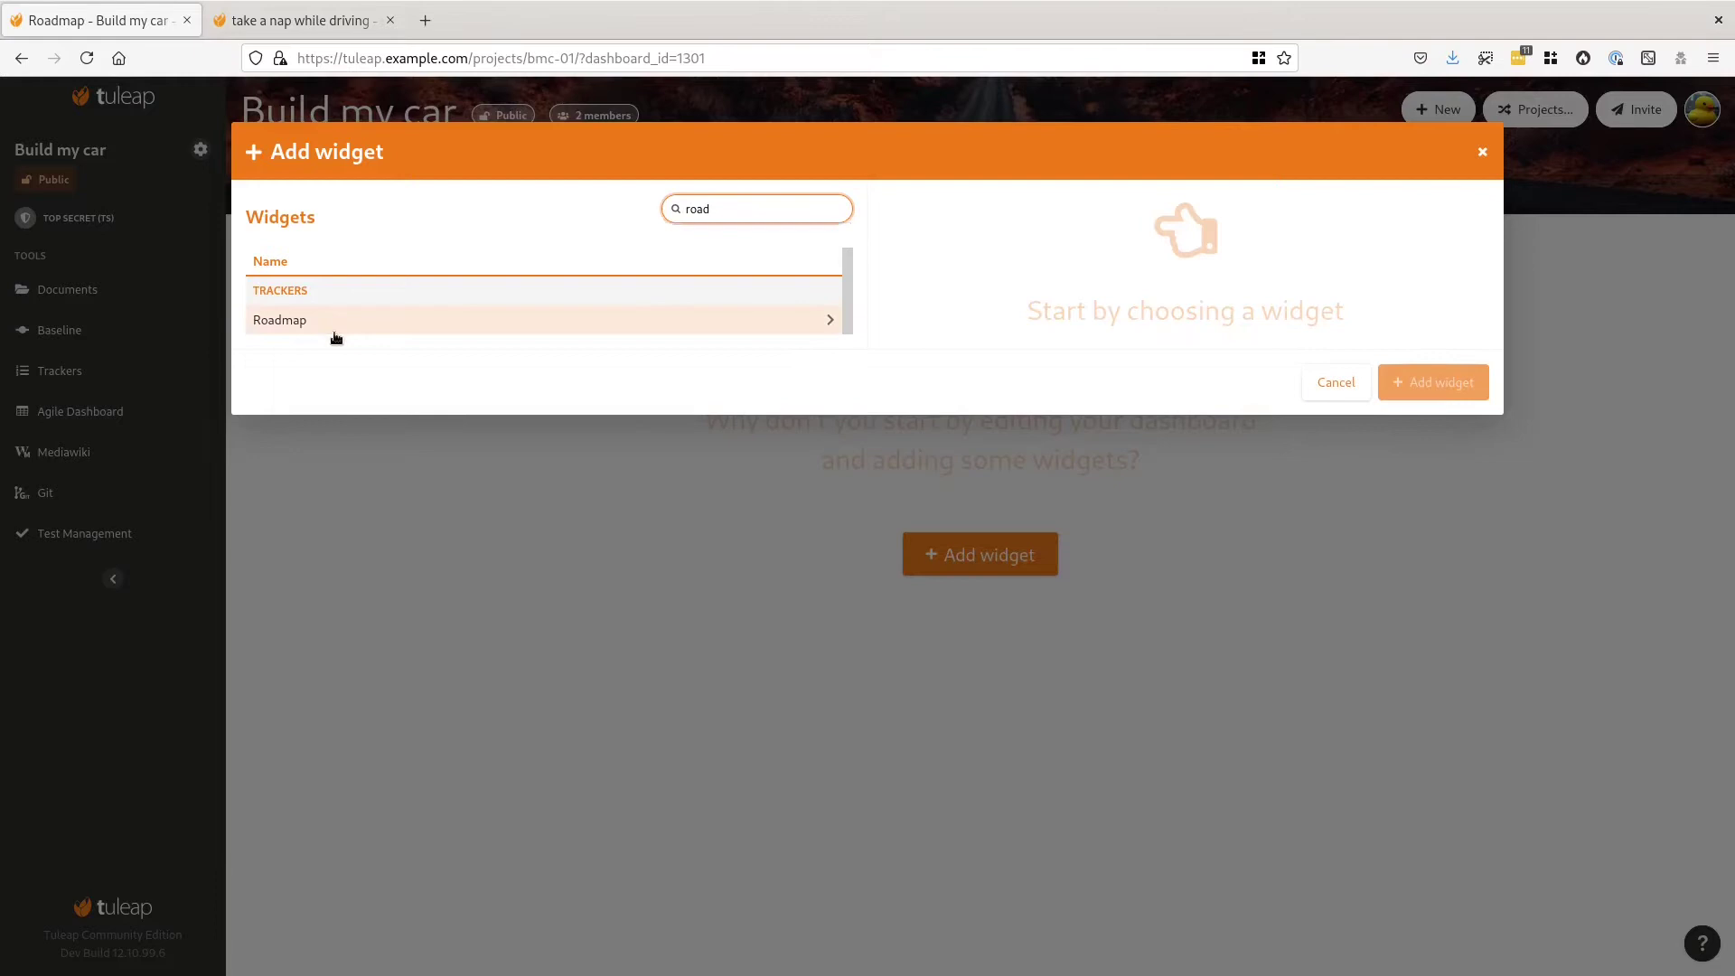
{"action": "left_click", "coordinate": [632, 324]}
{"action": "left_click", "coordinate": [1025, 366]}
{"action": "type", "text": "sto"}
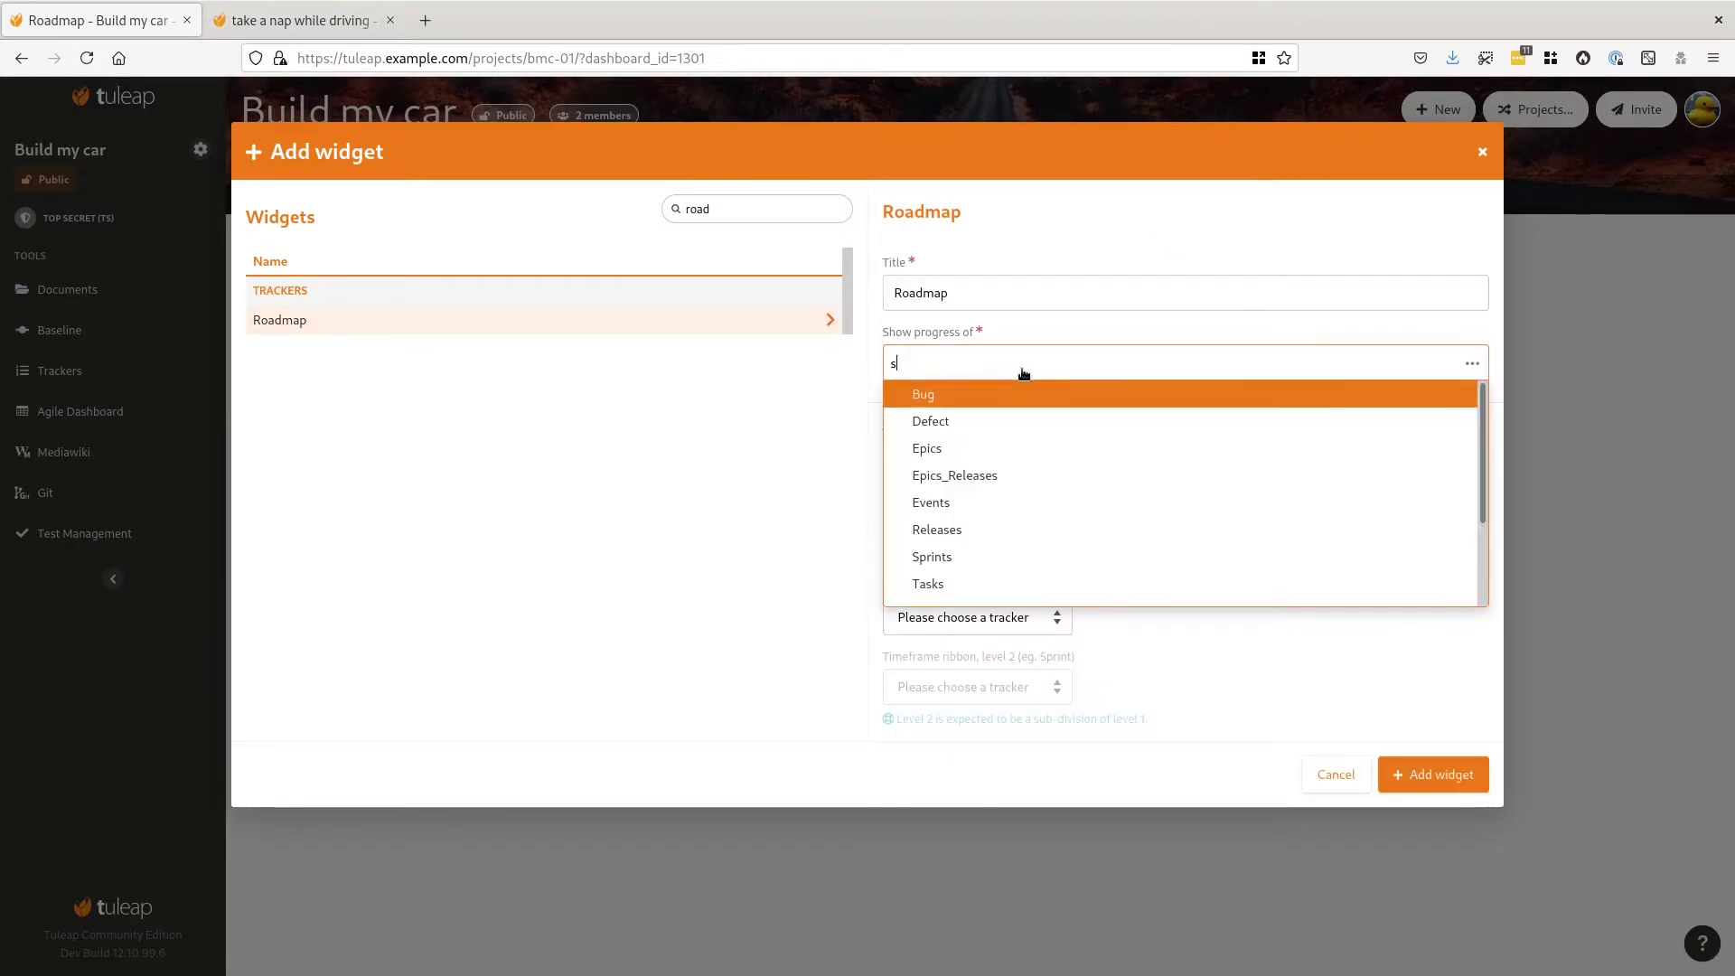
{"action": "left_click", "coordinate": [1012, 397]}
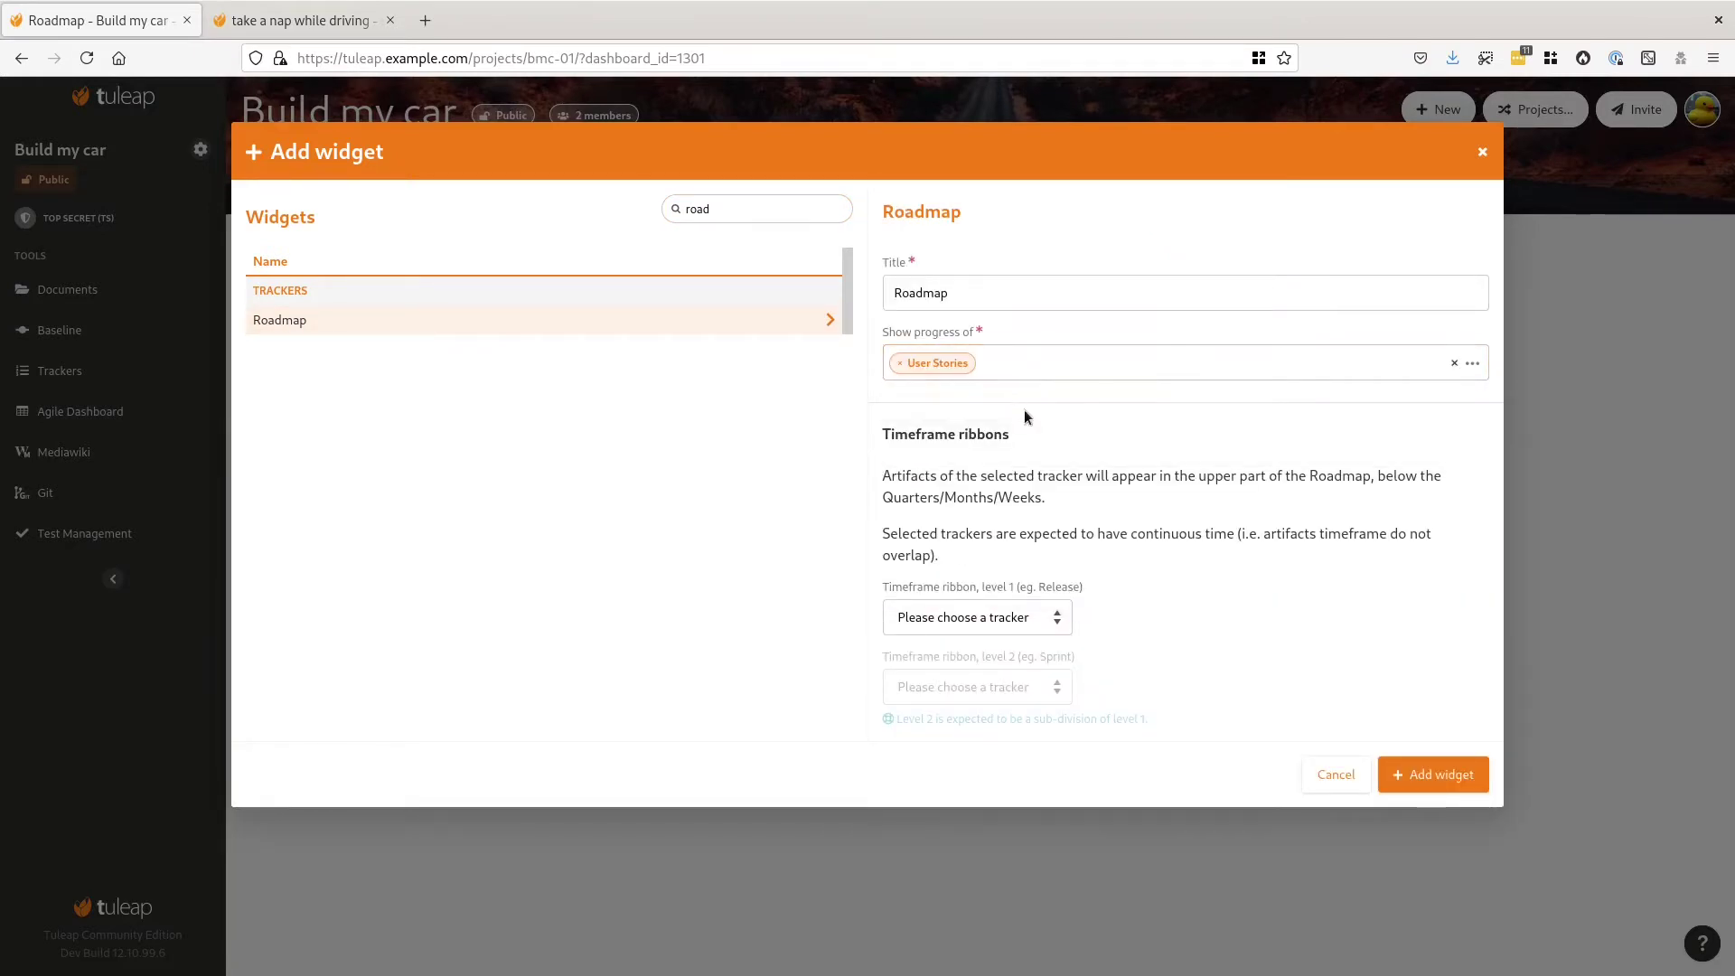
{"action": "left_click", "coordinate": [1450, 777]}
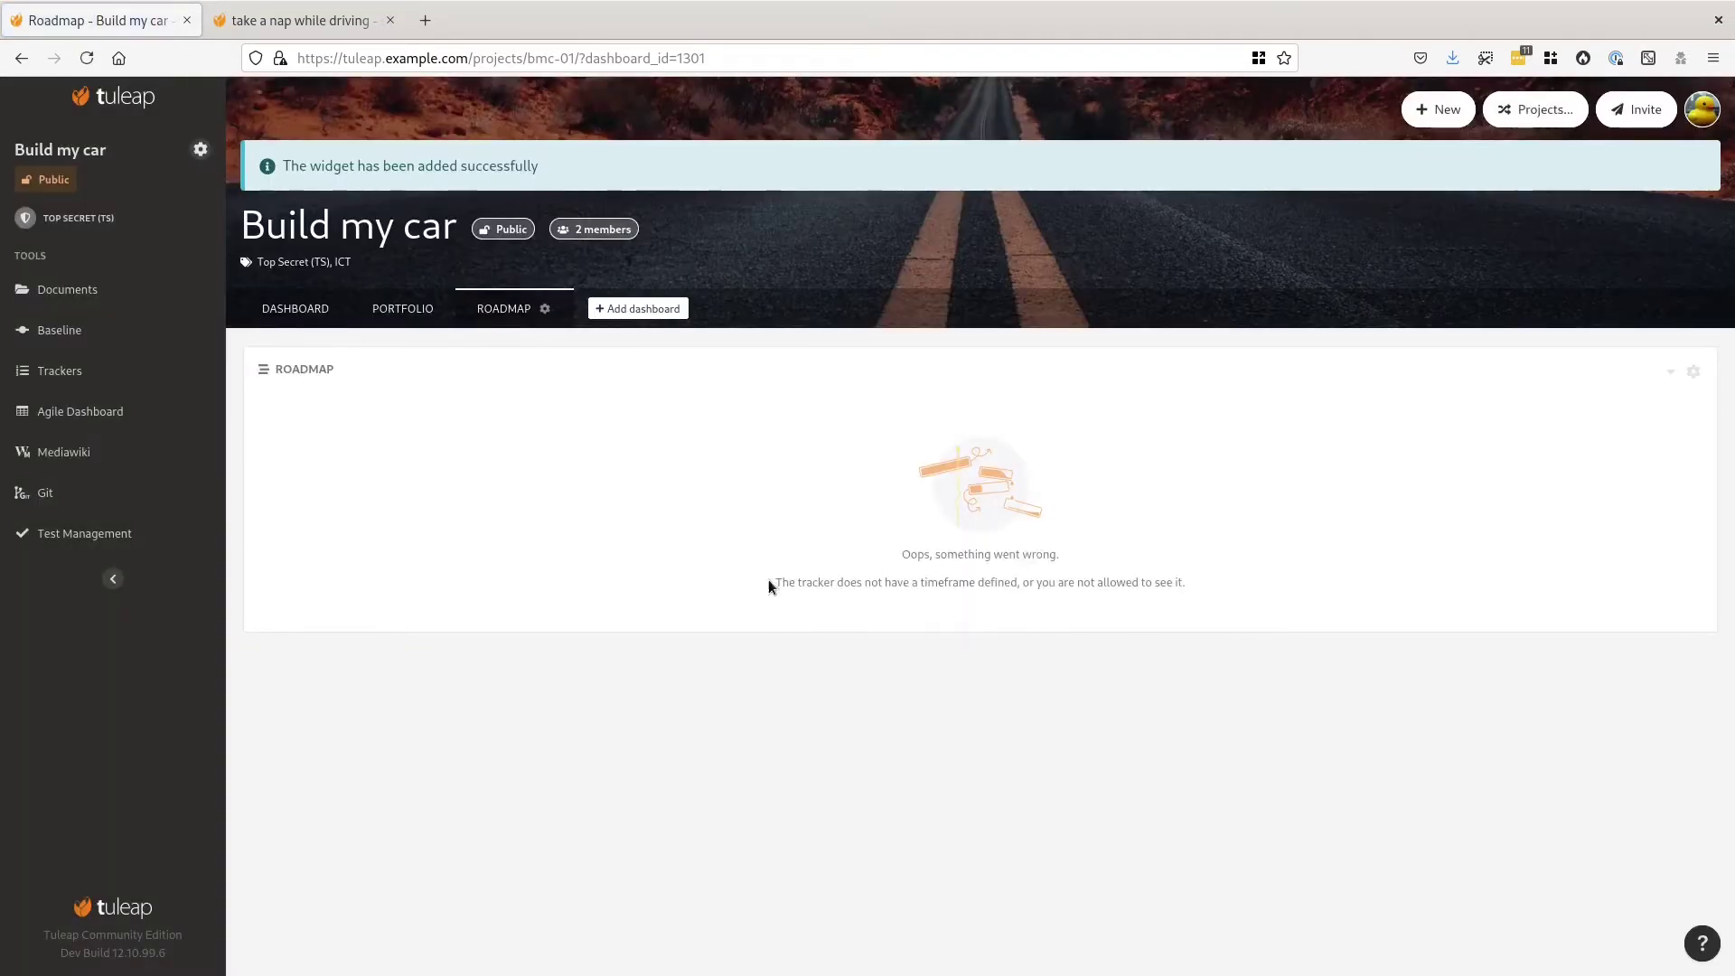
{"action": "left_click_drag", "start_coordinate": [773, 582], "coordinate": [1027, 582]}
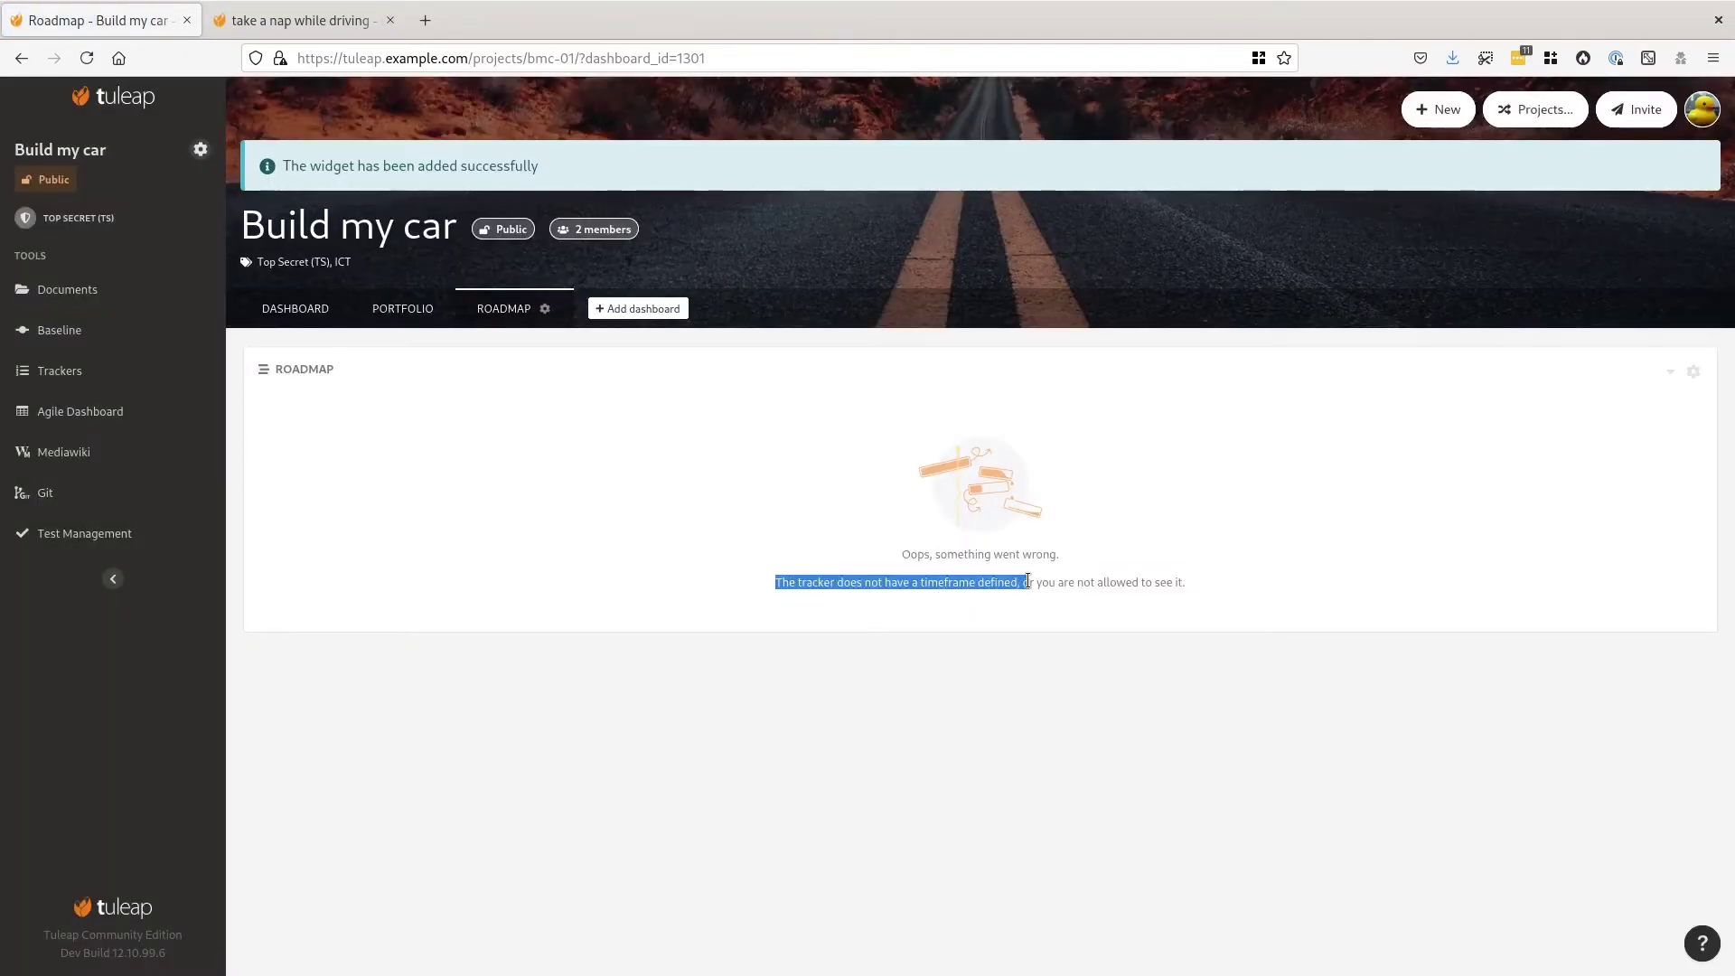
{"action": "left_click", "coordinate": [959, 660]}
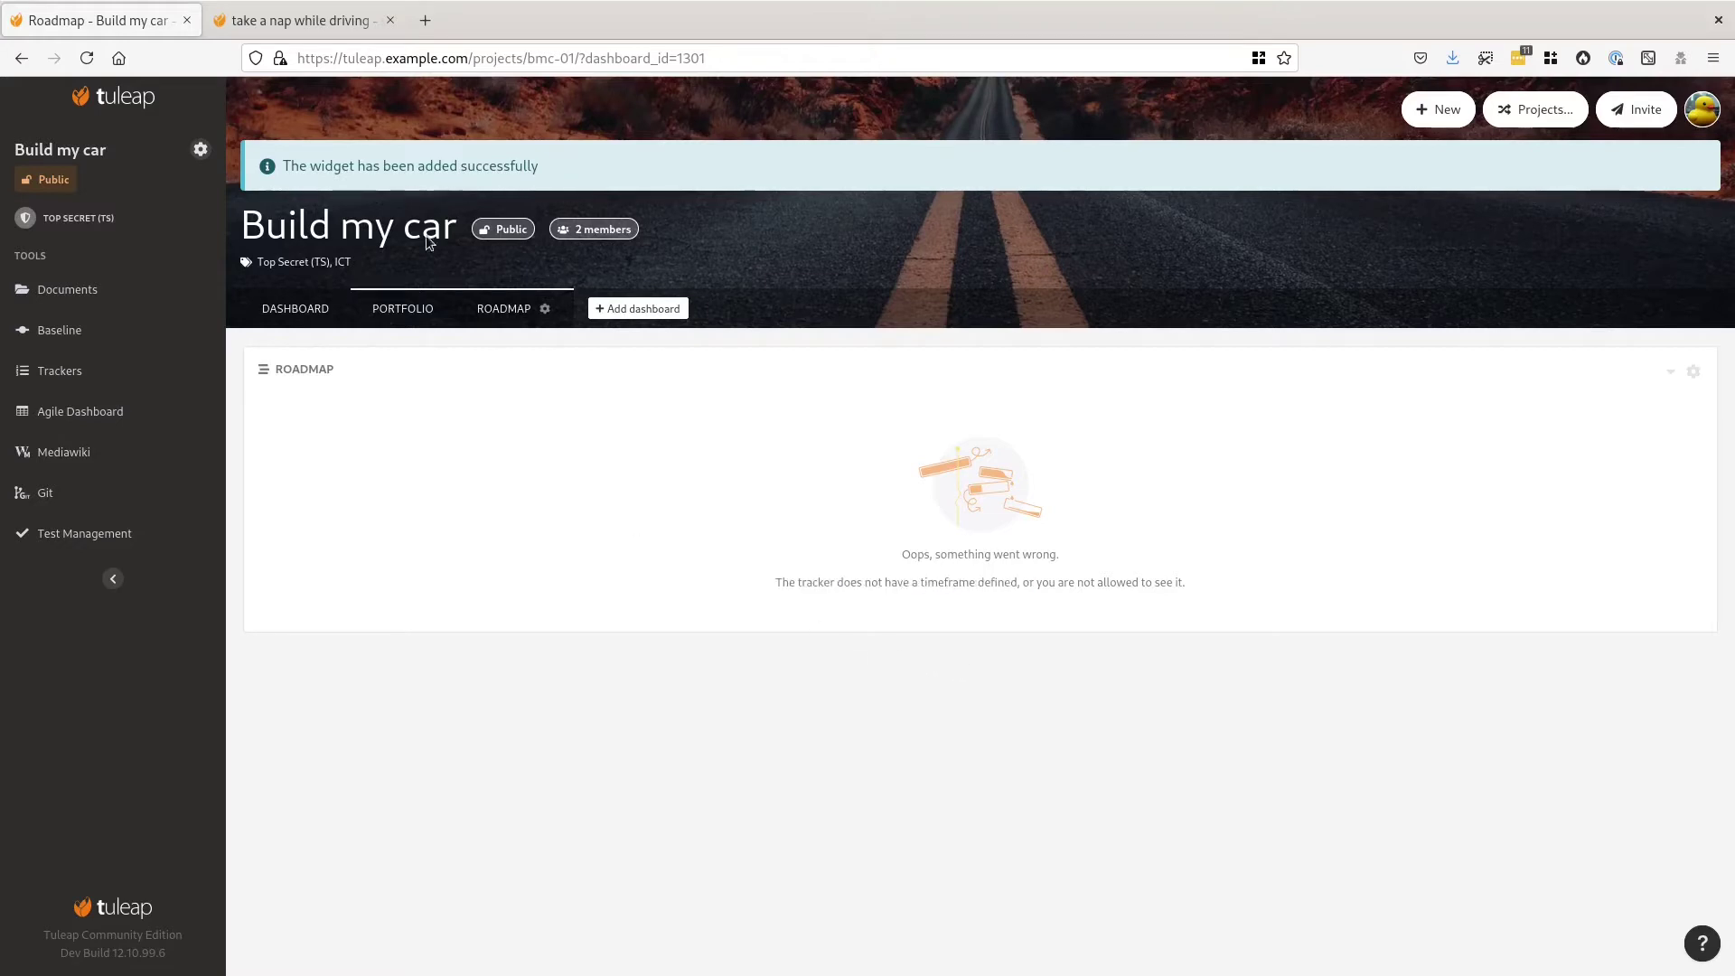
Step: Switch to the 'take a nap while driving' story tab and scroll down its page
{"action": "left_click", "coordinate": [350, 22]}
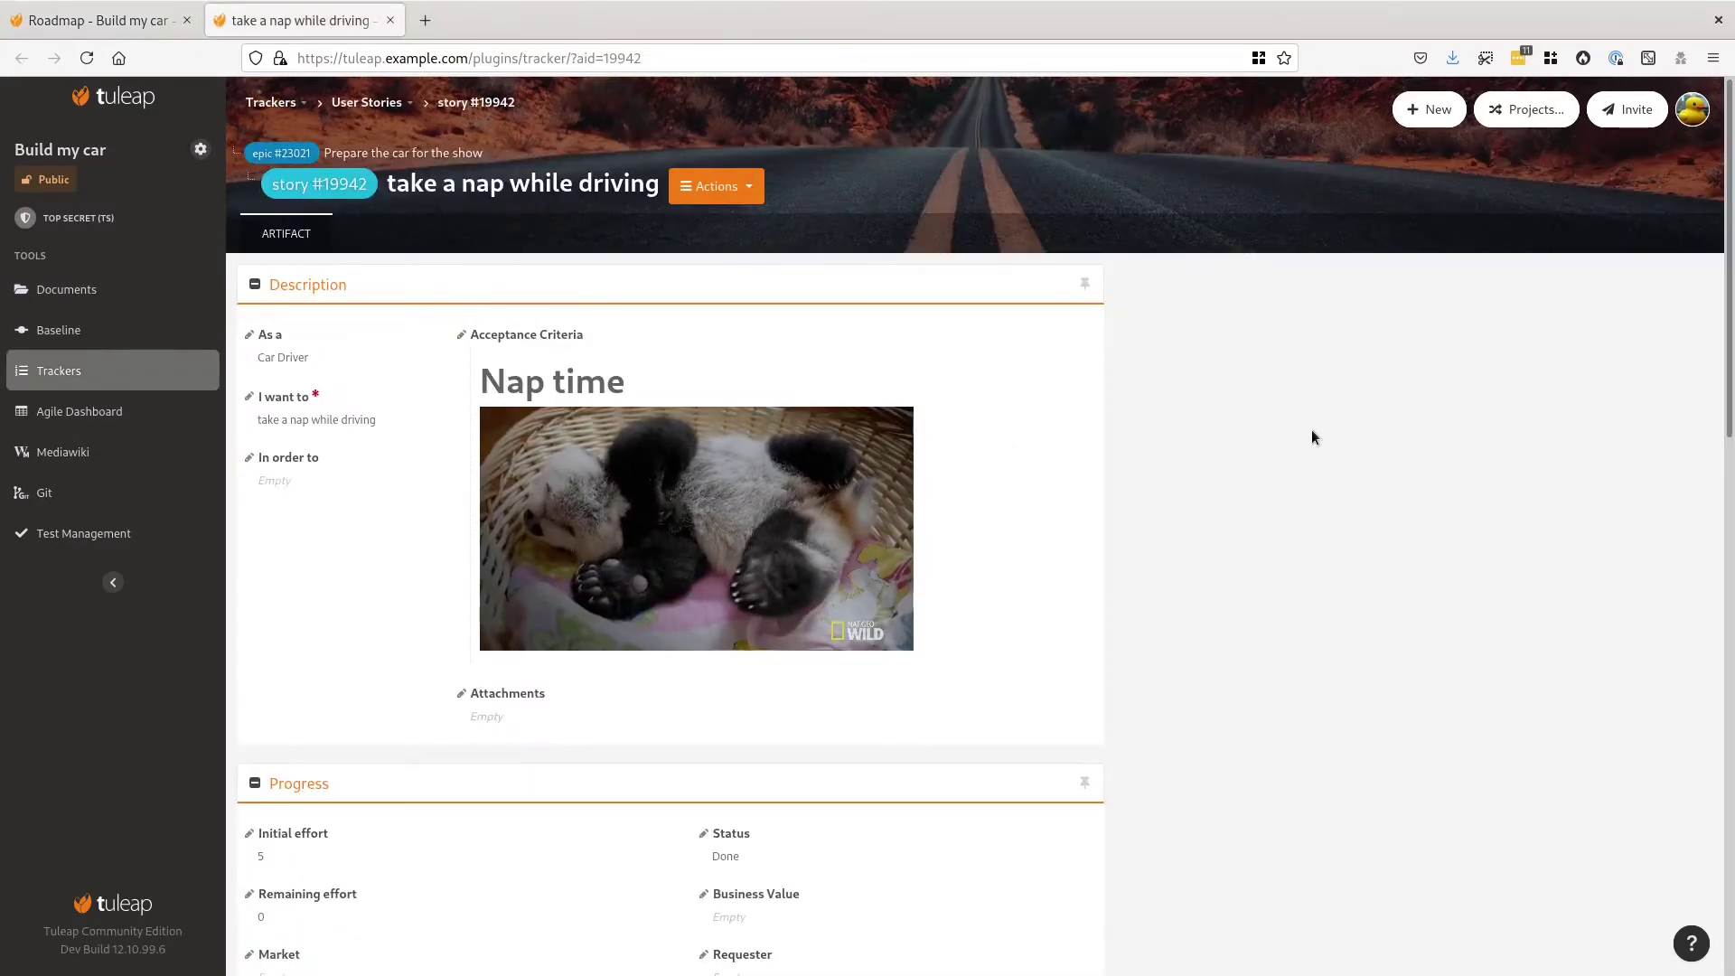
{"action": "scroll", "coordinate": [1312, 432], "scroll_direction": "down", "scroll_amount": 5}
{"action": "scroll", "coordinate": [1322, 468], "scroll_direction": "down", "scroll_amount": 3}
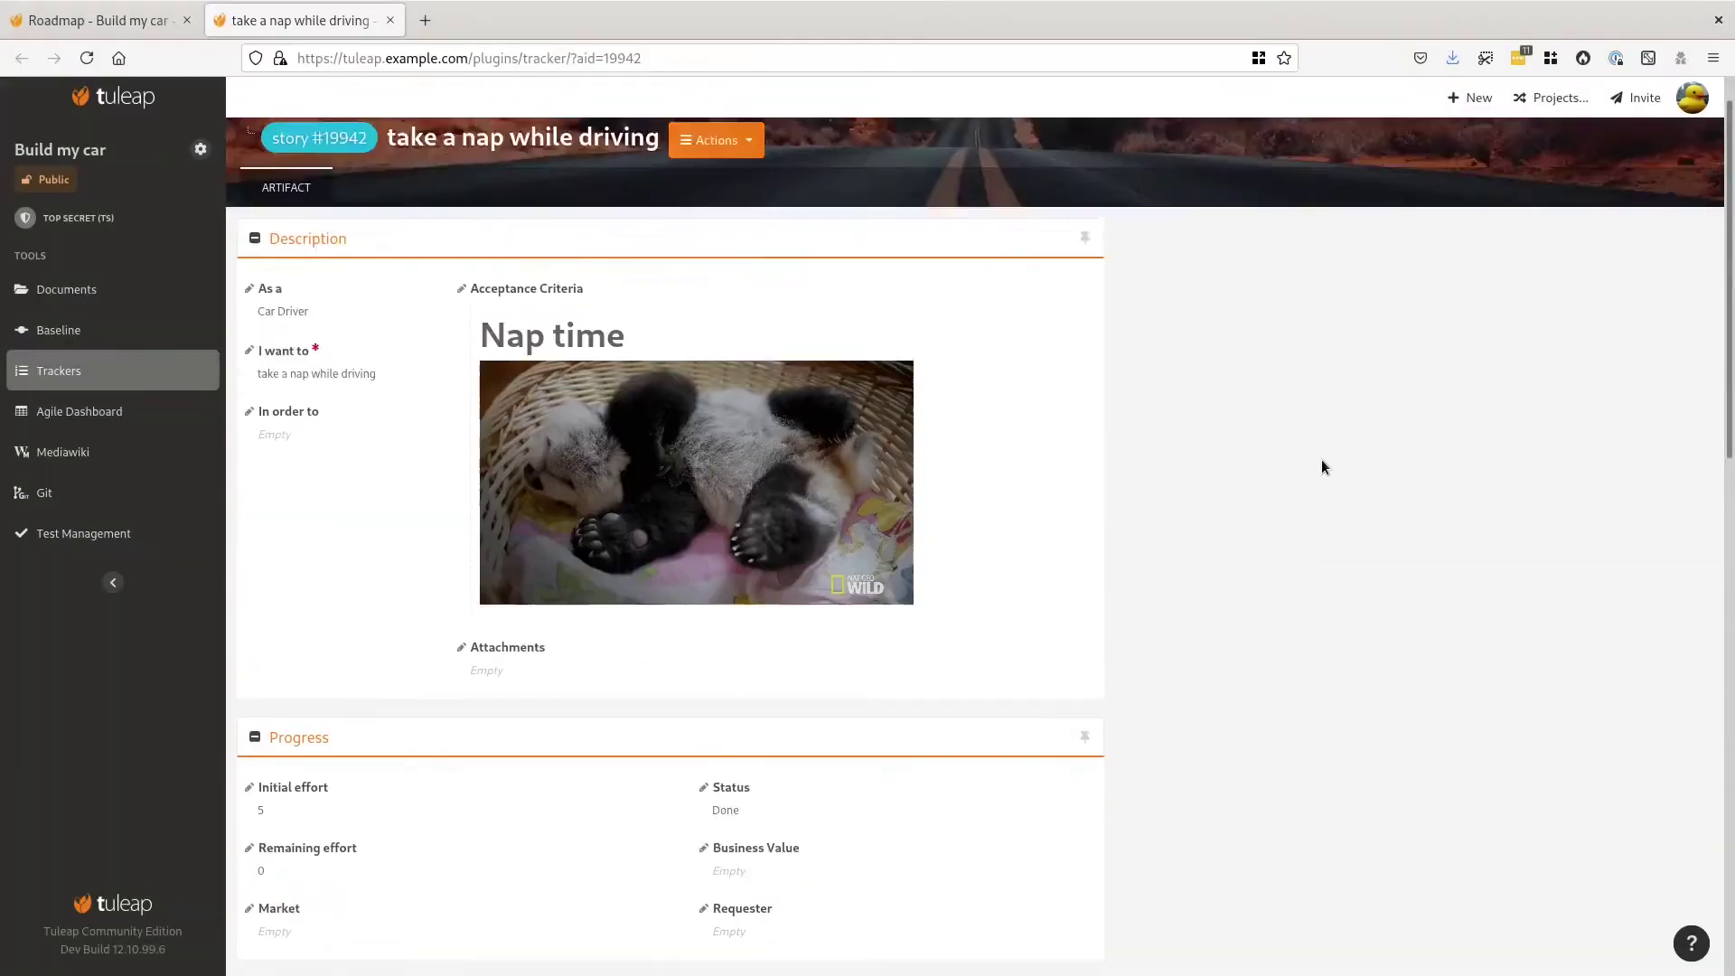
Step: Open the User Stories tracker administration at its semantics settings
{"action": "mouse_move", "coordinate": [371, 102]}
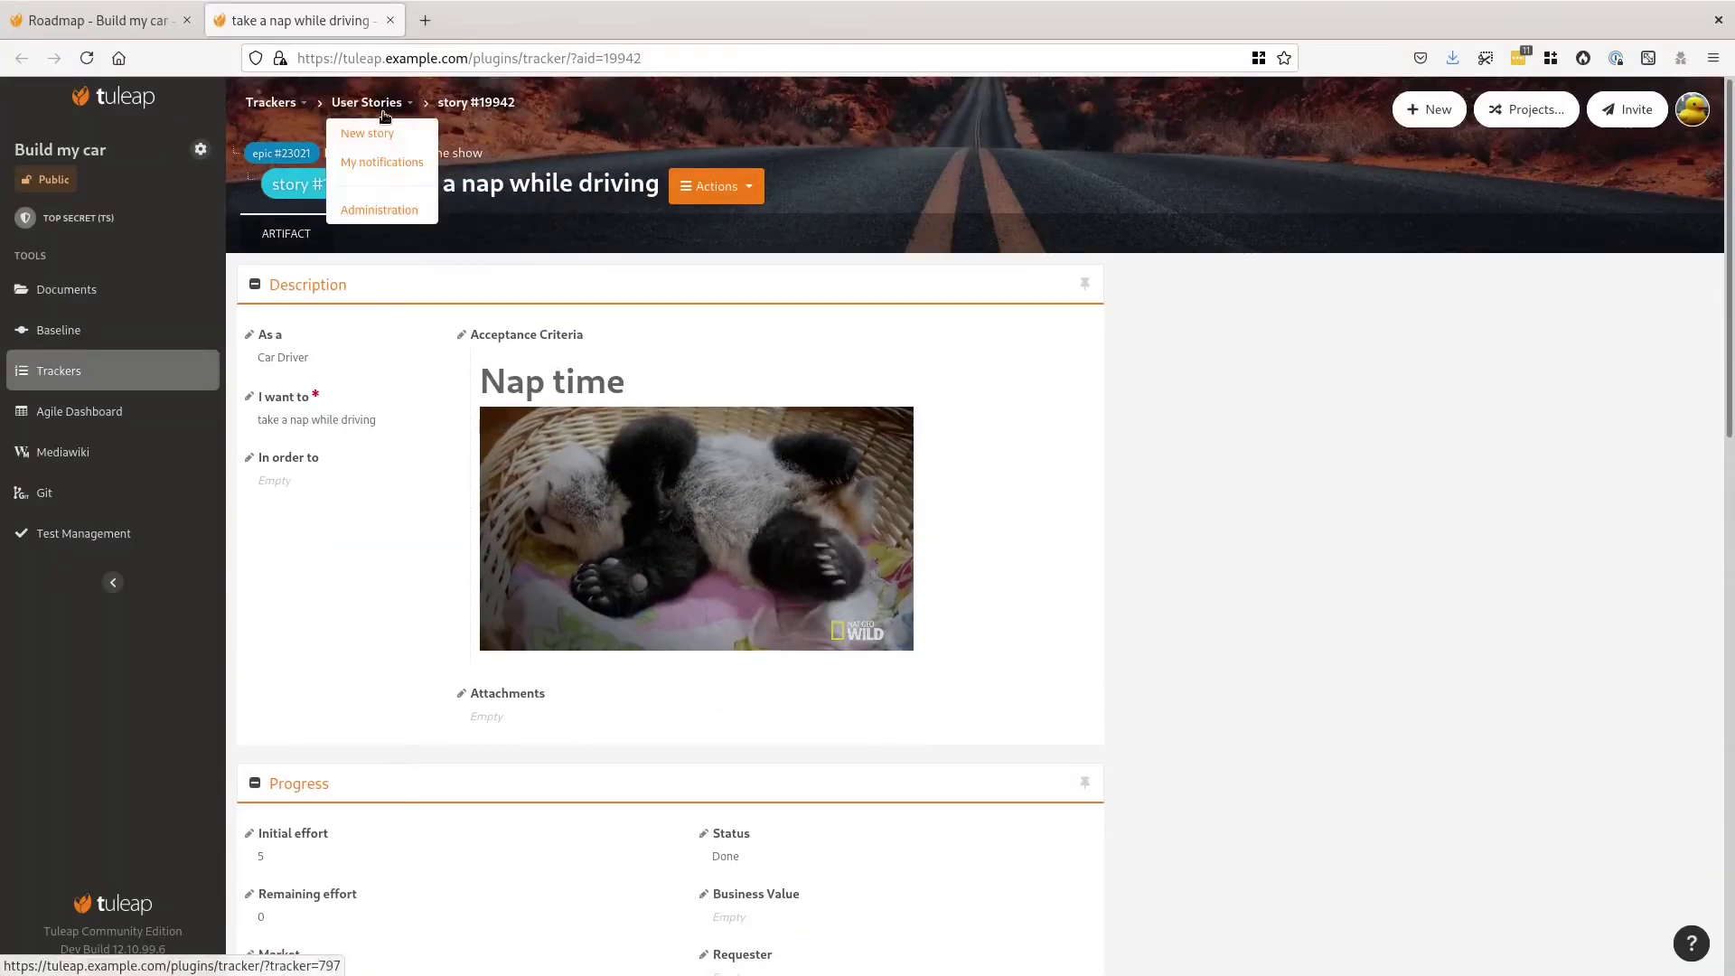
{"action": "left_click", "coordinate": [379, 210]}
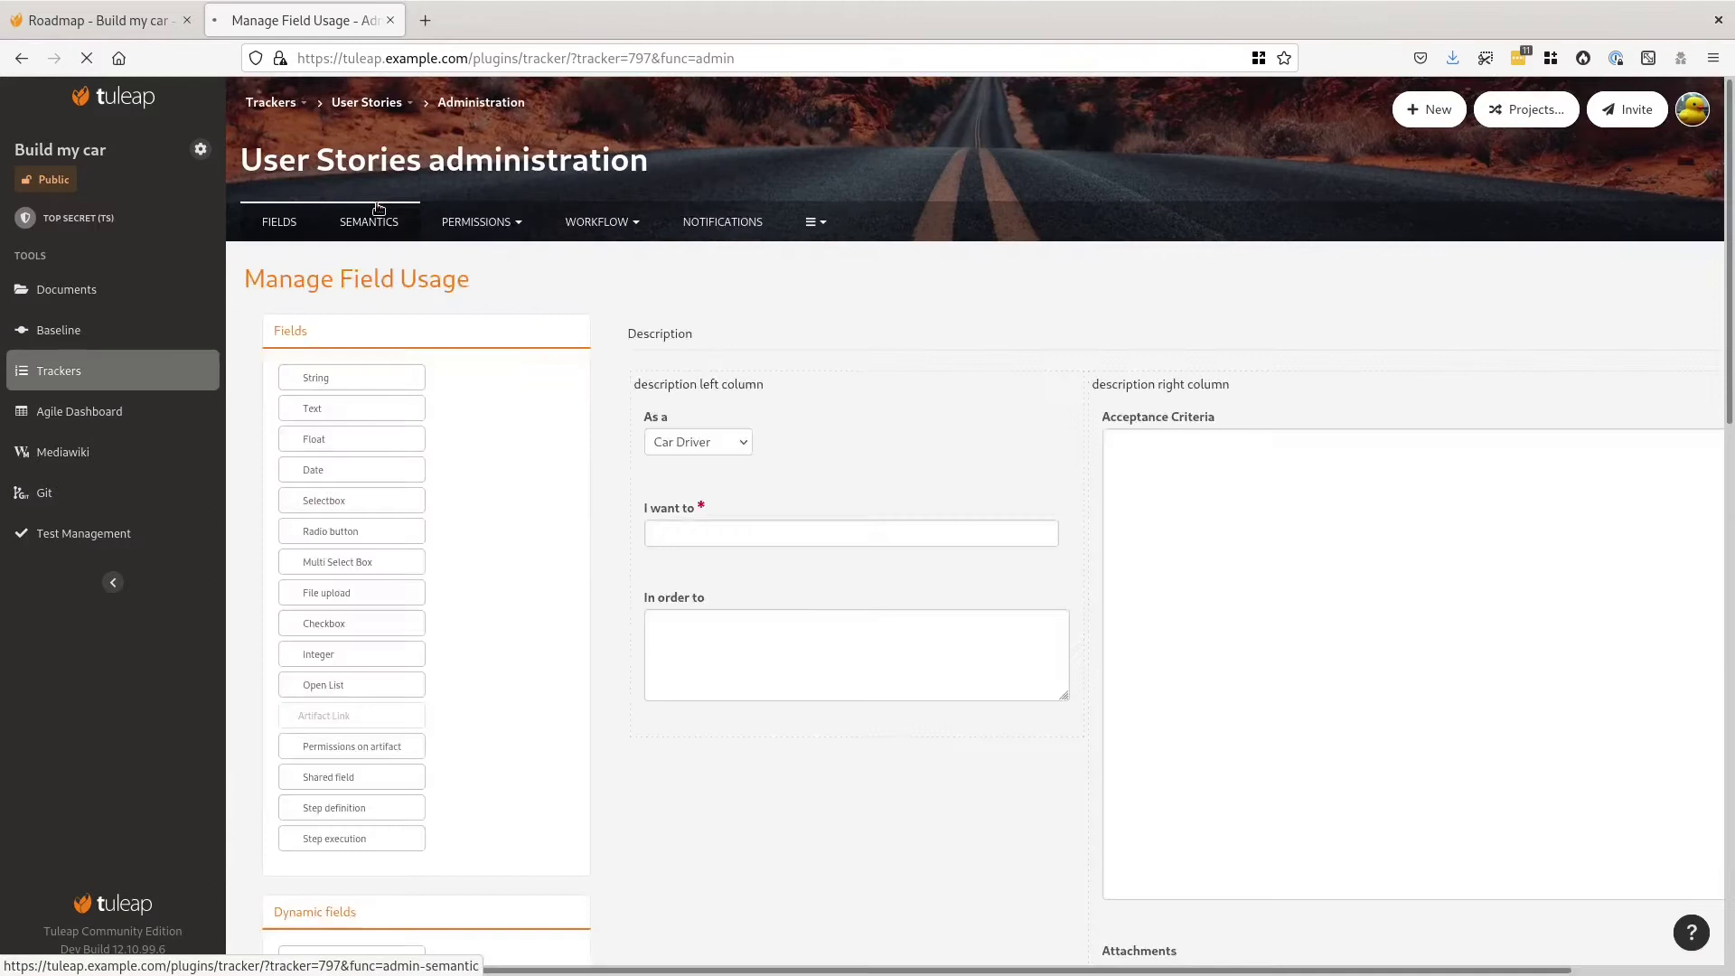
{"action": "left_click", "coordinate": [377, 221]}
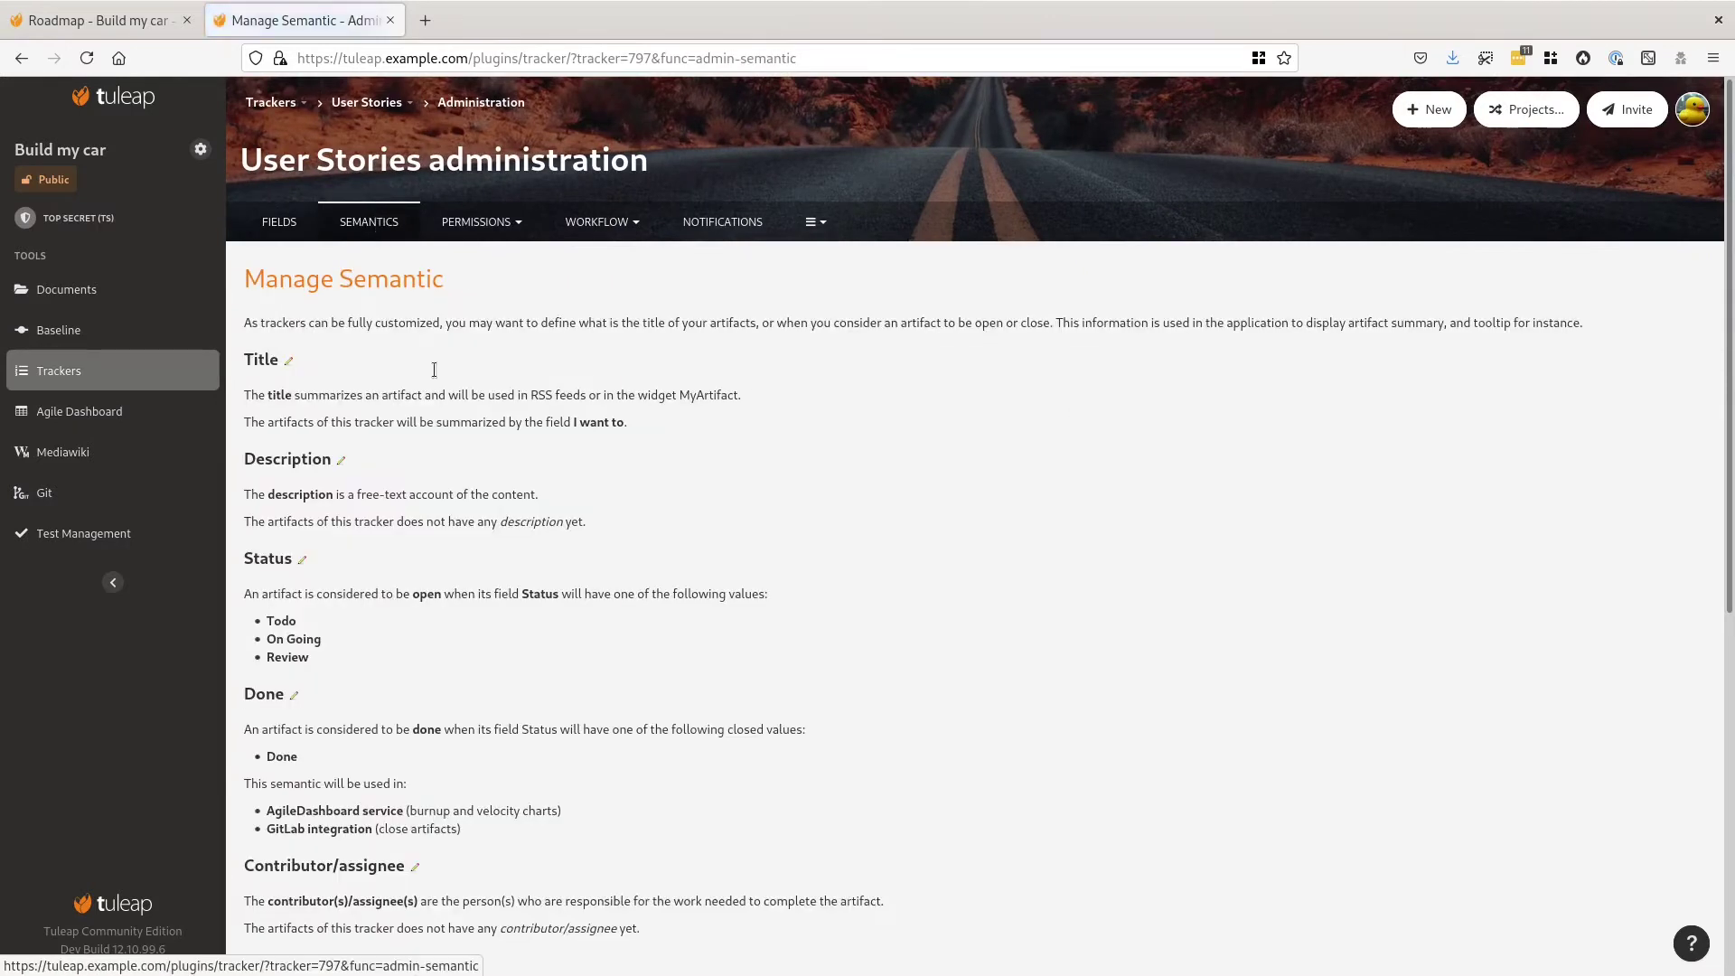
{"action": "scroll", "coordinate": [450, 466], "scroll_direction": "down", "scroll_amount": 3}
{"action": "scroll", "coordinate": [450, 468], "scroll_direction": "down", "scroll_amount": 1}
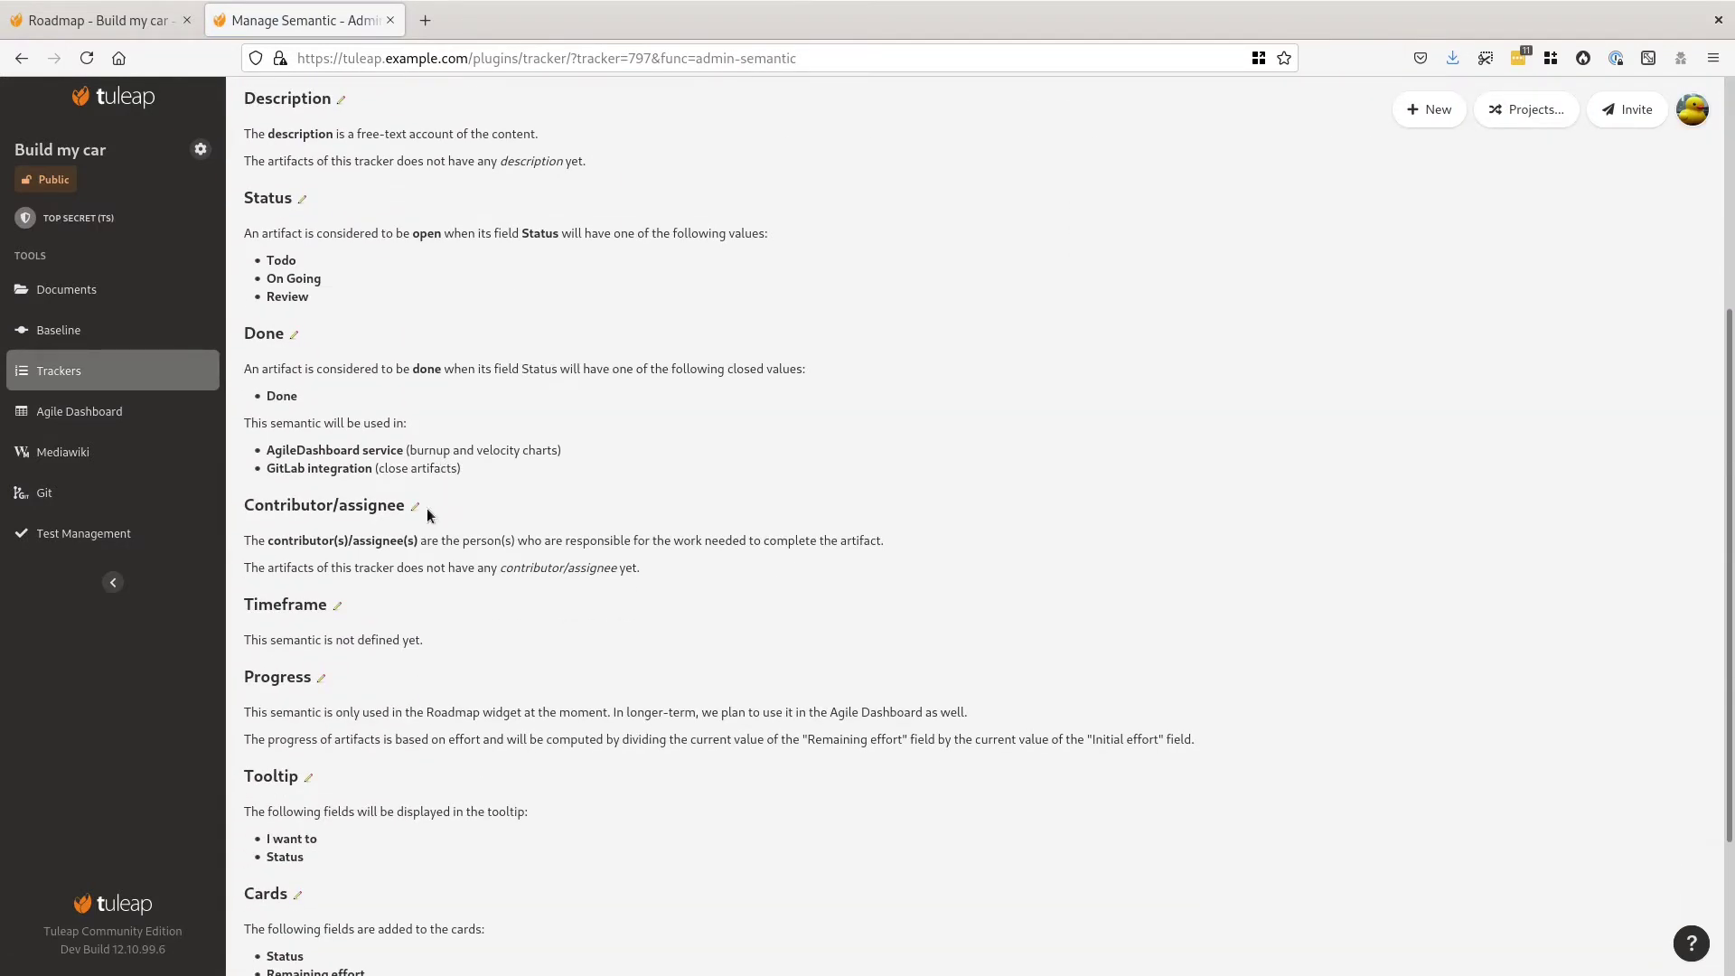
Step: Set the Timeframe semantic to inherit from the Sprints tracker and save it
{"action": "left_click", "coordinate": [339, 601]}
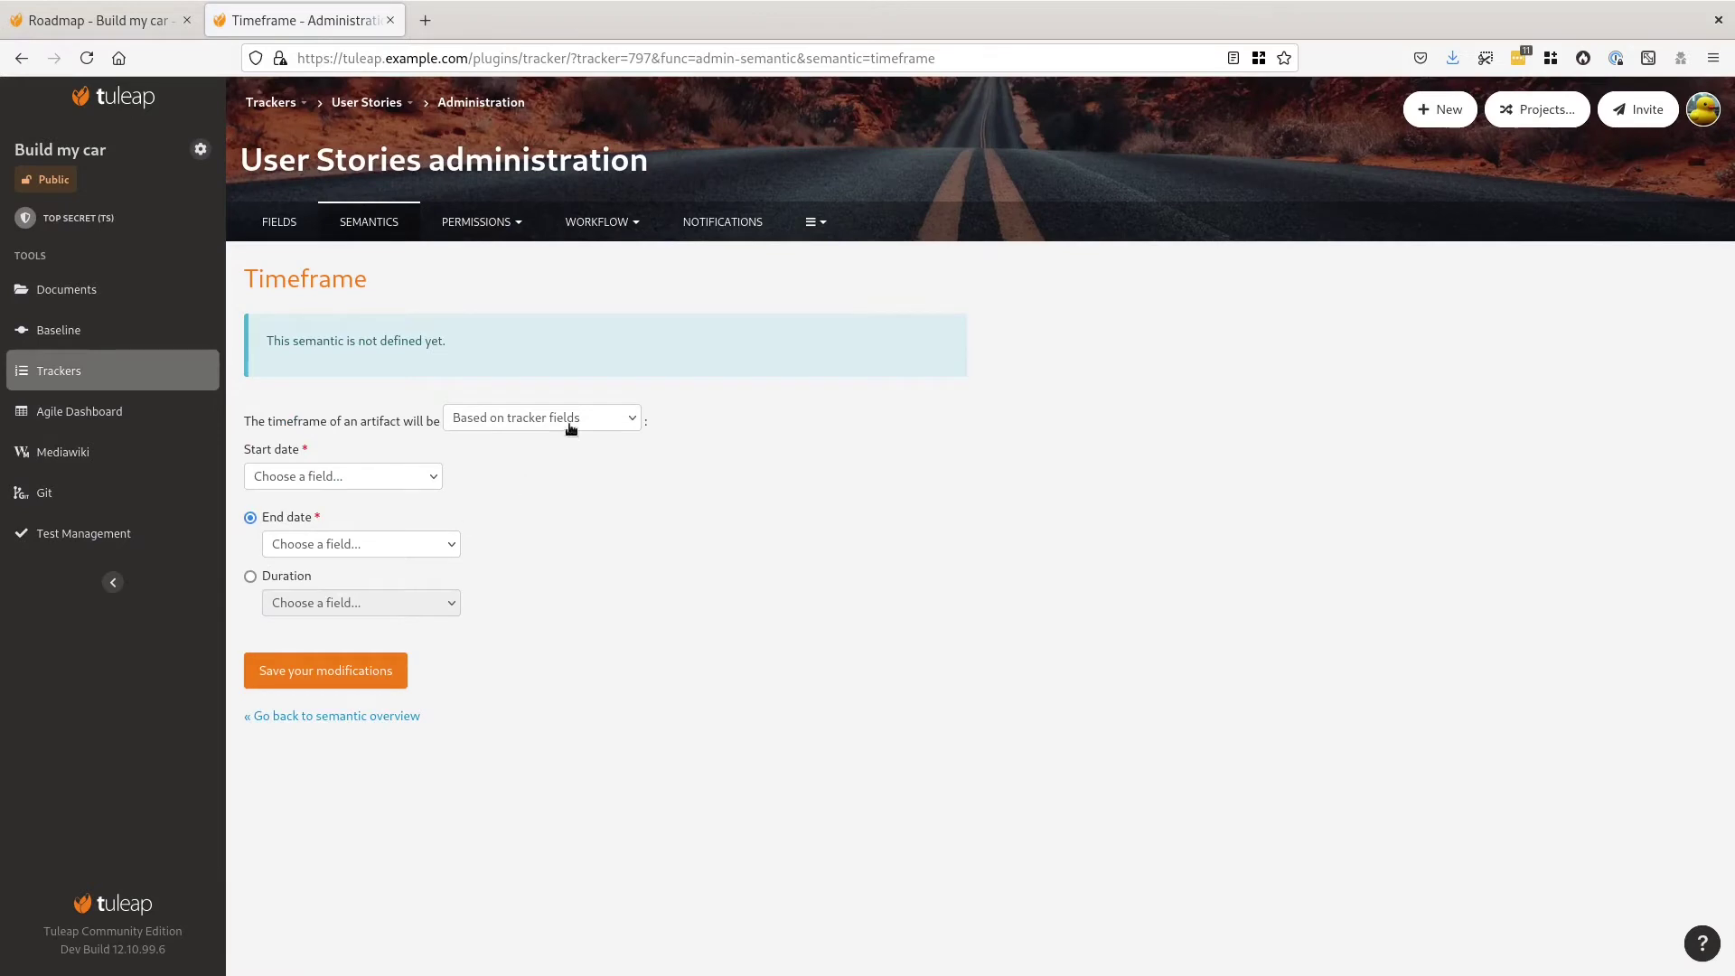
{"action": "left_click", "coordinate": [569, 424]}
{"action": "left_click", "coordinate": [540, 496]}
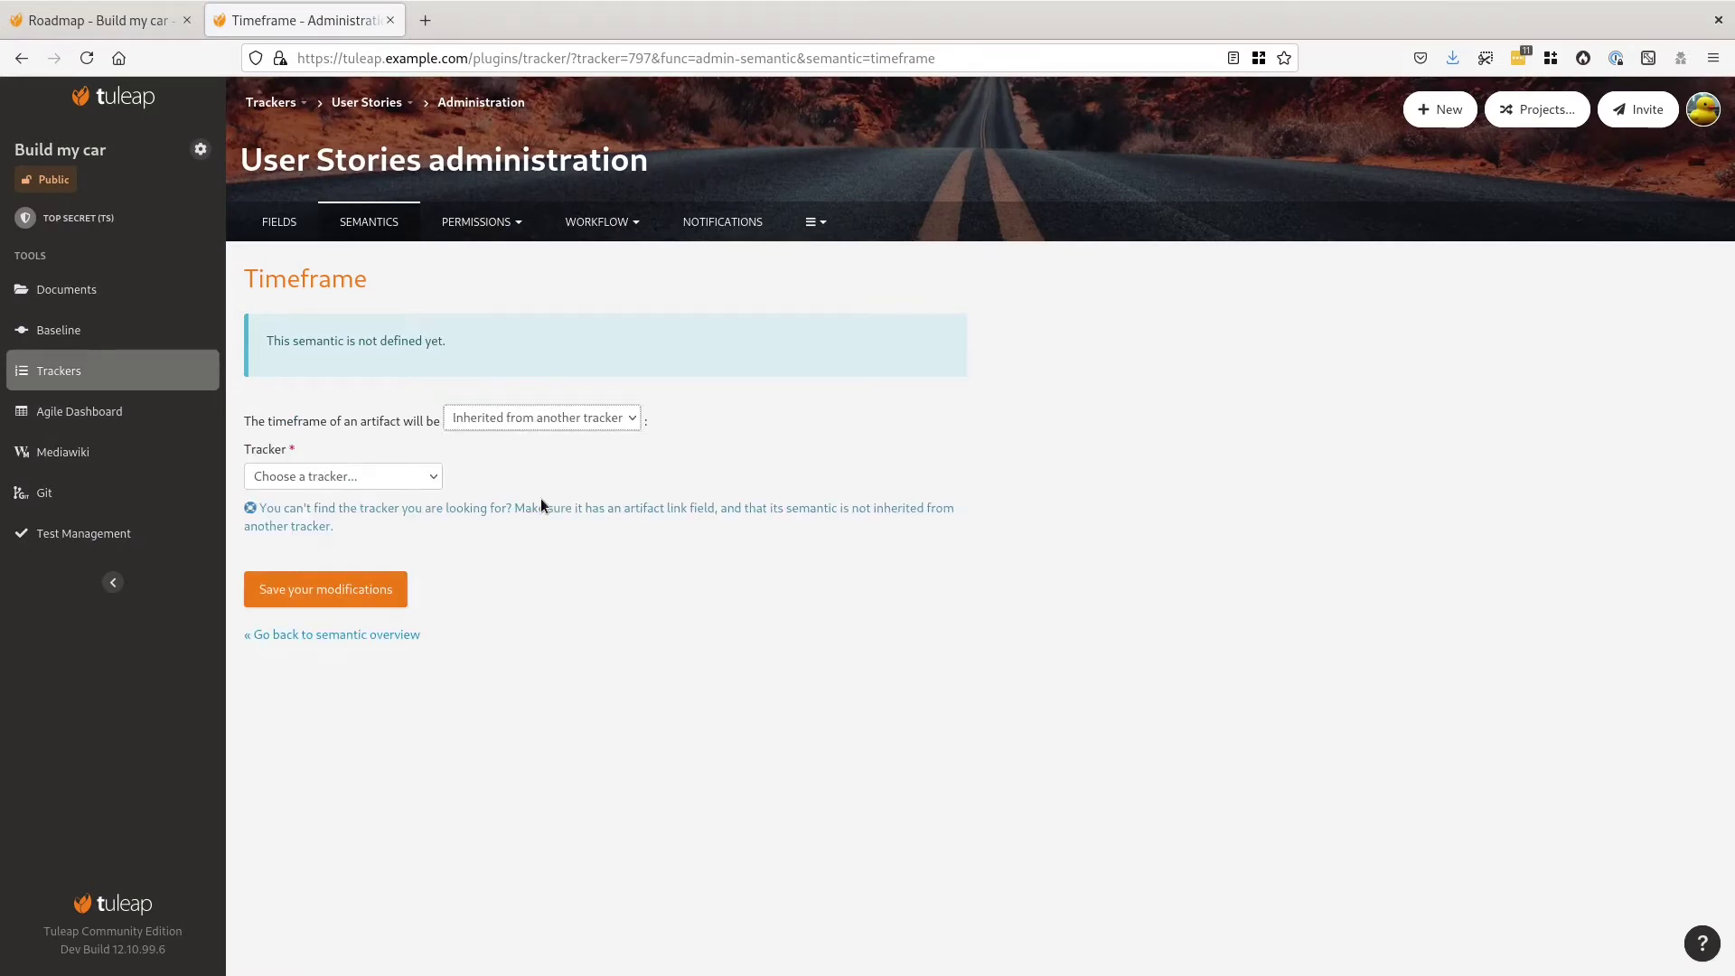
{"action": "left_click", "coordinate": [389, 477]}
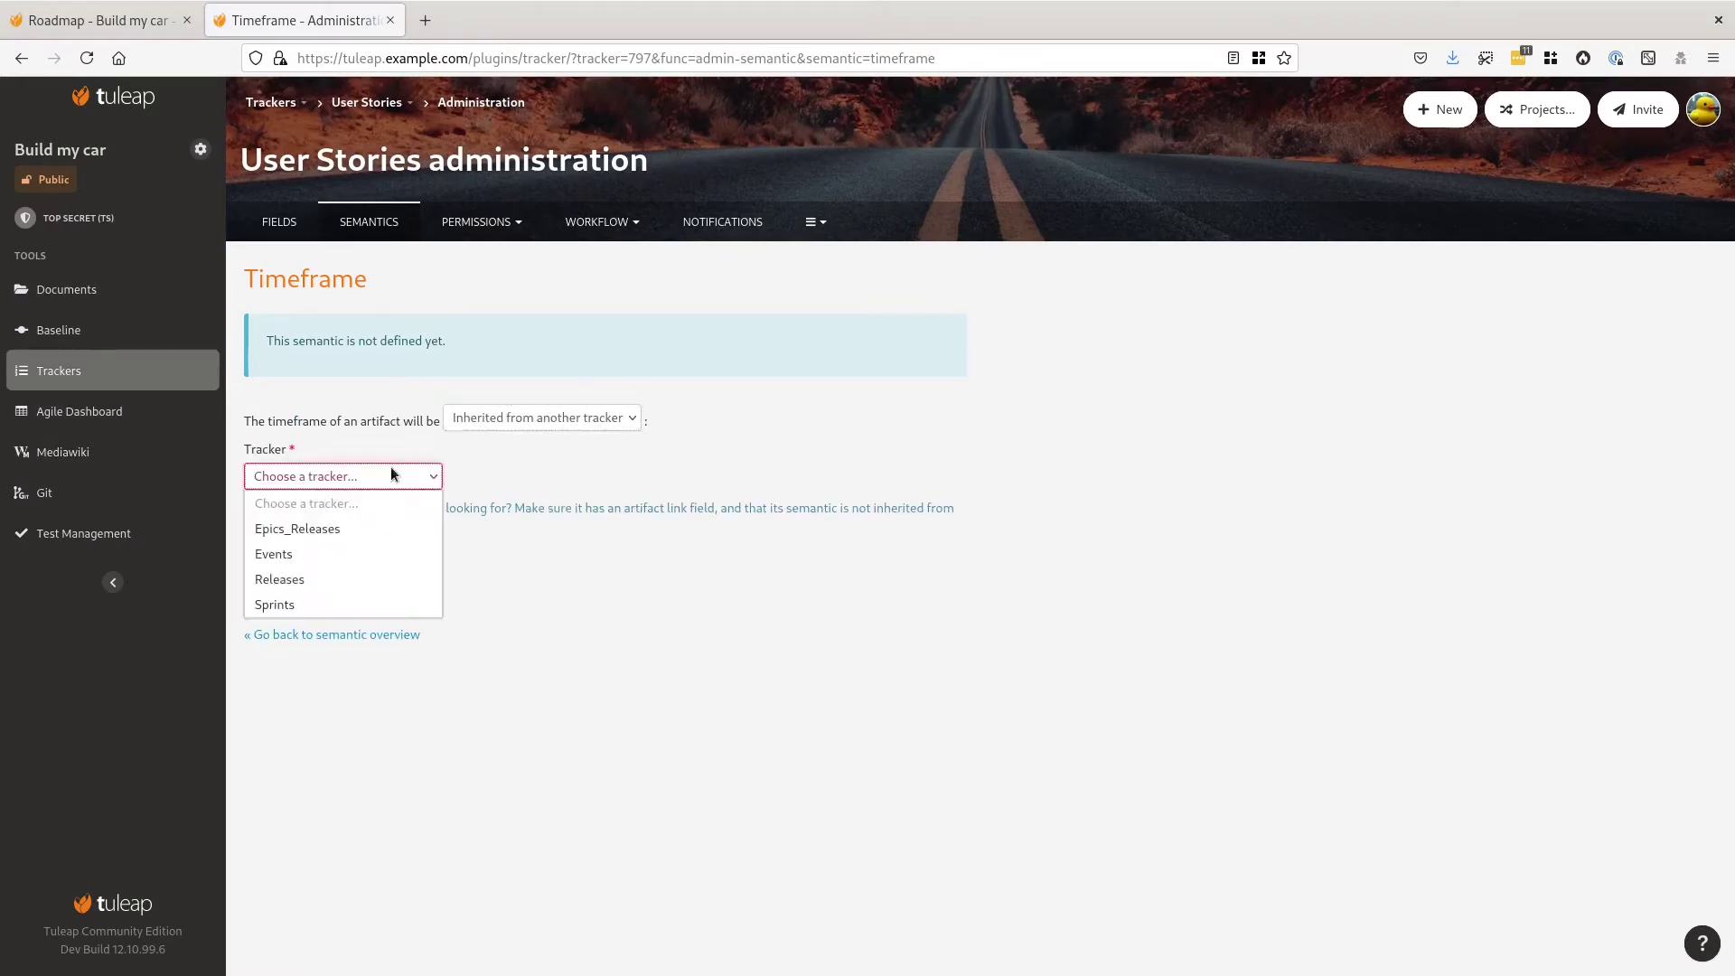
{"action": "left_click", "coordinate": [320, 603]}
{"action": "left_click", "coordinate": [325, 590]}
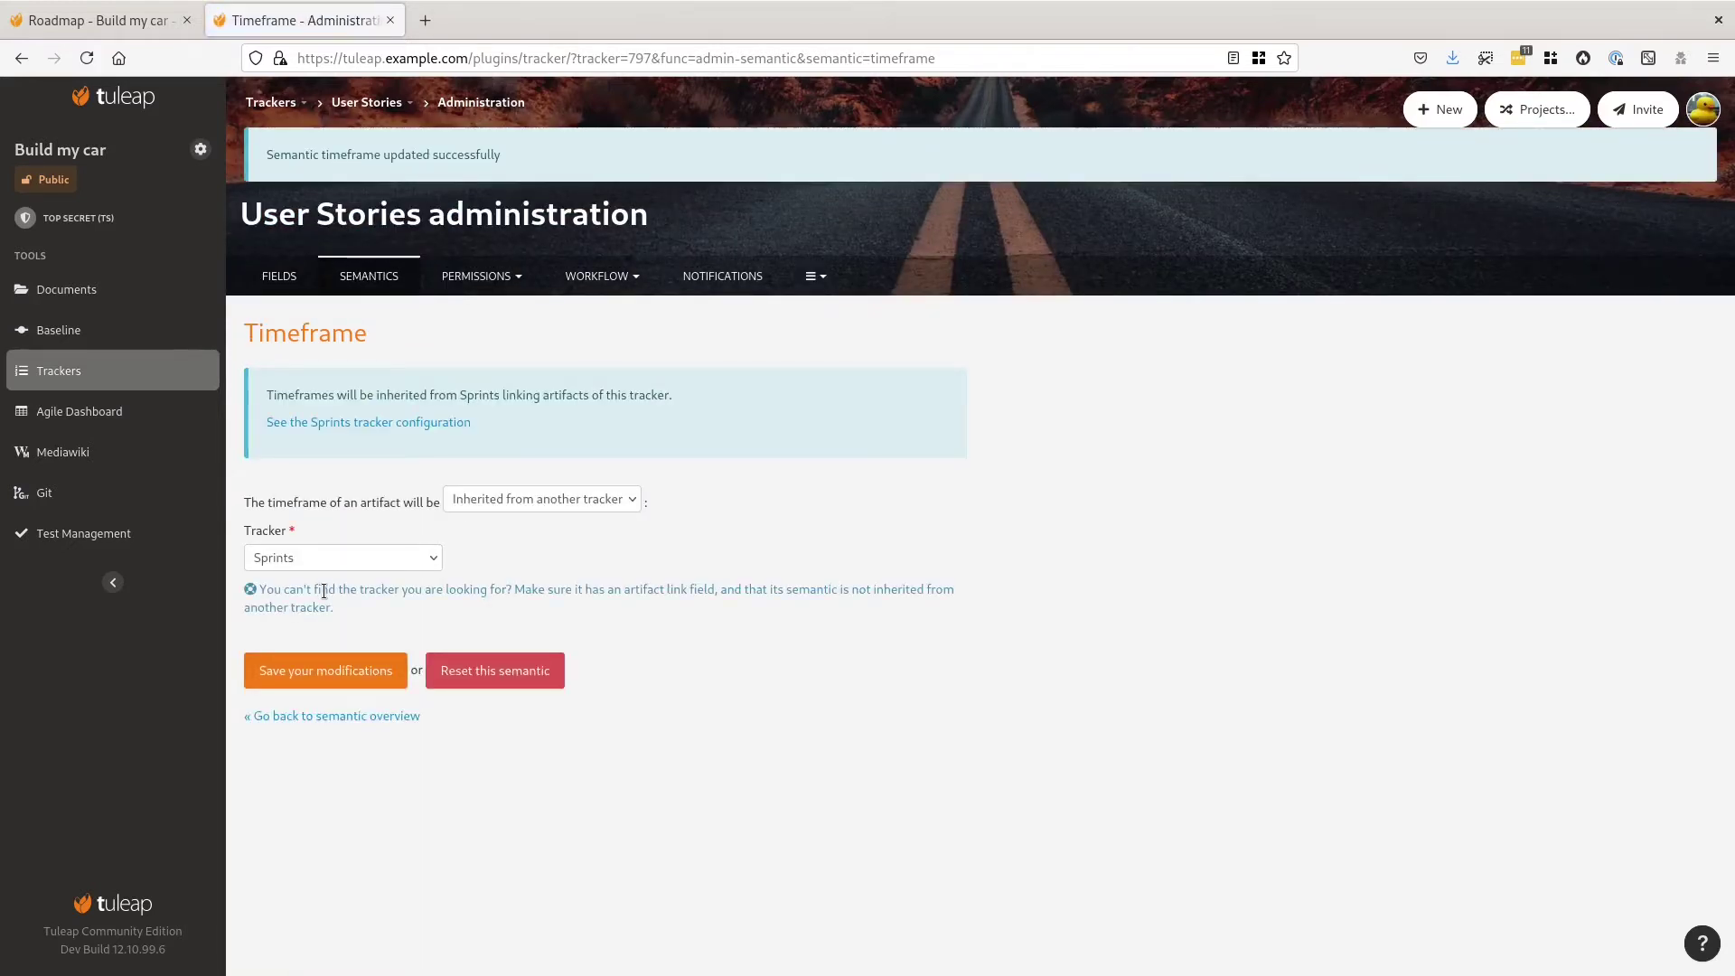
Step: Reload the Roadmap dashboard and switch the widget's timescale to Week
{"action": "left_click", "coordinate": [127, 20]}
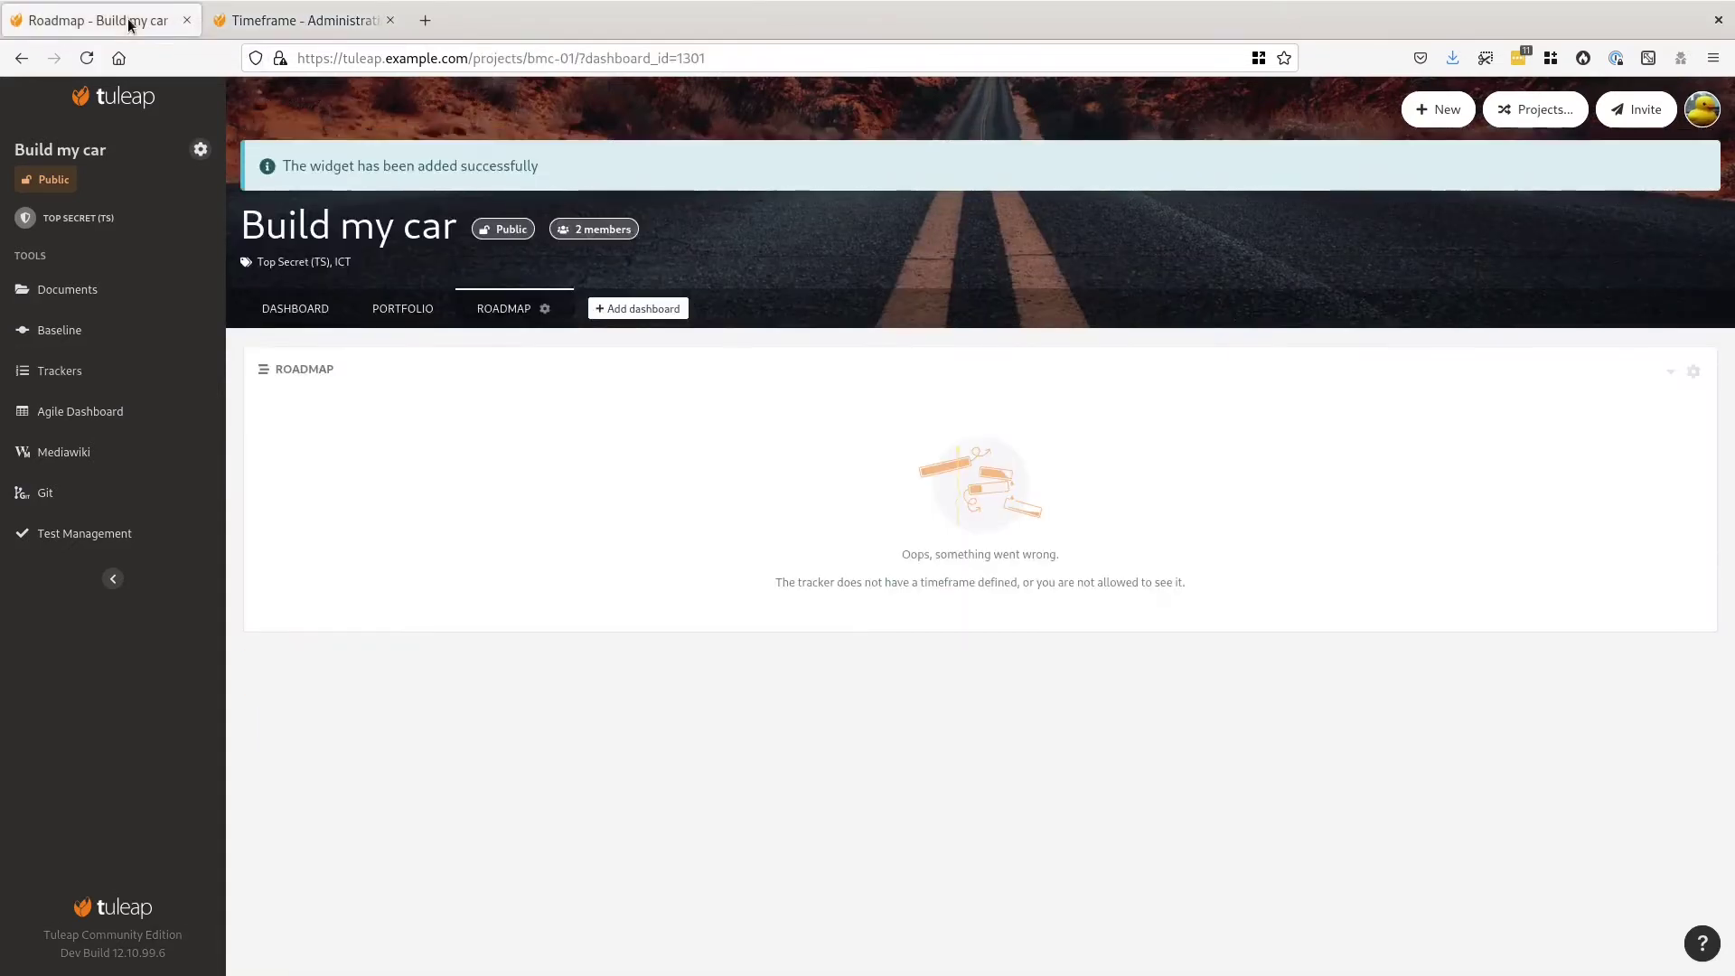
{"action": "left_click", "coordinate": [83, 60]}
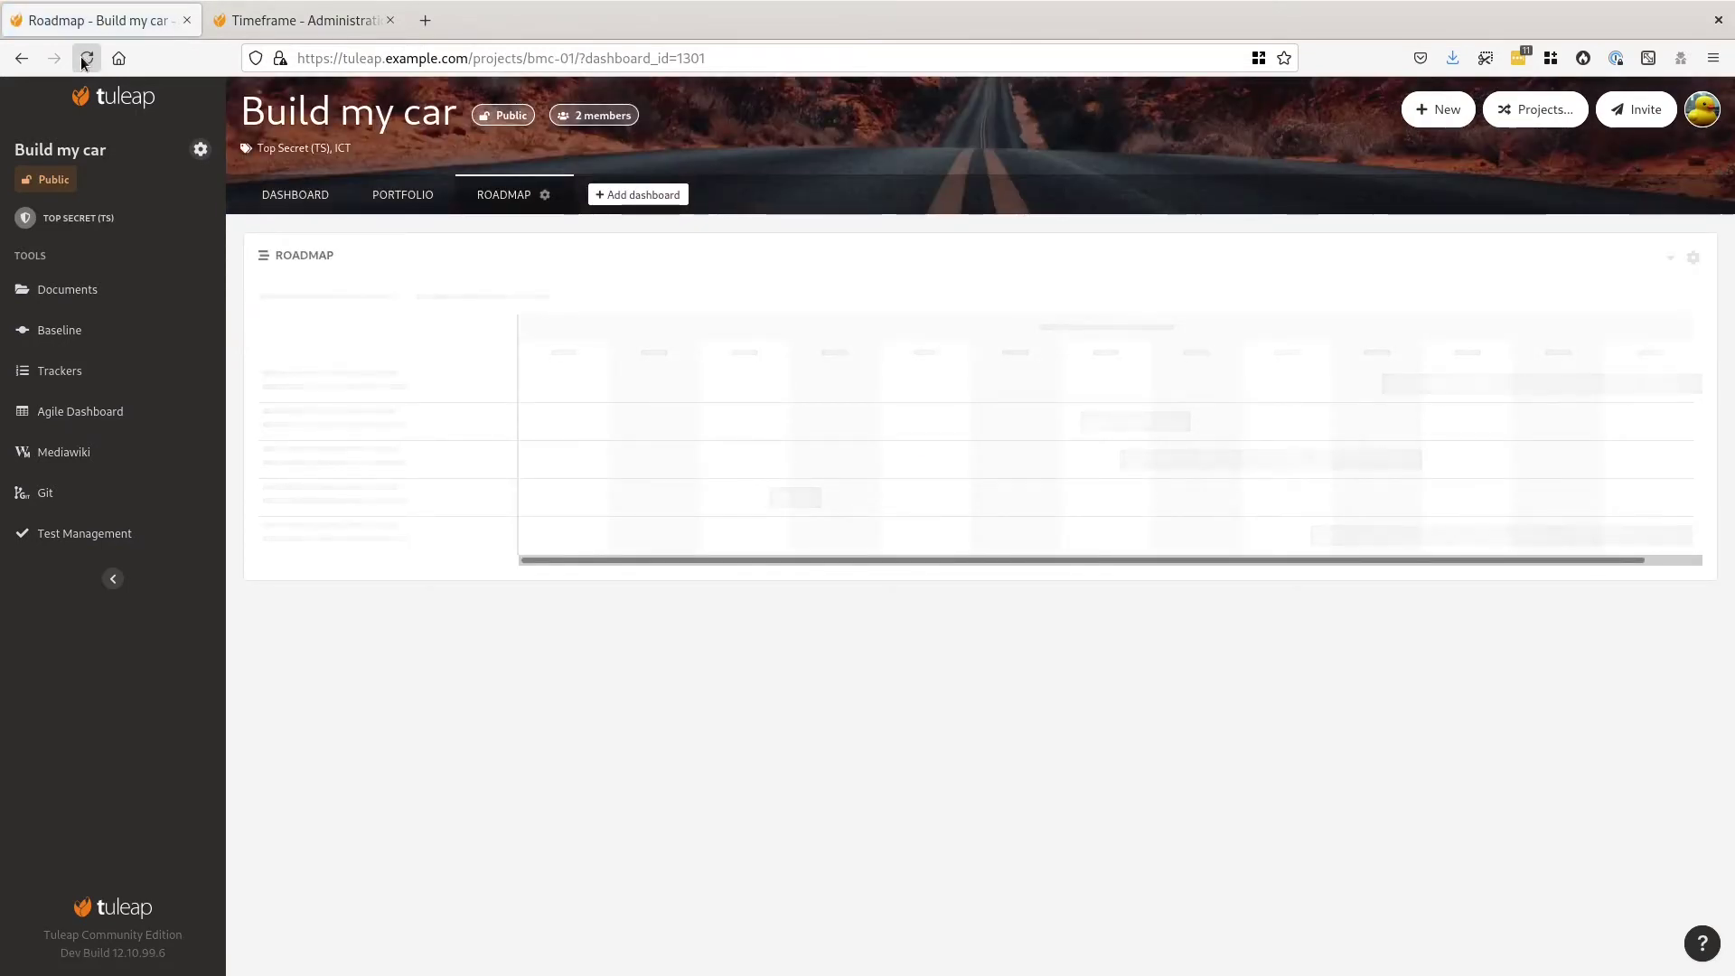
{"action": "left_click", "coordinate": [356, 309]}
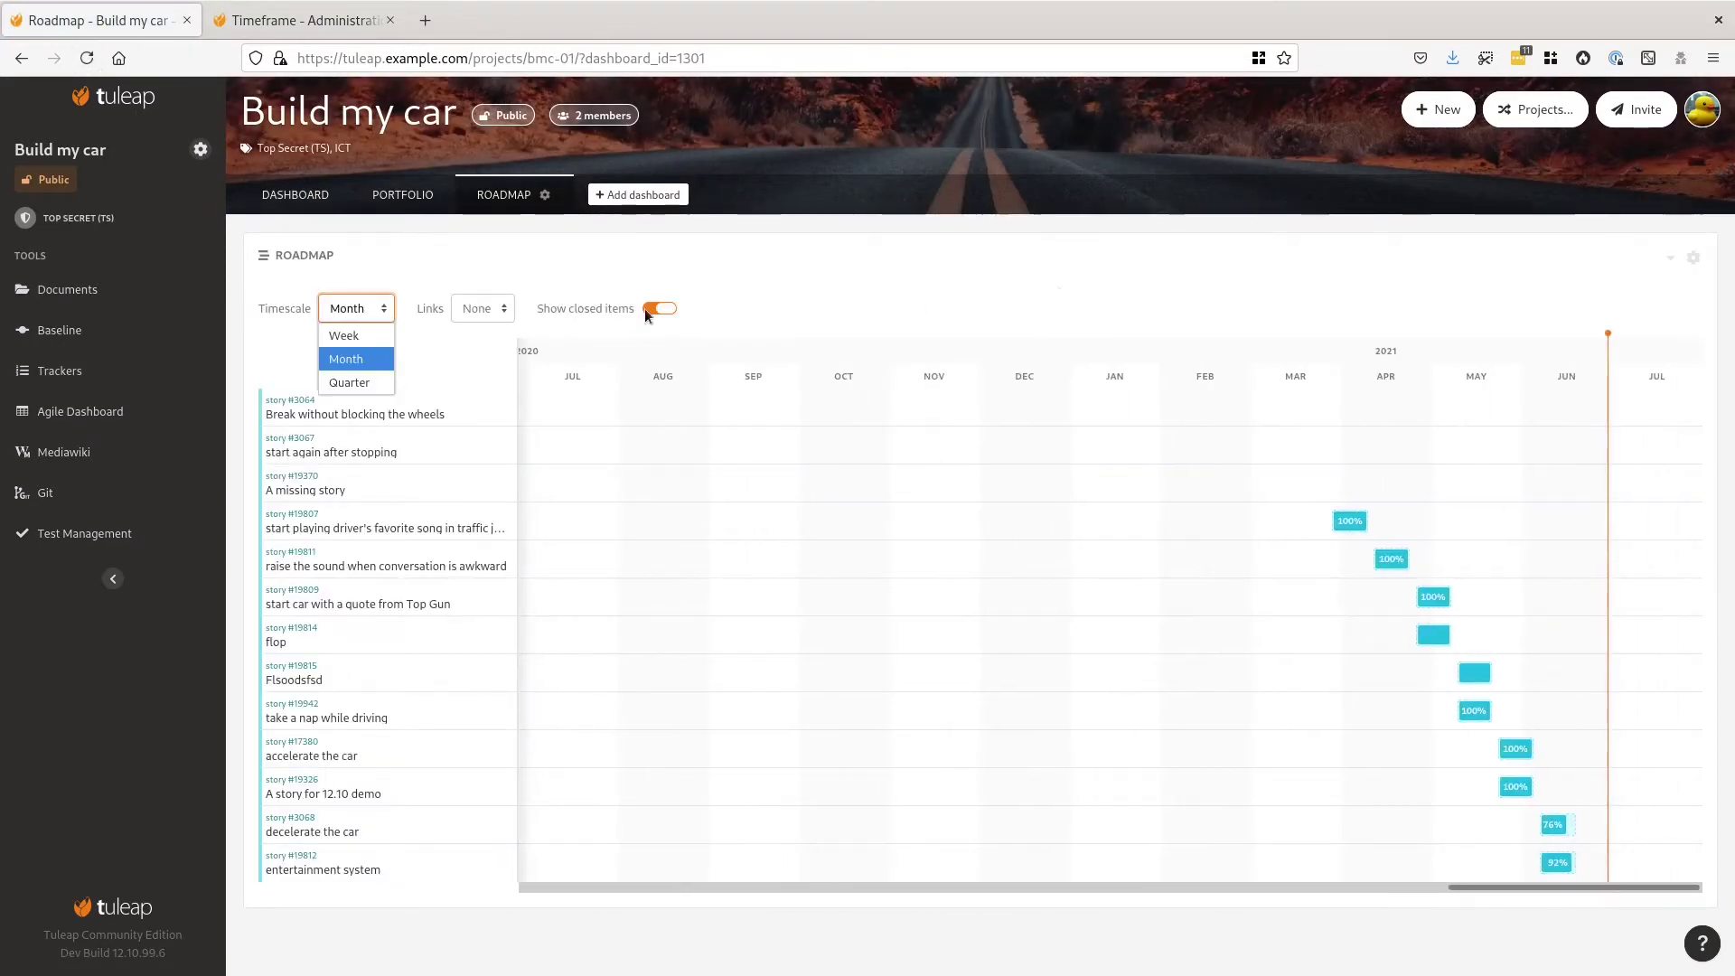
{"action": "left_click", "coordinate": [371, 342]}
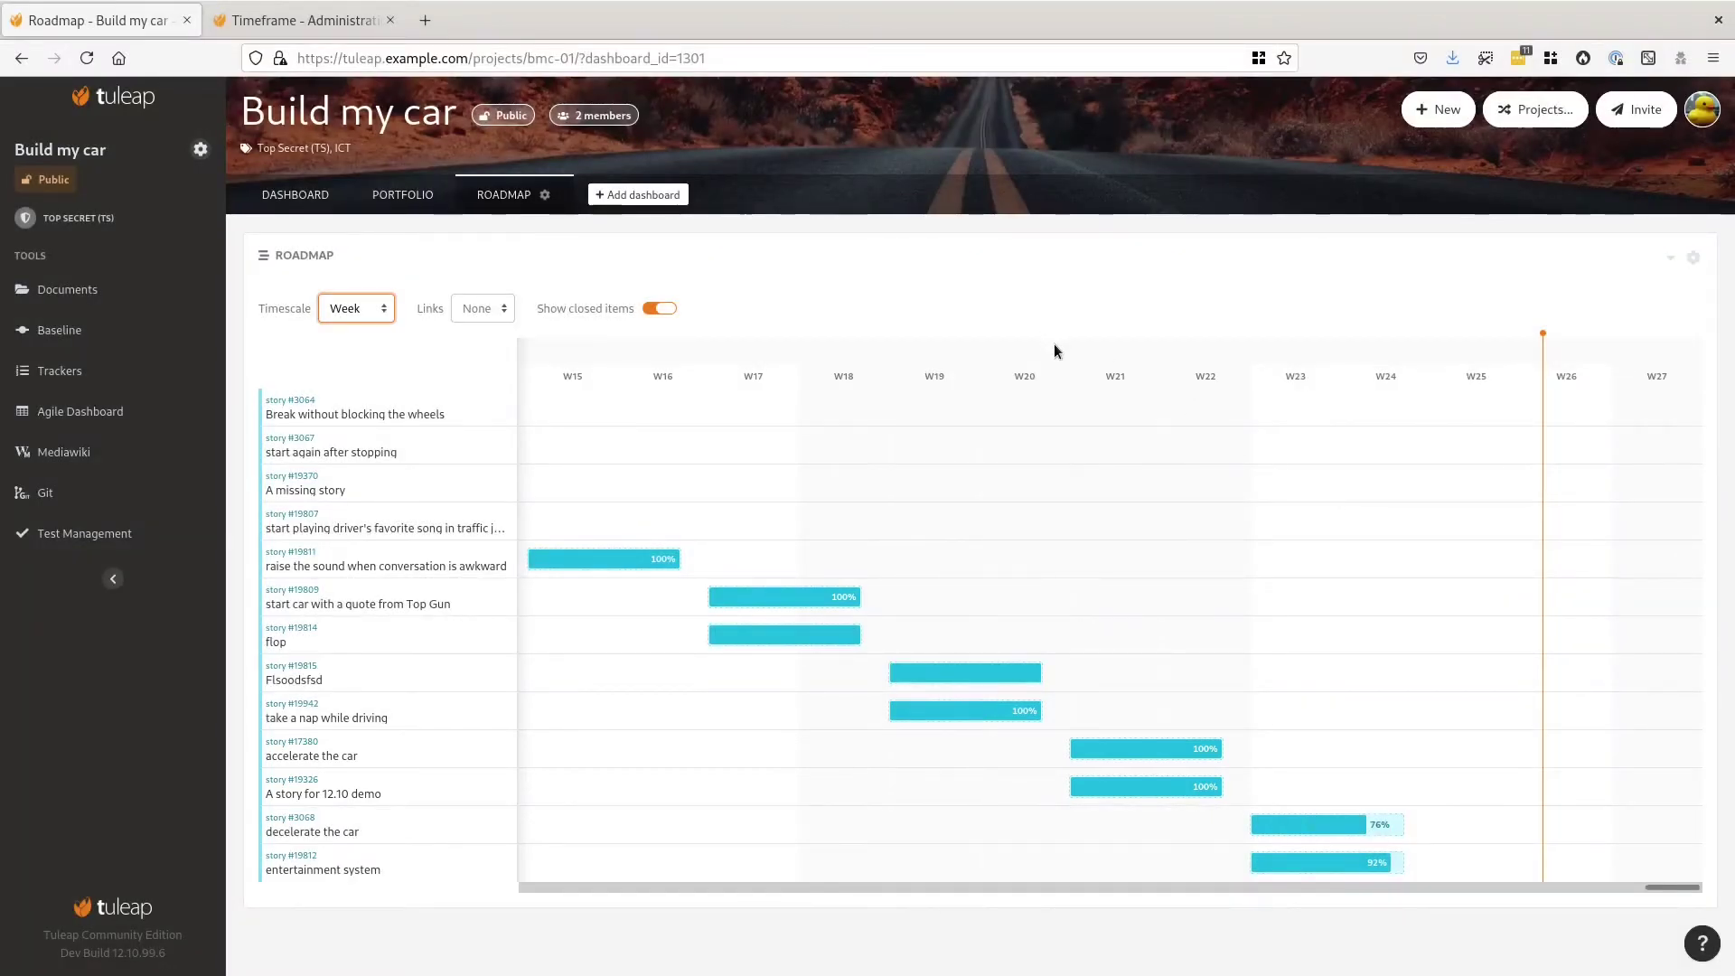
Step: Edit the Roadmap widget so Sprints is the level-1 timeframe ribbon, and save it
{"action": "left_click", "coordinate": [1694, 259]}
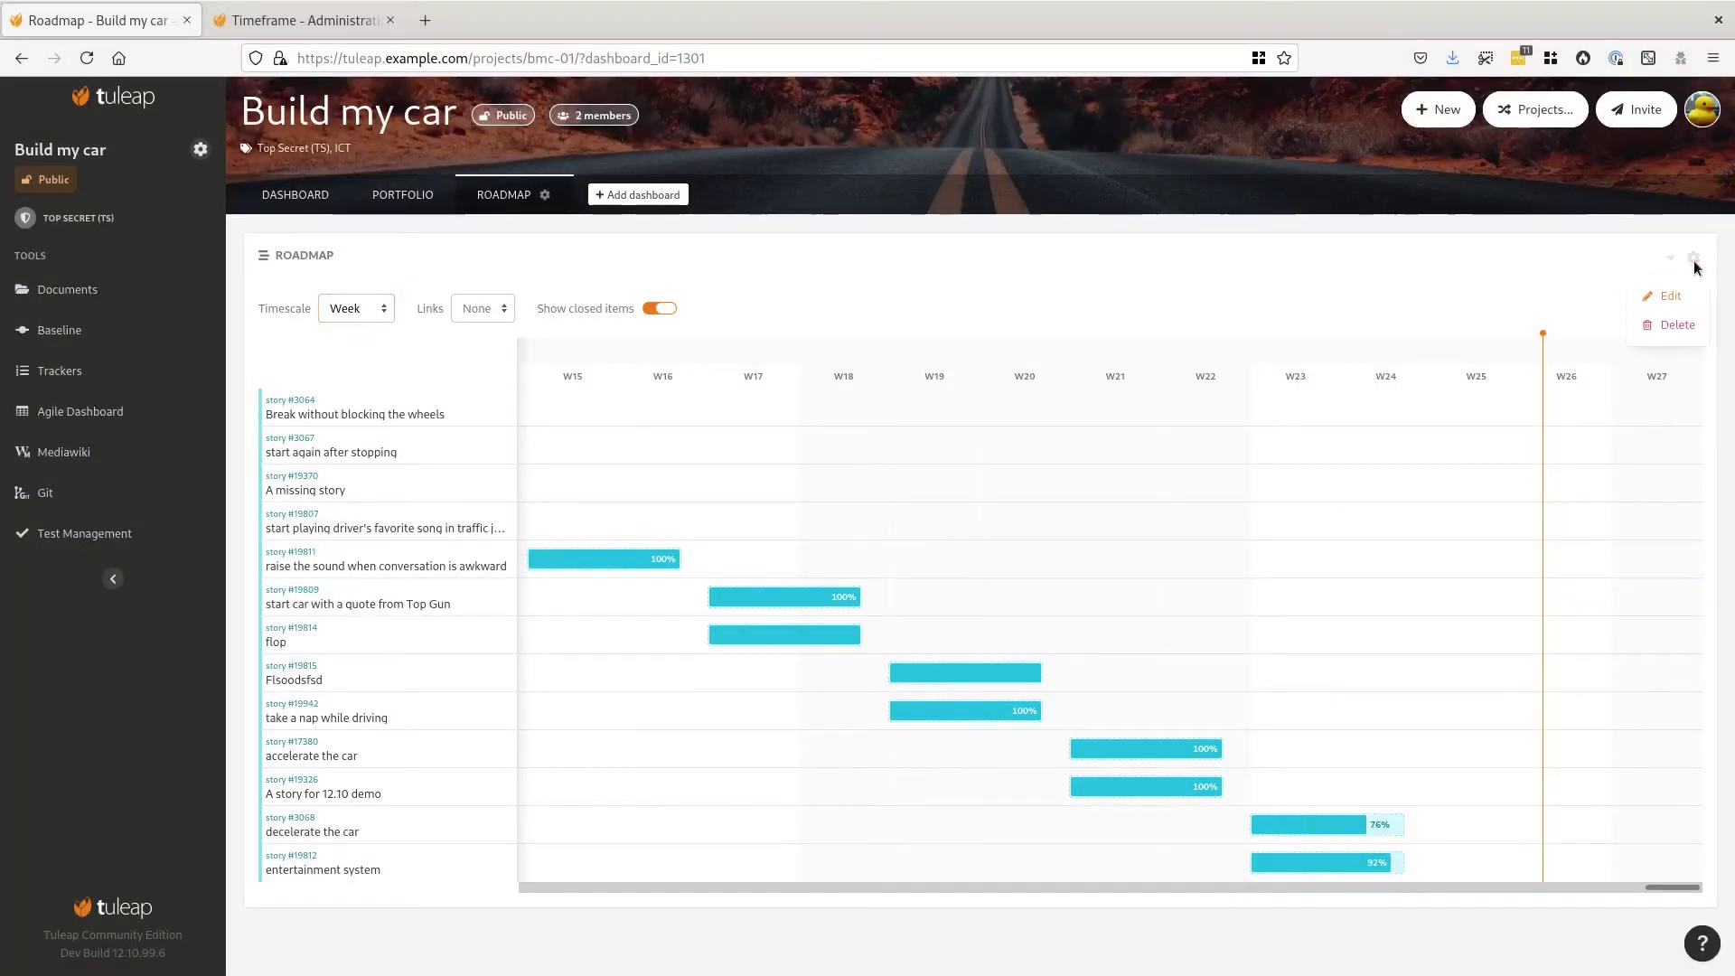
{"action": "left_click", "coordinate": [1669, 299]}
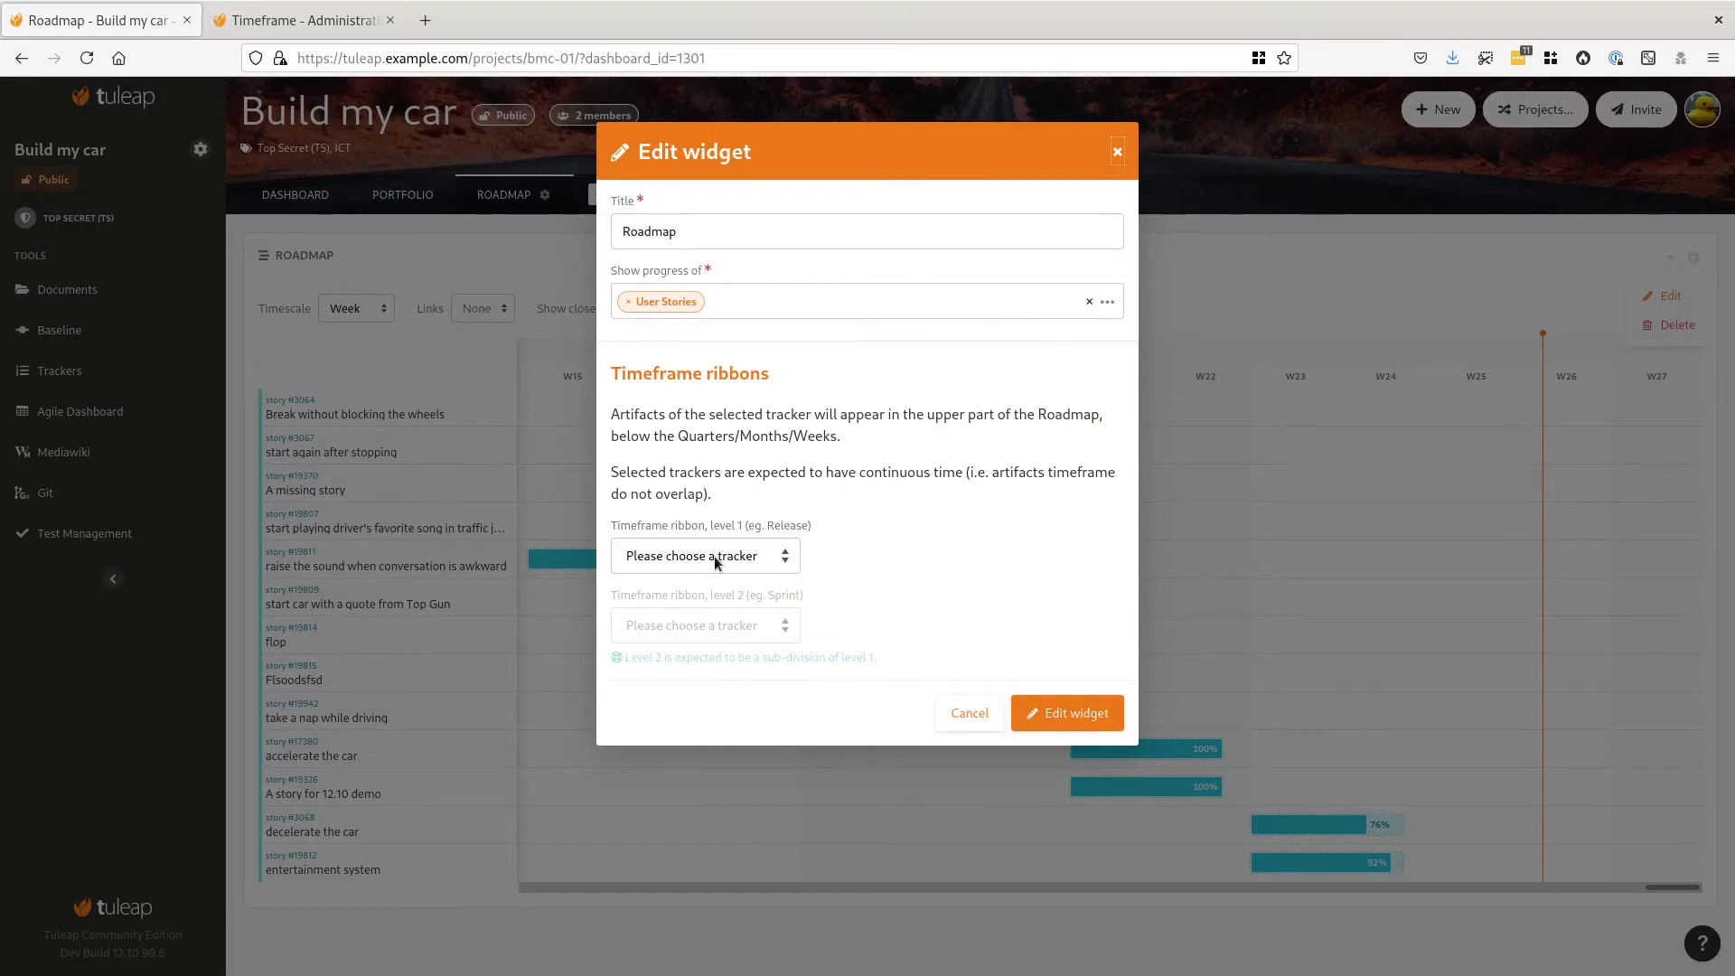
{"action": "left_click", "coordinate": [714, 556]}
{"action": "key", "text": "Escape"}
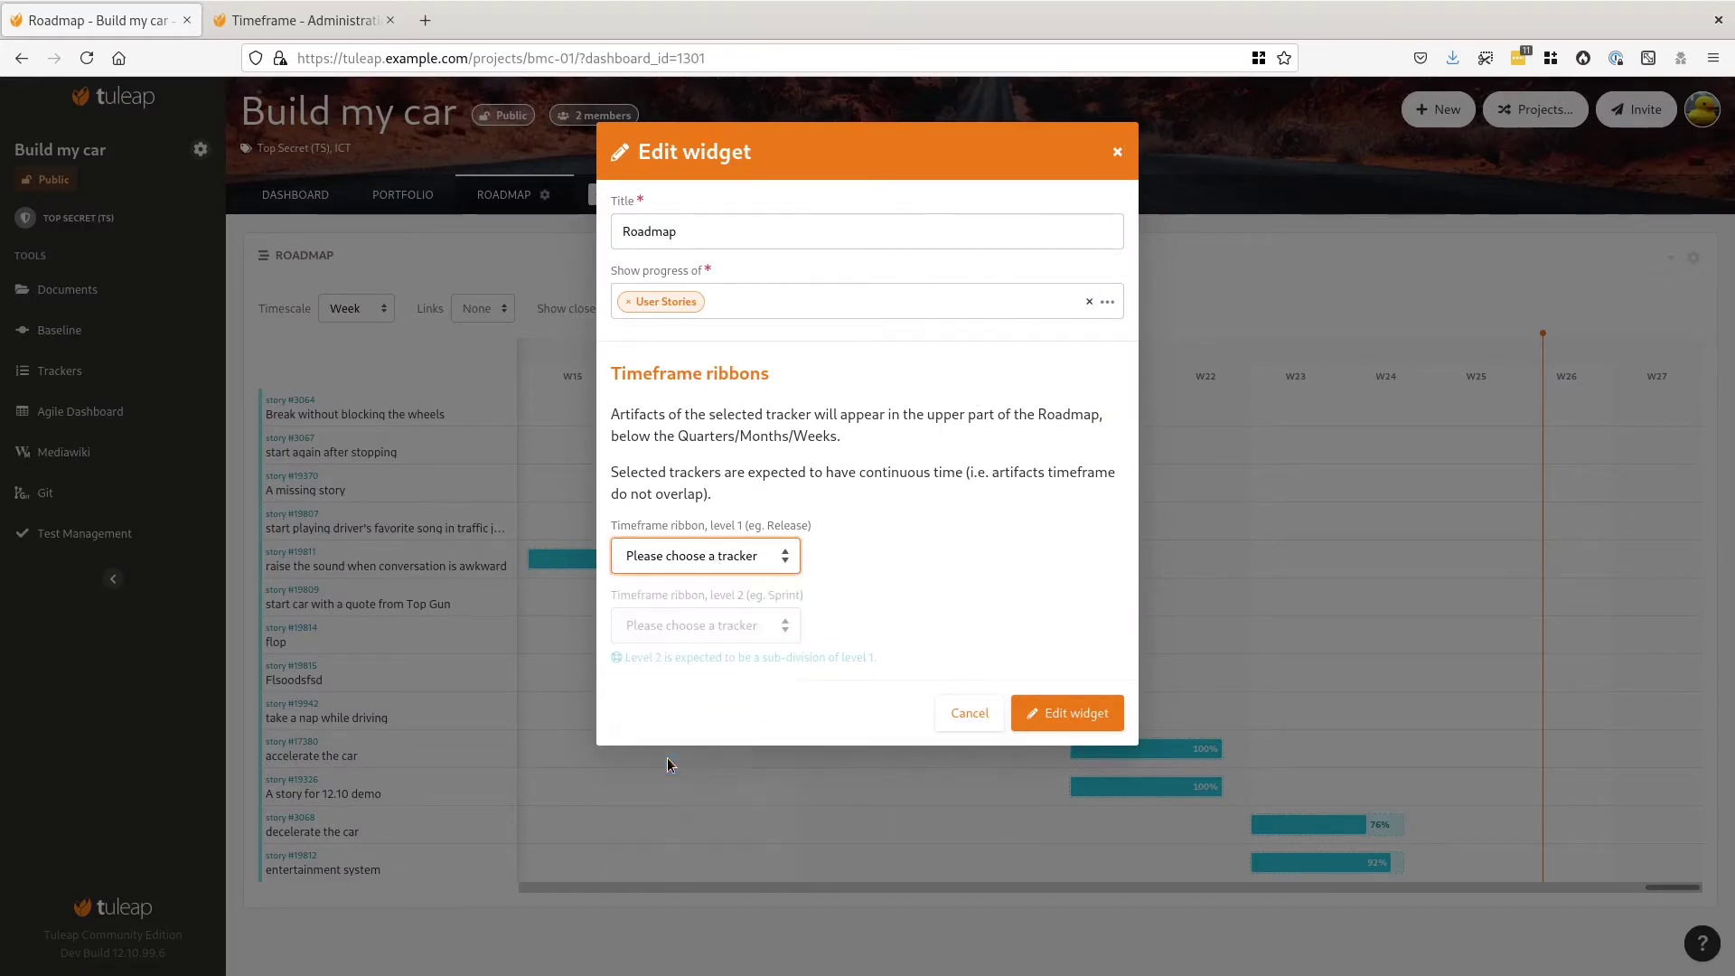
{"action": "key", "text": "Down"}
{"action": "left_click", "coordinate": [1054, 713]}
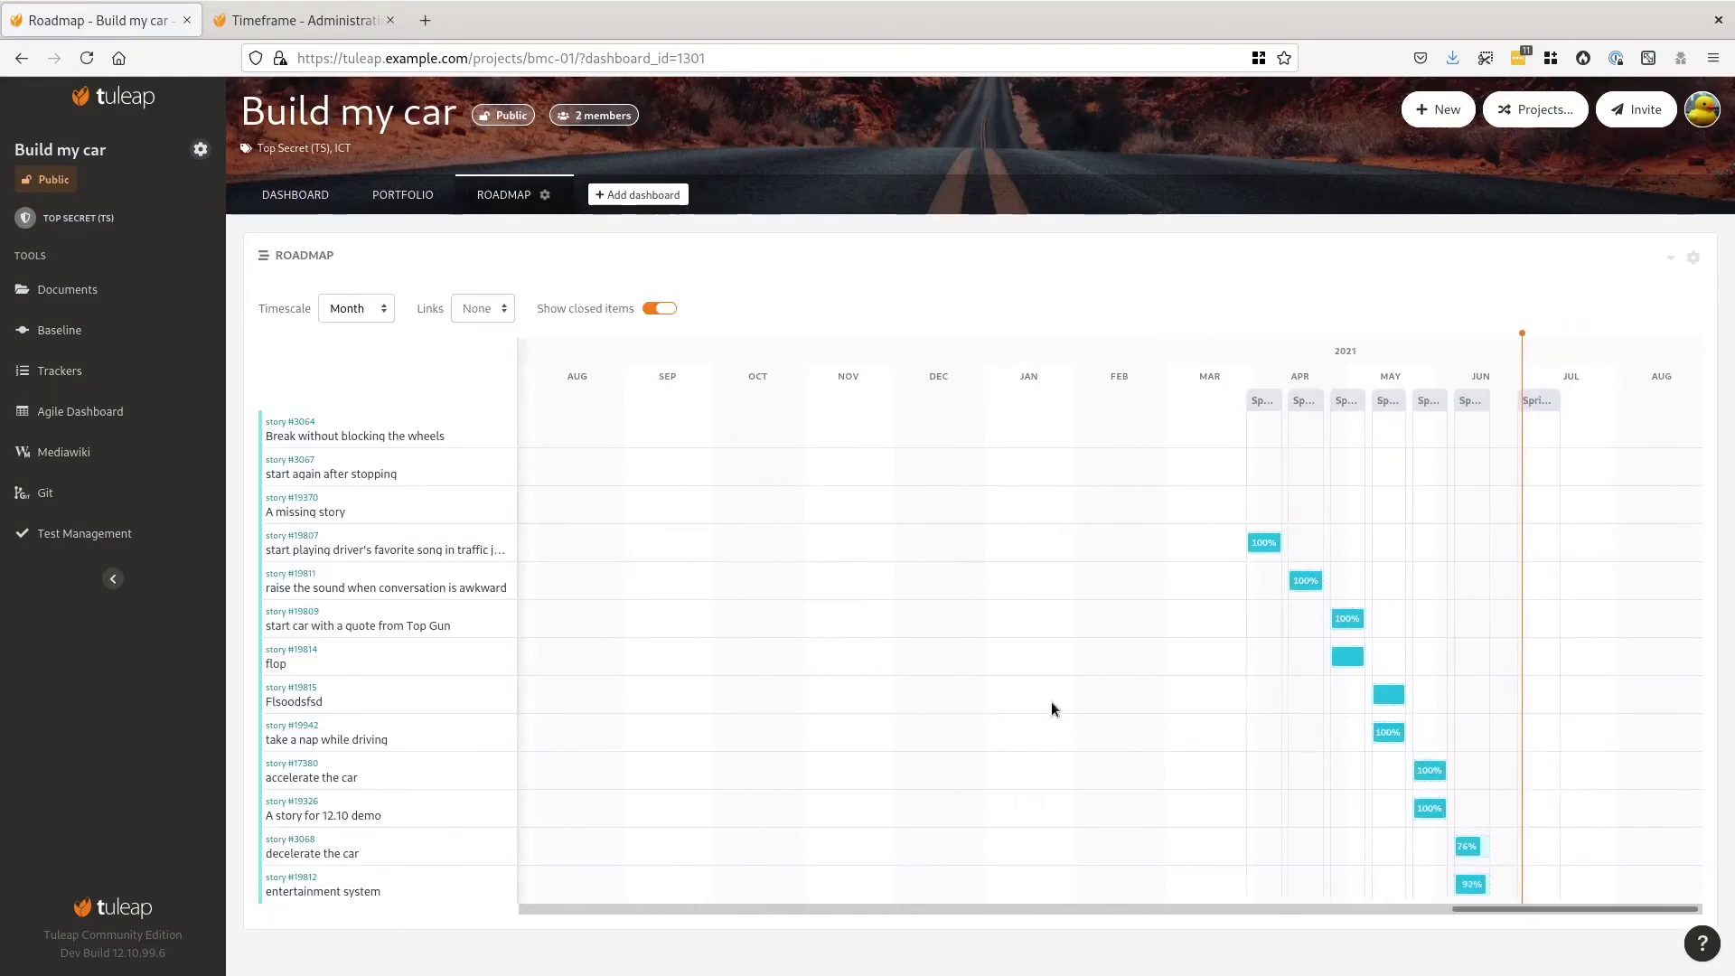
{"action": "left_click", "coordinate": [356, 308]}
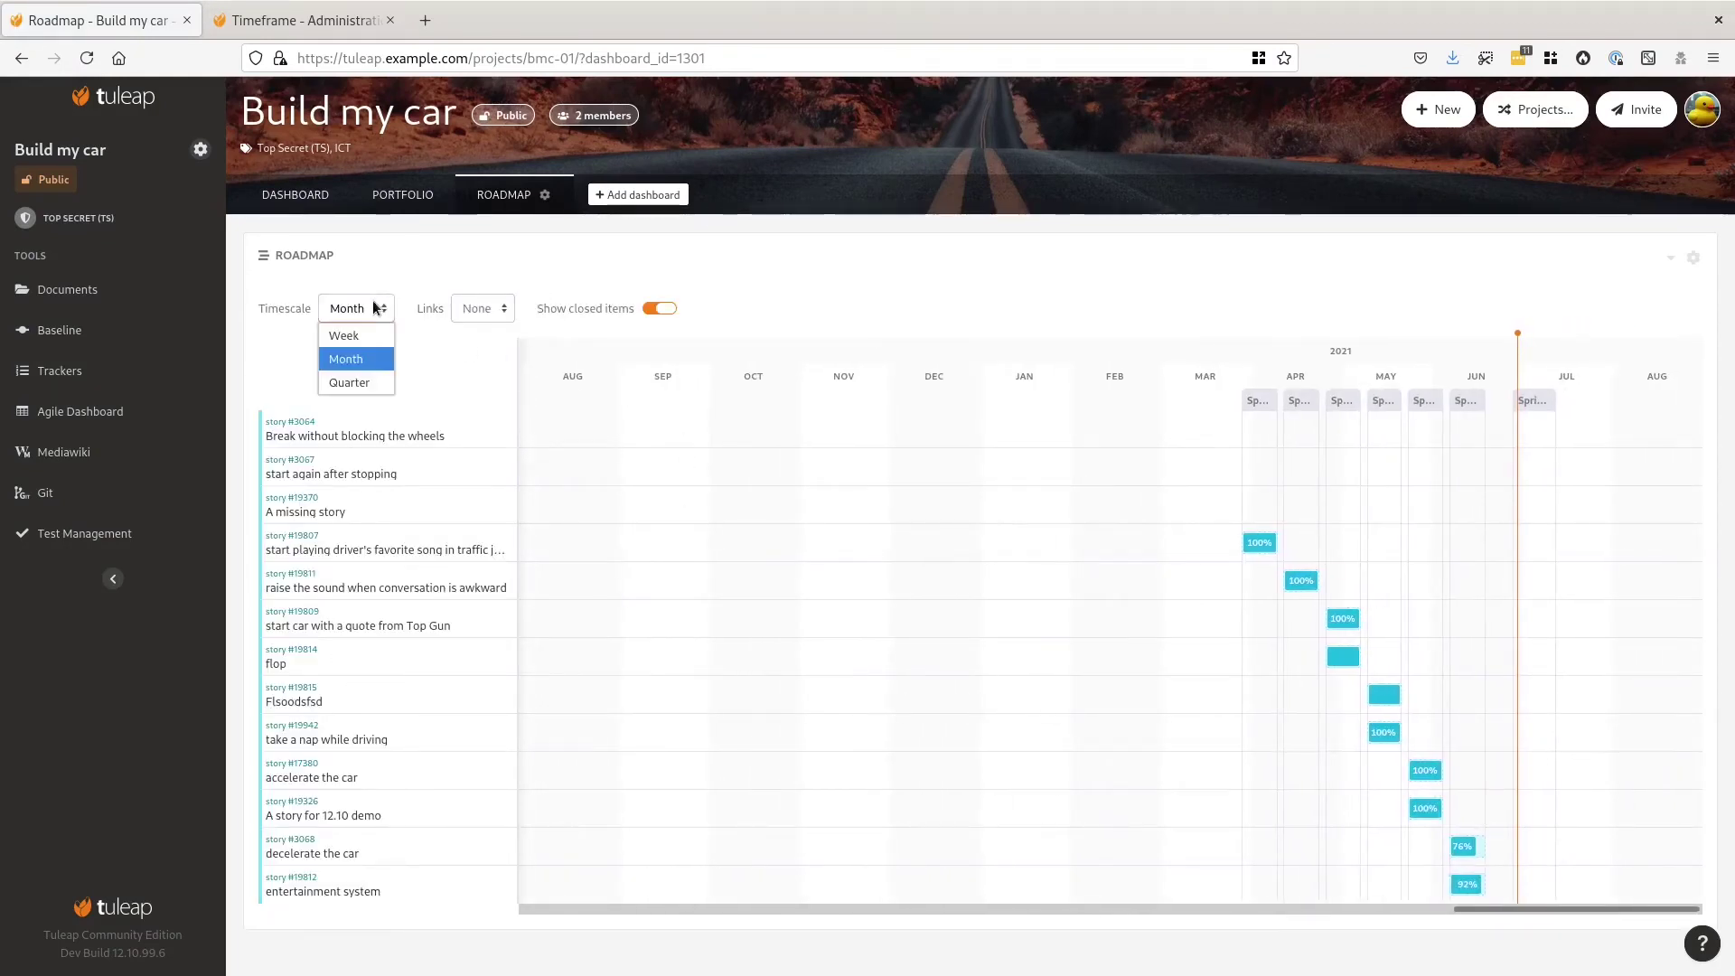
{"action": "left_click", "coordinate": [343, 336]}
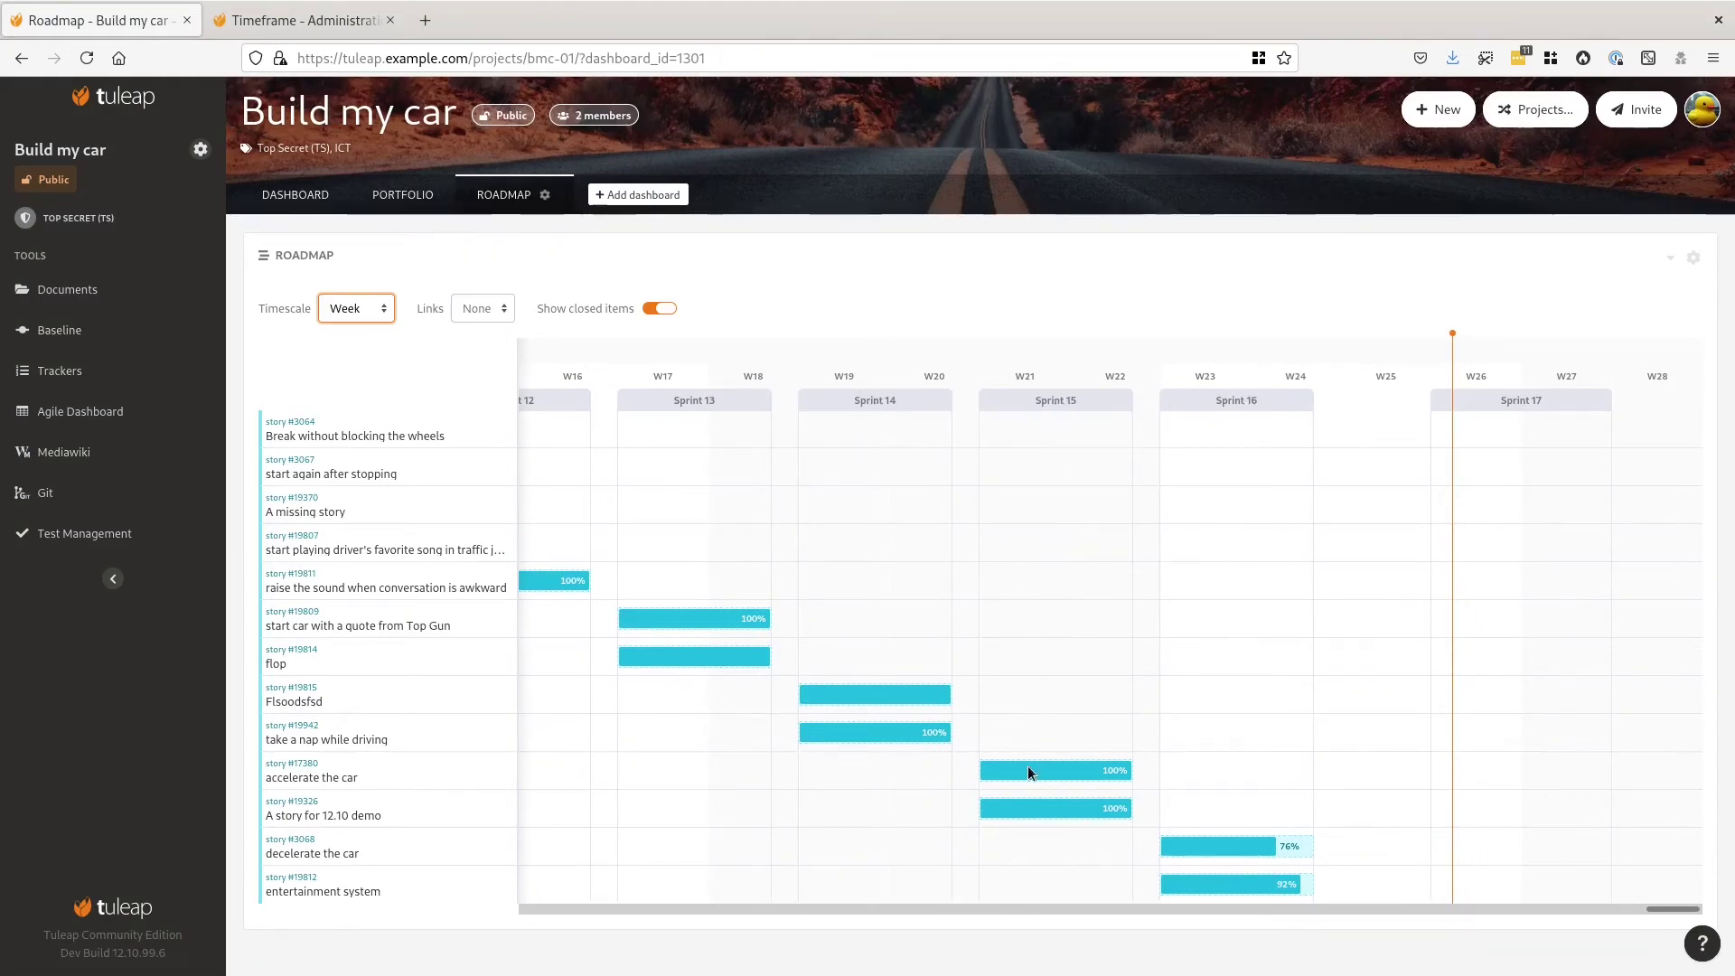
{"action": "mouse_move", "coordinate": [1028, 768]}
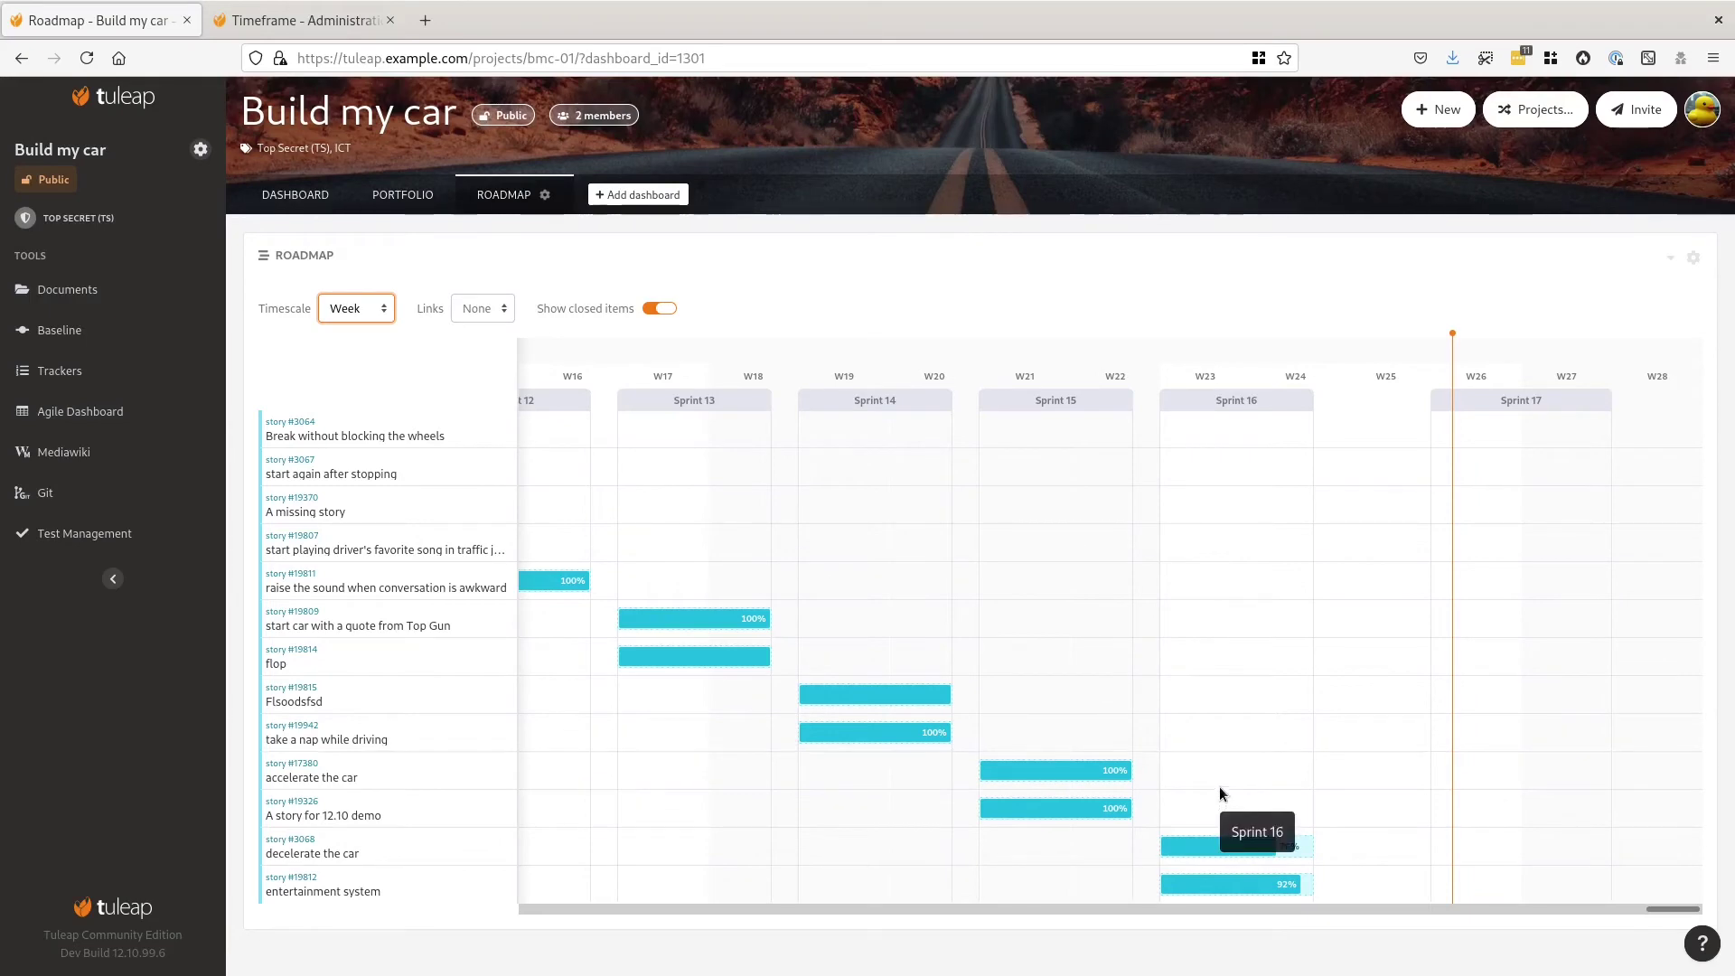
Step: In the Roadmap widget settings, add Epics and Events to the trackers whose progress is shown
{"action": "left_click", "coordinate": [1691, 262]}
{"action": "left_click", "coordinate": [1667, 302]}
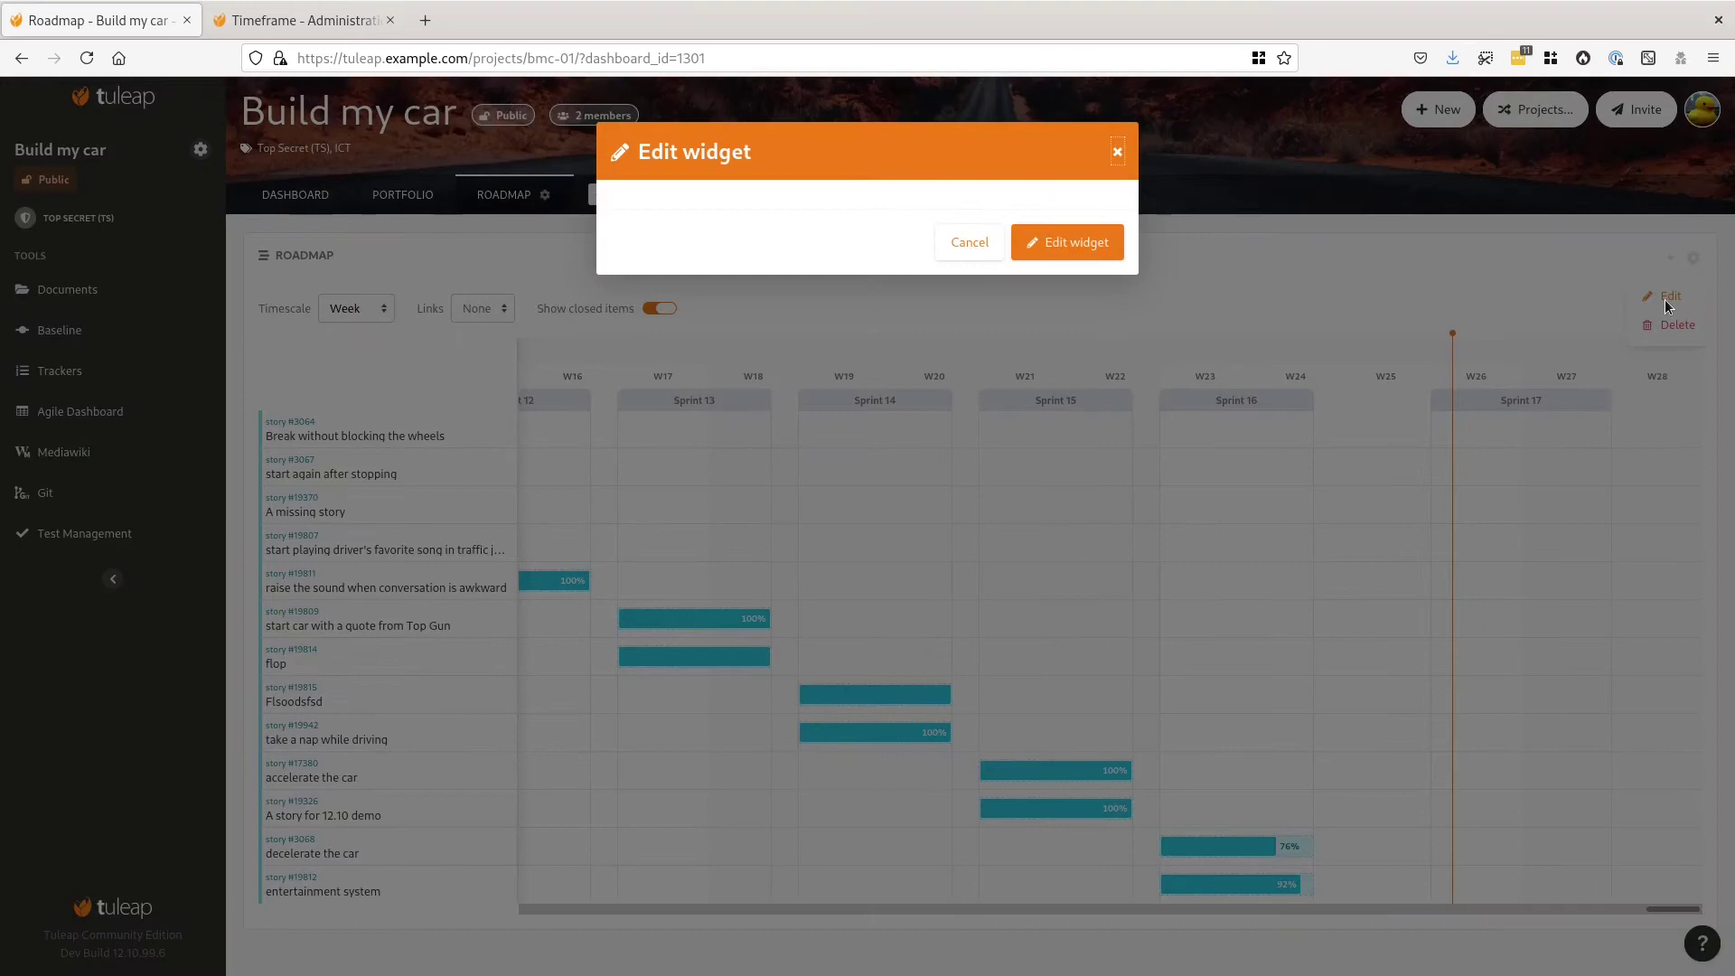
{"action": "left_click", "coordinate": [823, 305]}
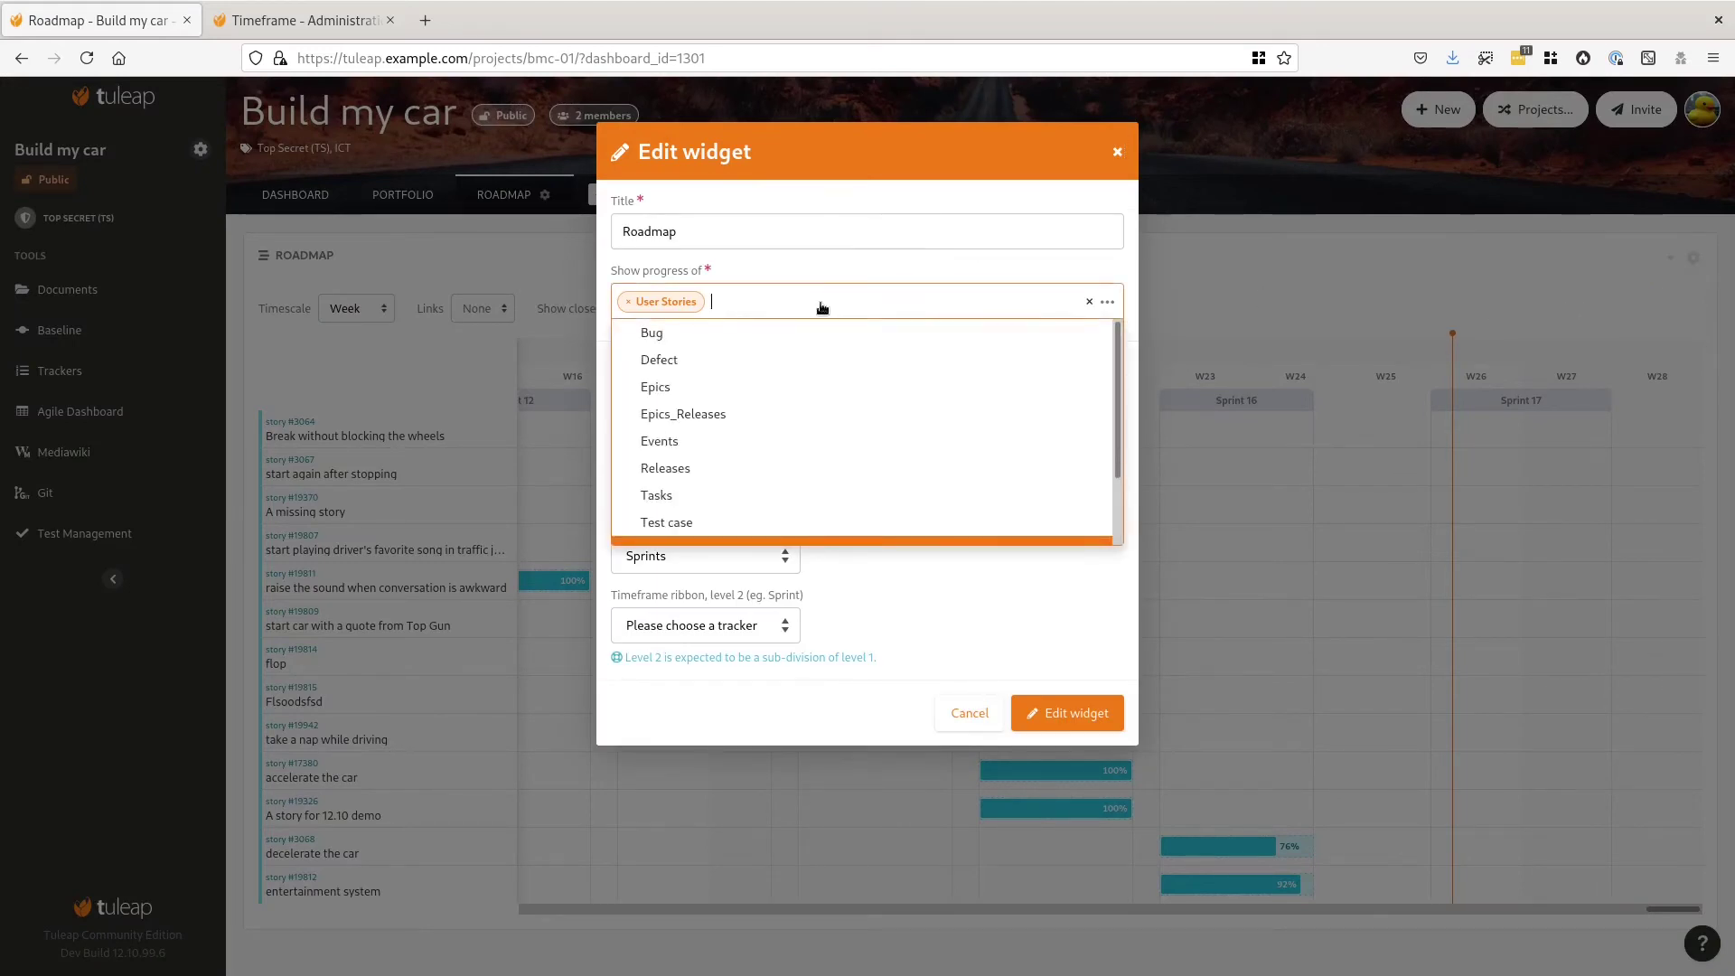
{"action": "type", "text": "epi"}
{"action": "key", "text": "Down"}
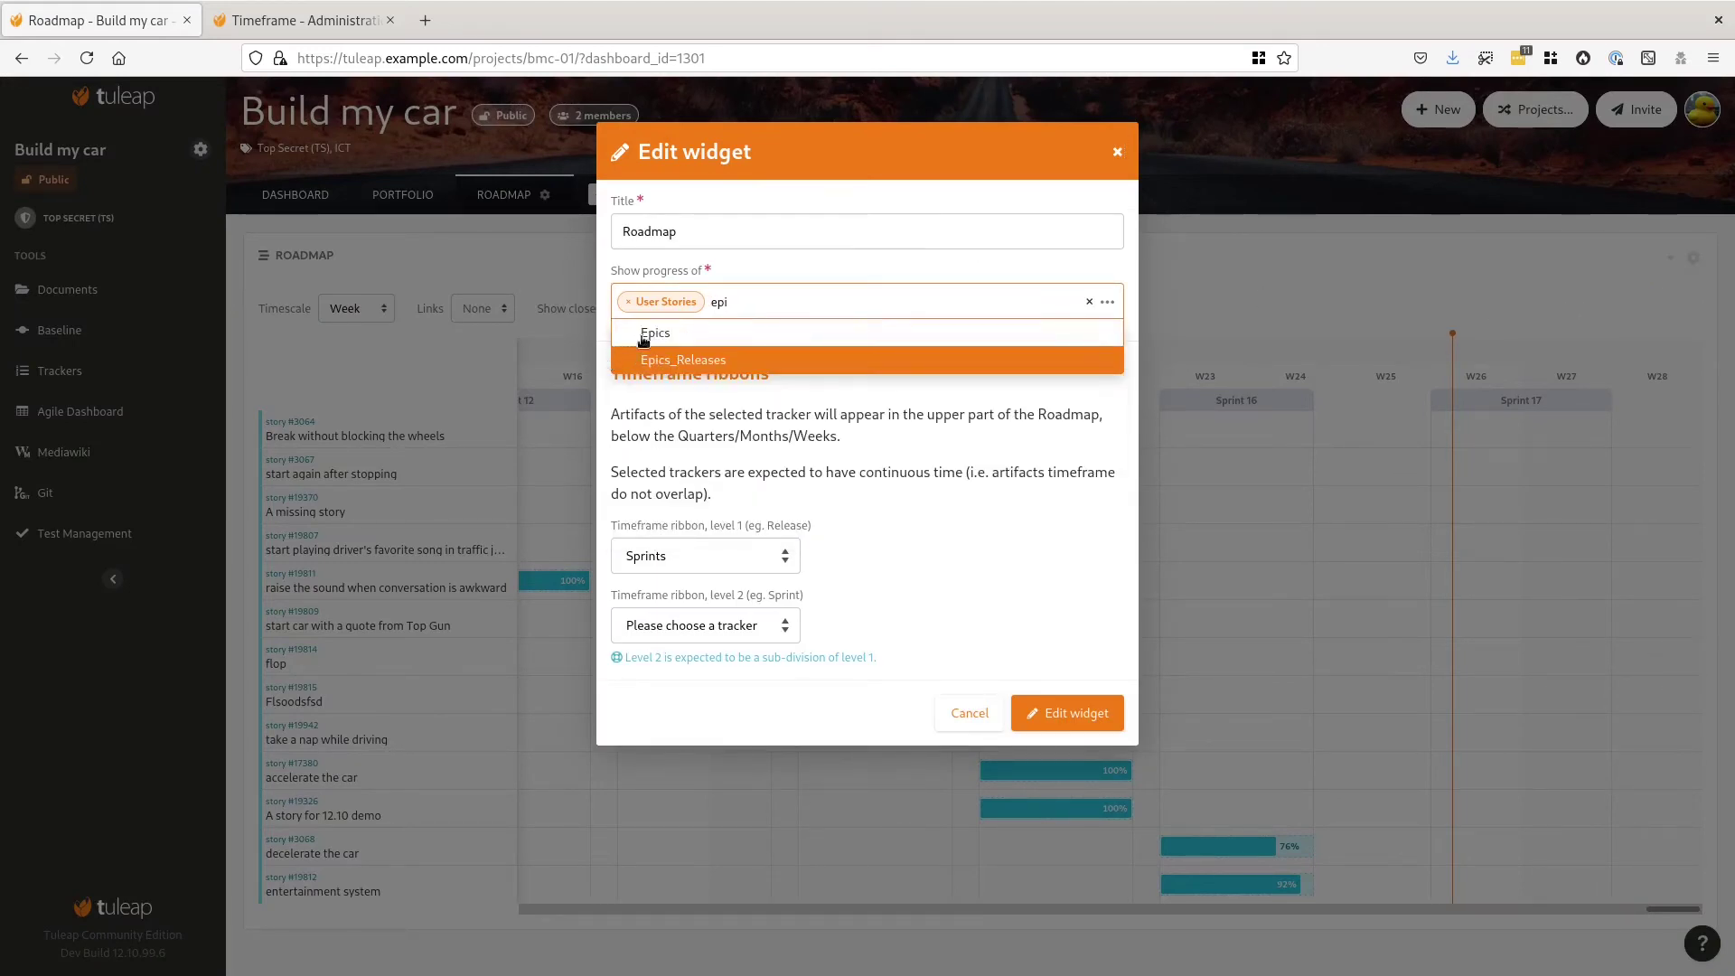
{"action": "key", "text": "Up"}
{"action": "key", "text": "Return"}
{"action": "left_click", "coordinate": [817, 309]}
{"action": "type", "text": "eve"}
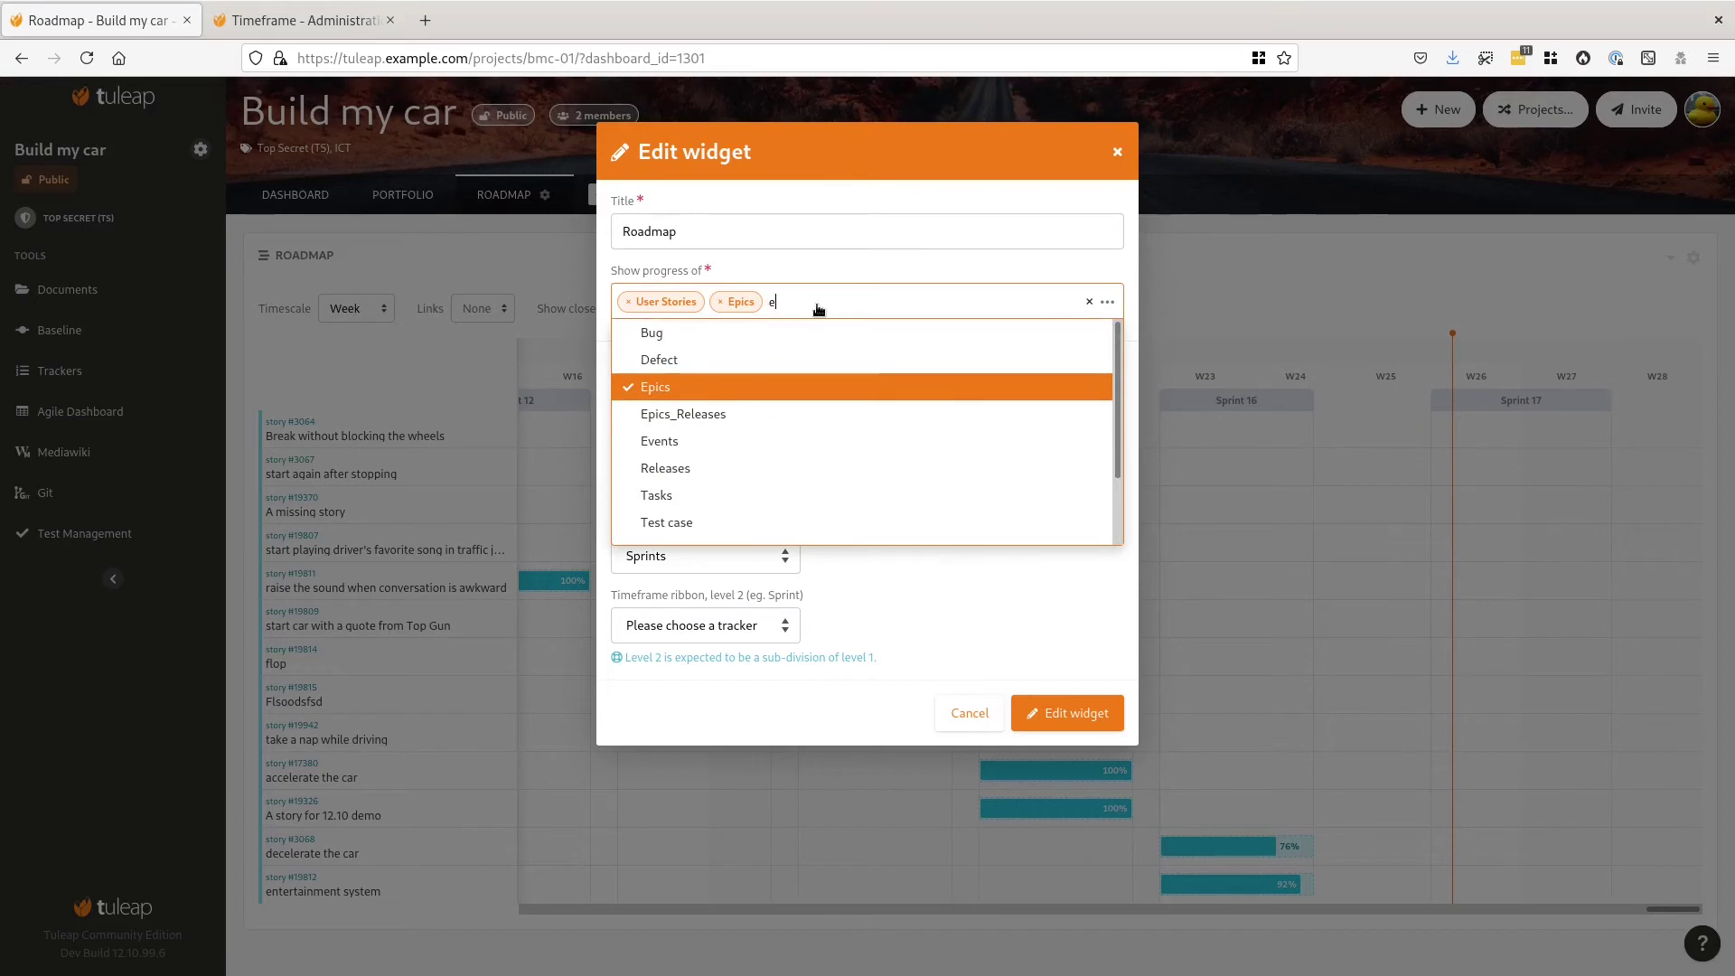
{"action": "left_click", "coordinate": [714, 340]}
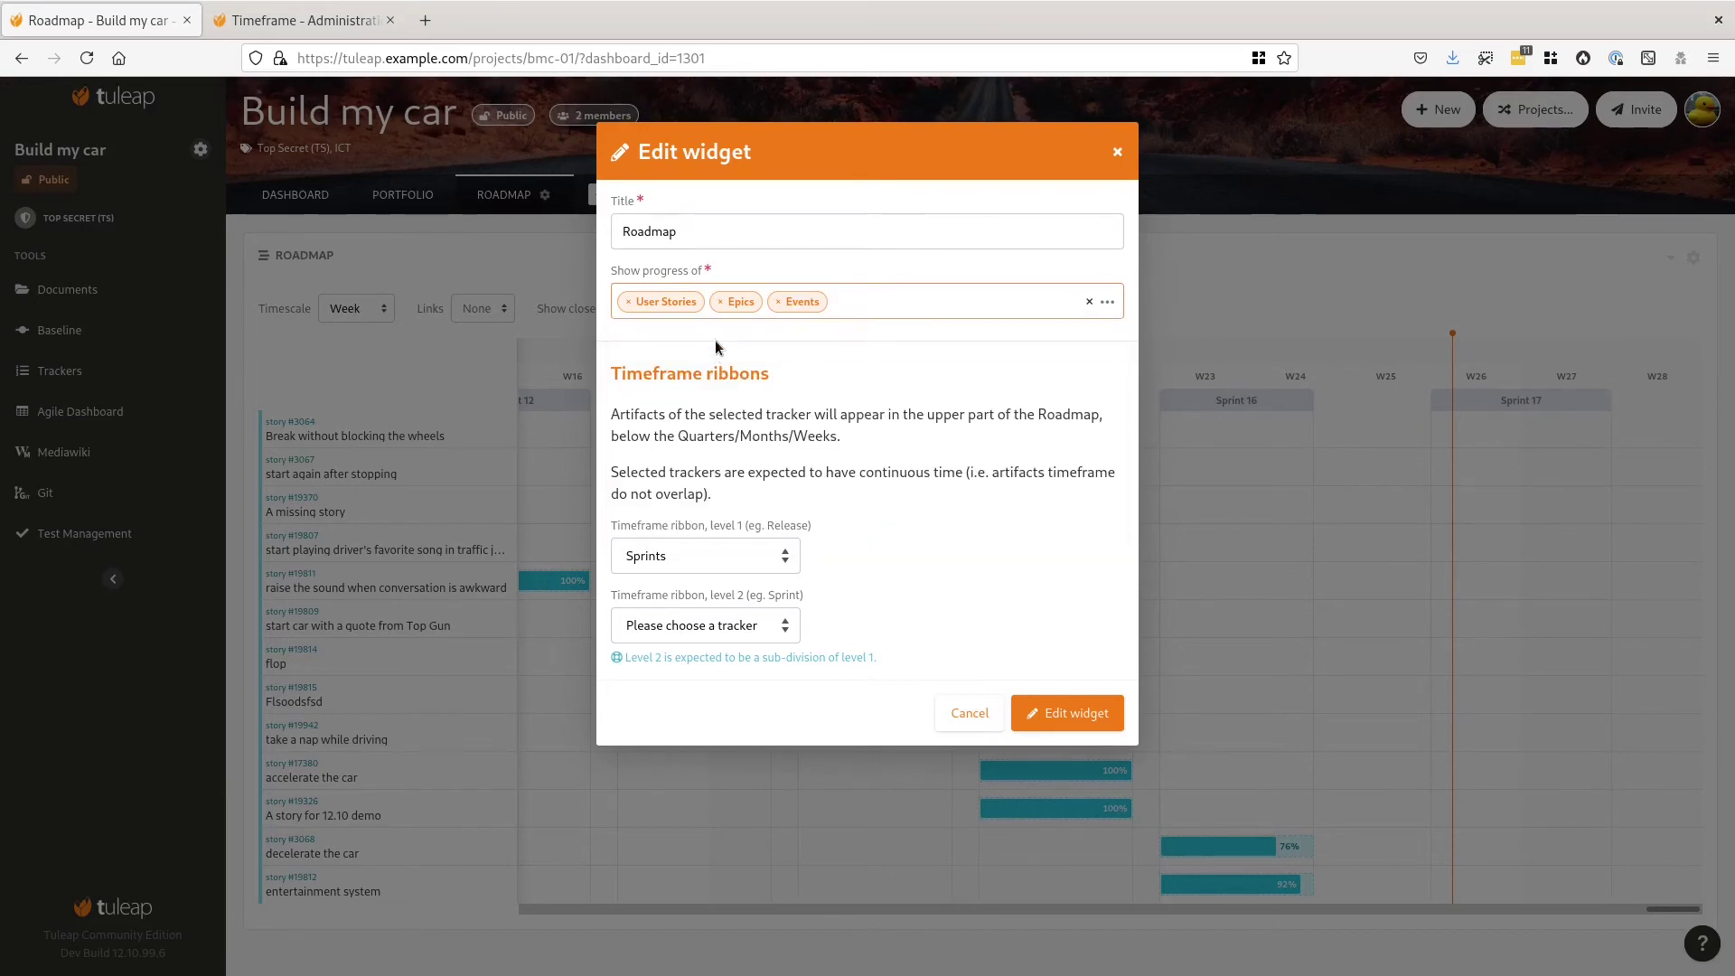
Step: Set ribbon level 1 to Releases and level 2 to Sprints, and save the widget
{"action": "left_click", "coordinate": [676, 556]}
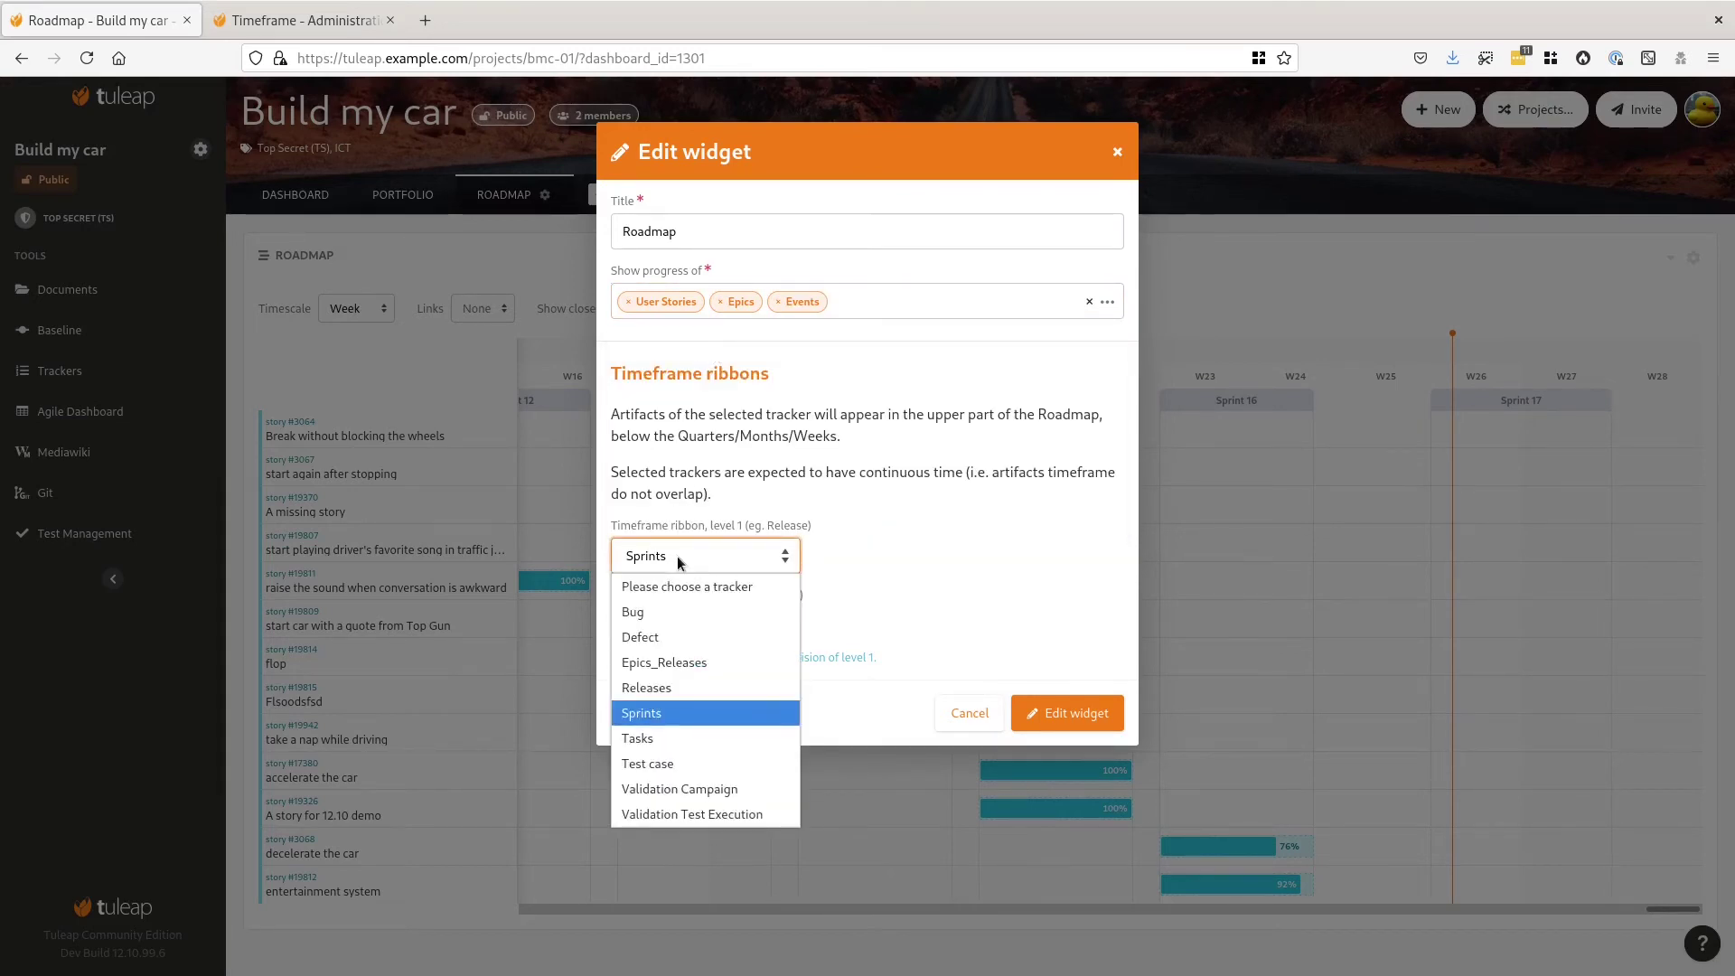
{"action": "left_click", "coordinate": [663, 693]}
{"action": "left_click", "coordinate": [681, 623]}
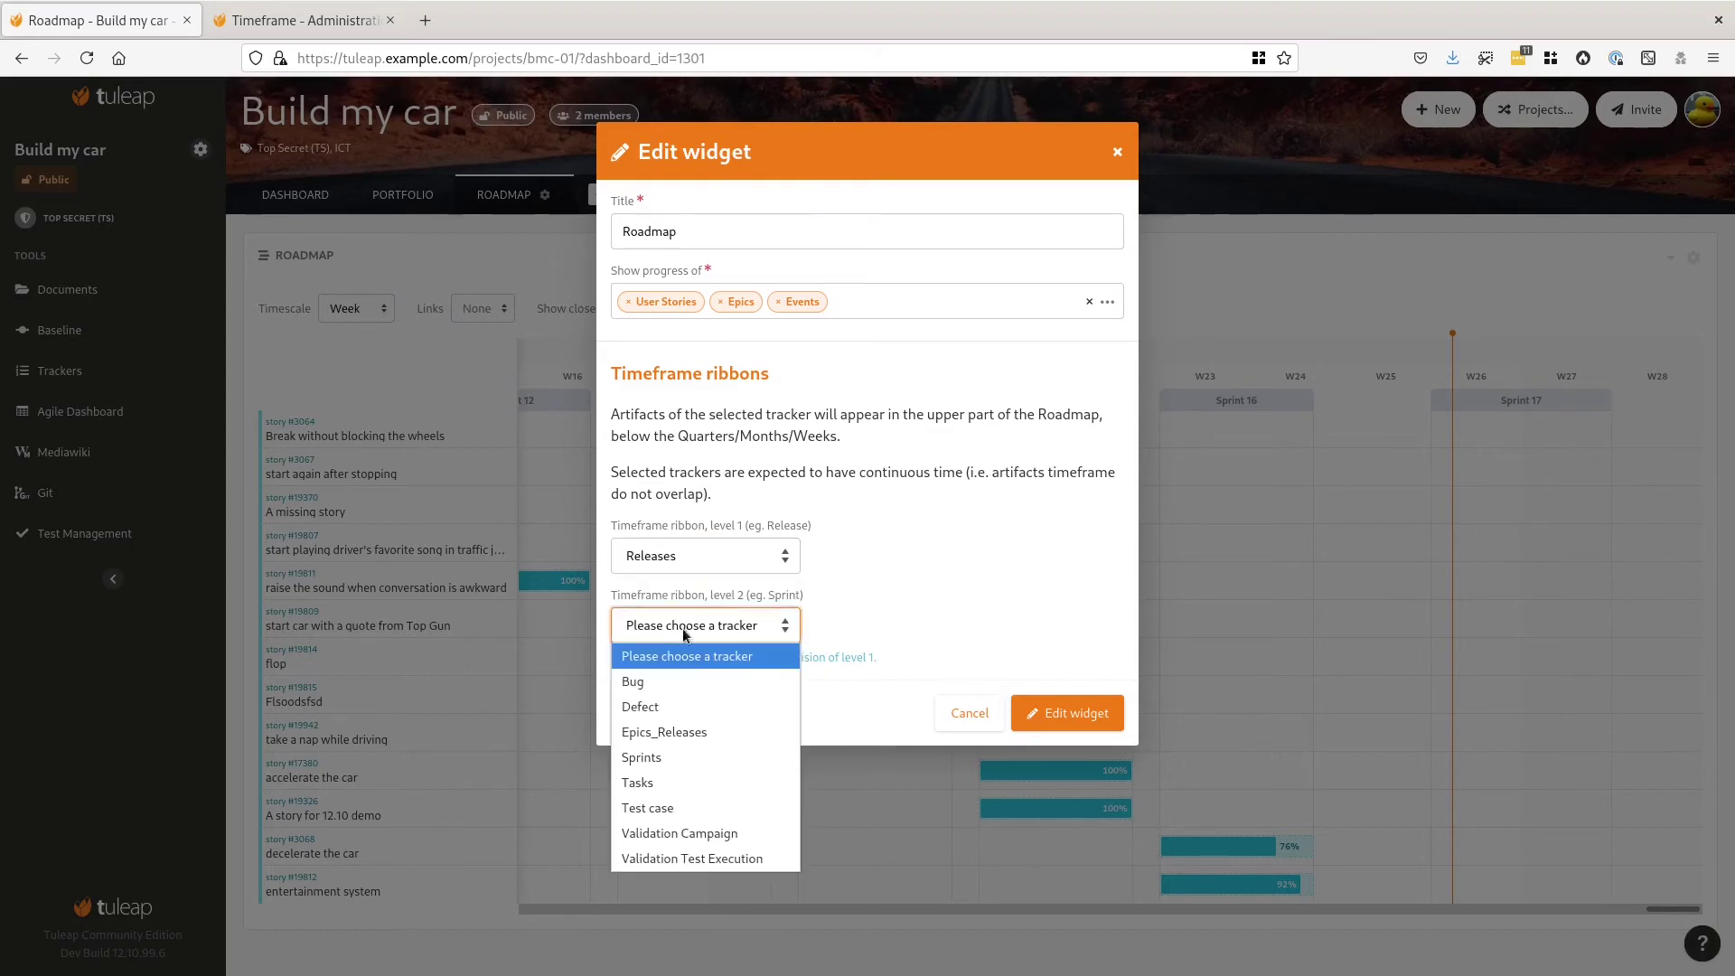
{"action": "left_click", "coordinate": [682, 756]}
{"action": "left_click", "coordinate": [1046, 704]}
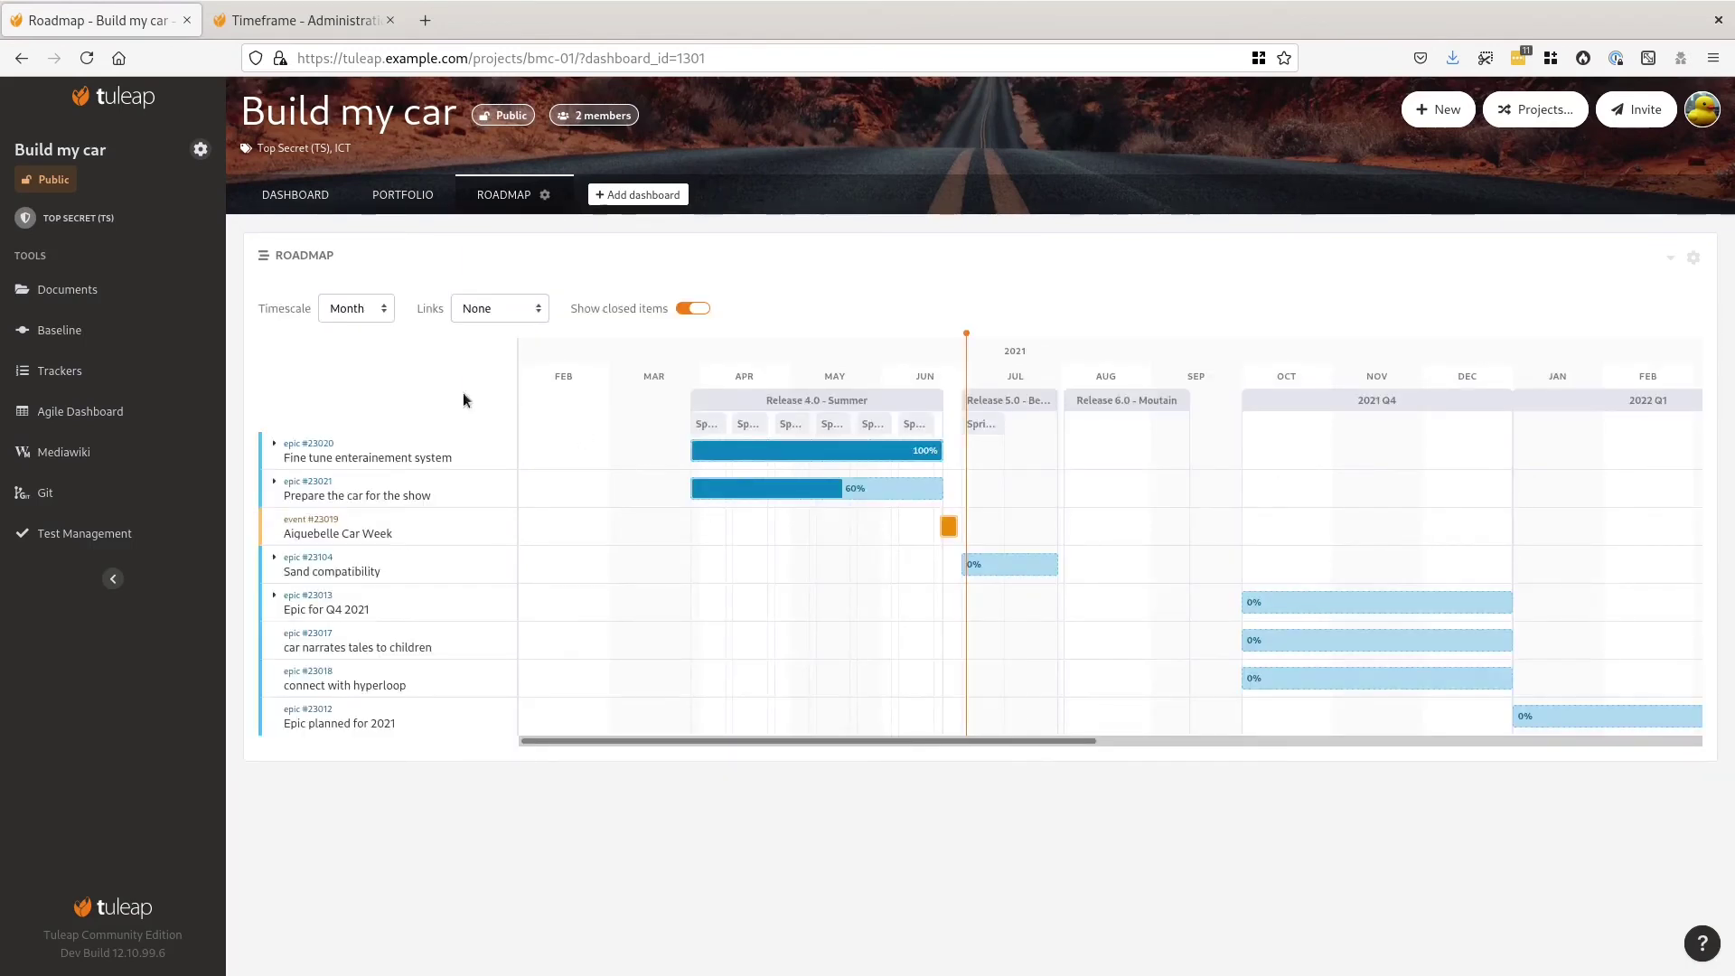
Step: Switch the roadmap to weeks and expand the 'Prepare the car for the show' and 'Sand compatibility' epics
{"action": "left_click", "coordinate": [370, 308]}
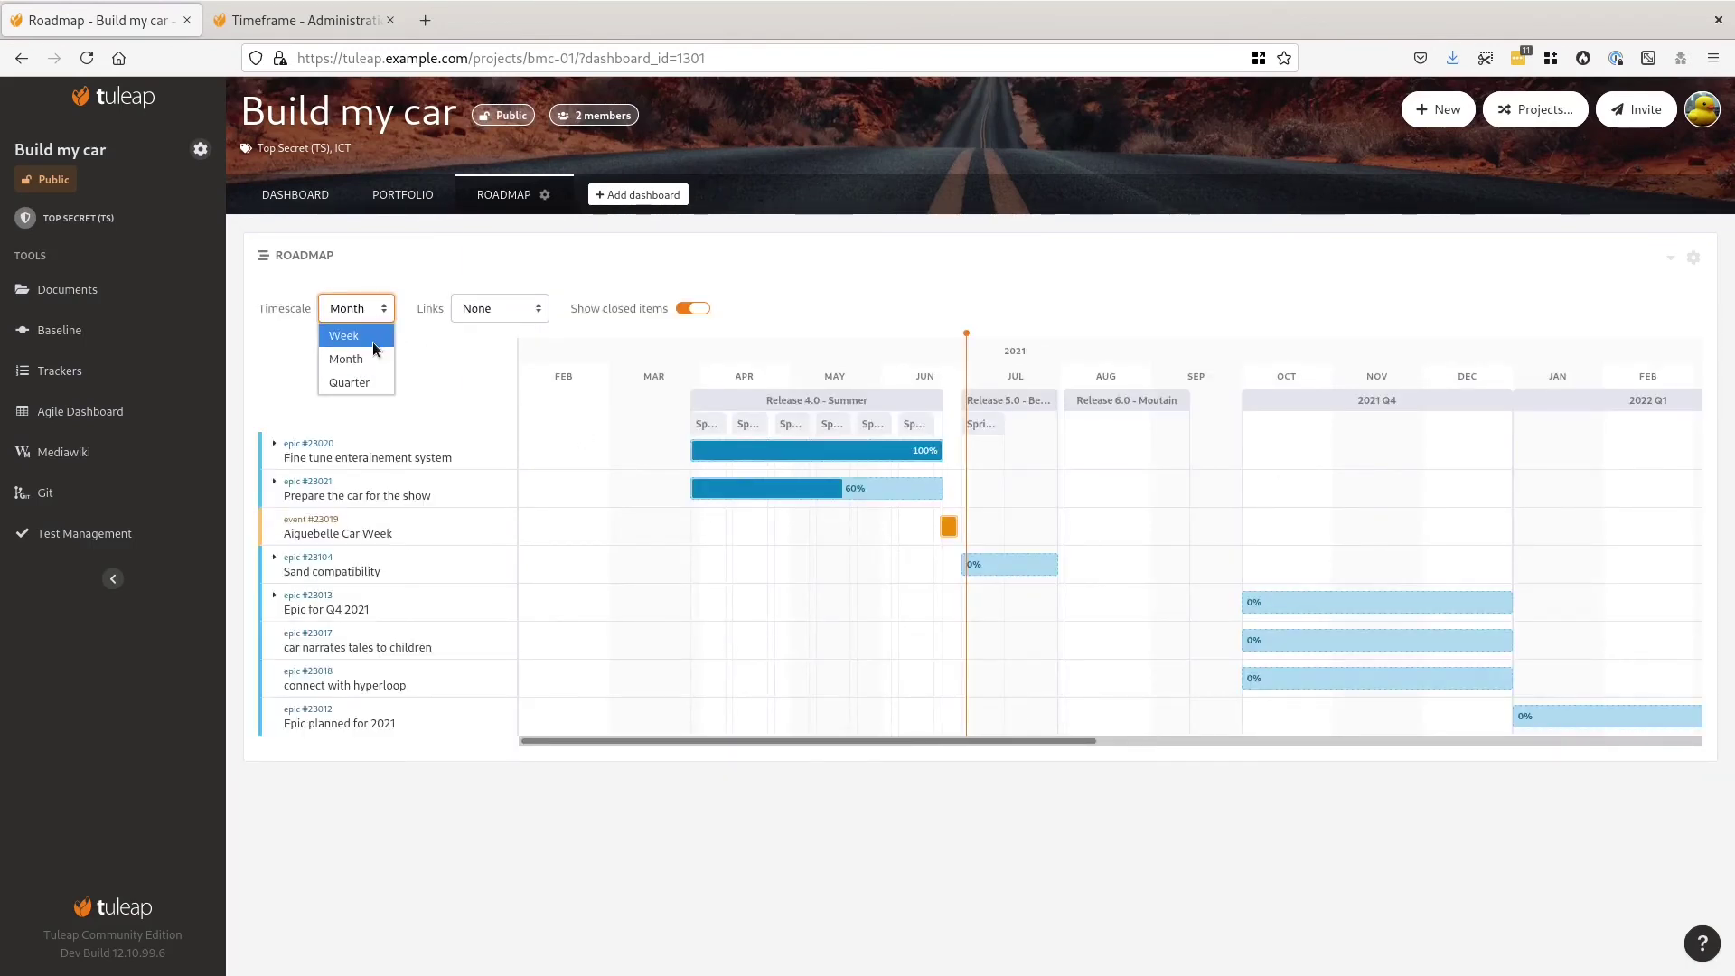
{"action": "left_click", "coordinate": [372, 342]}
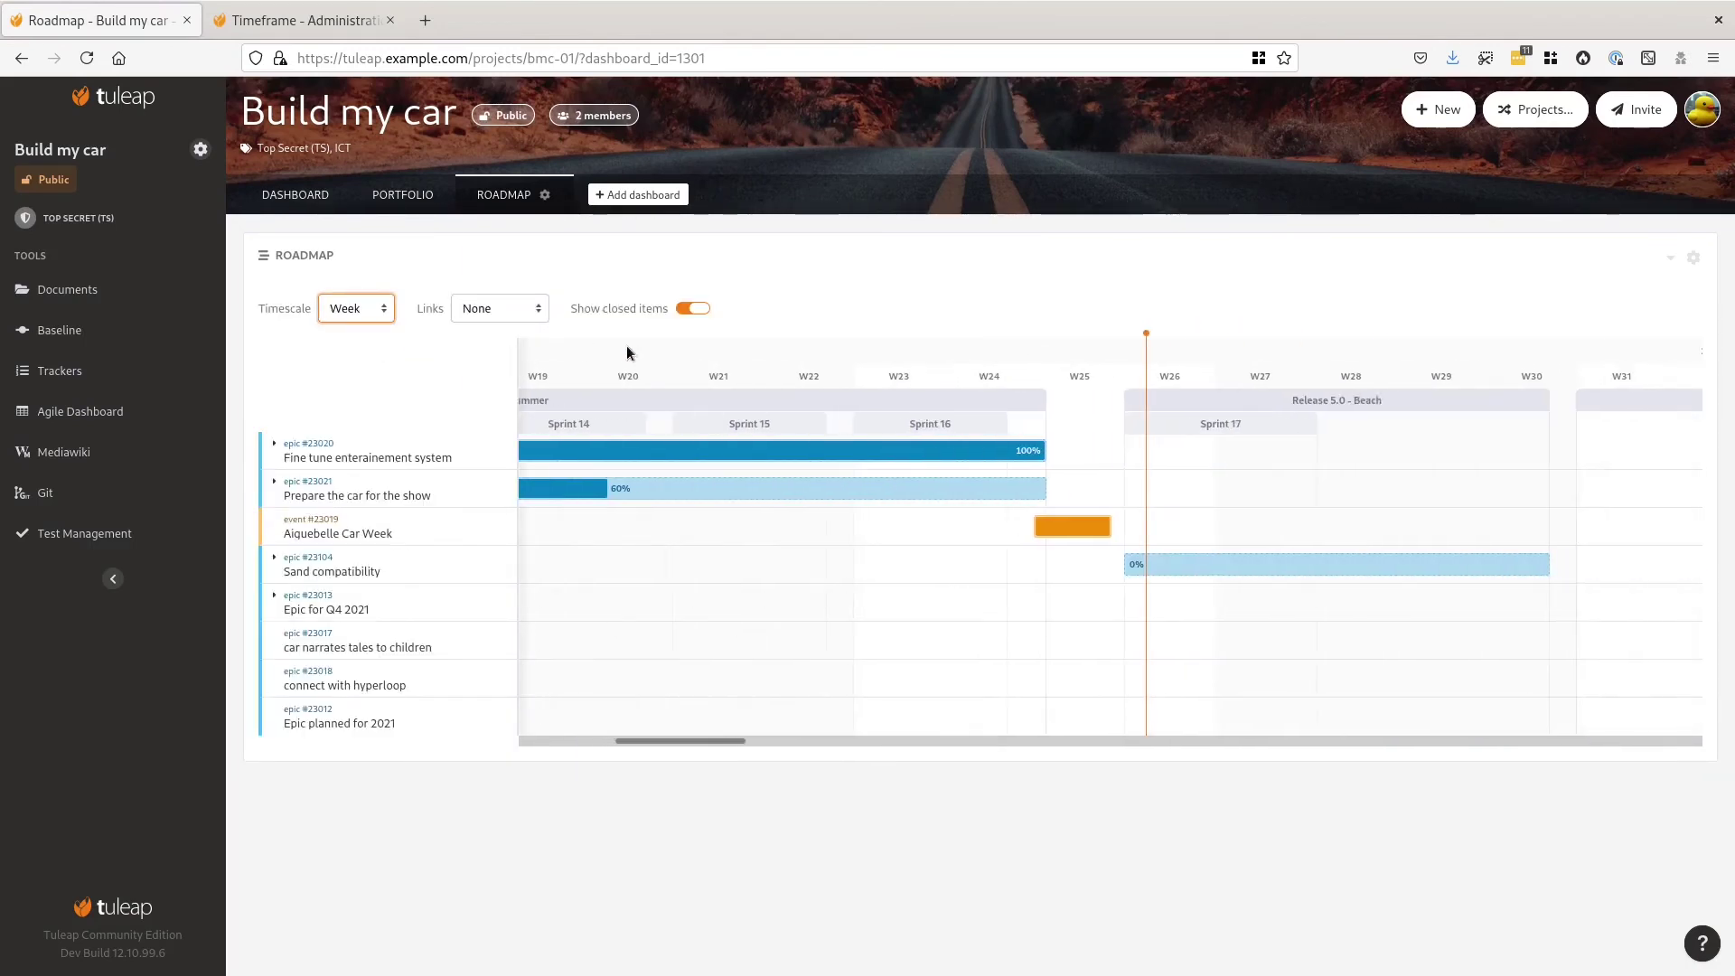
{"action": "left_click", "coordinate": [484, 500]}
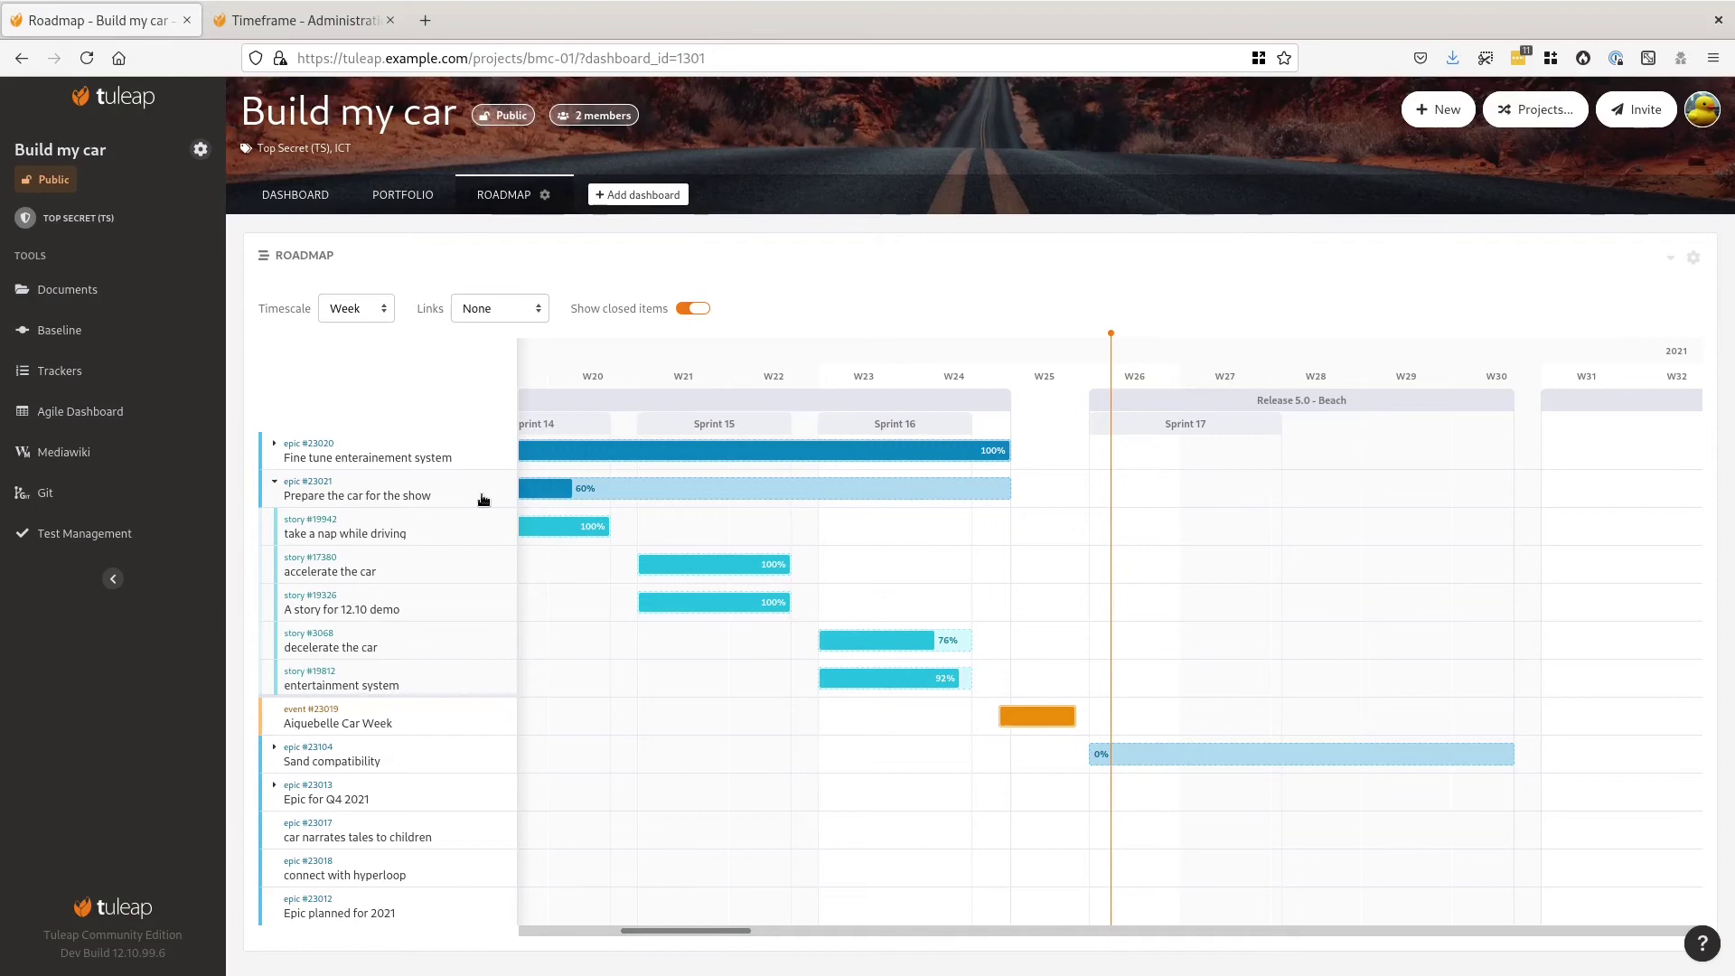
{"action": "left_click", "coordinate": [457, 764]}
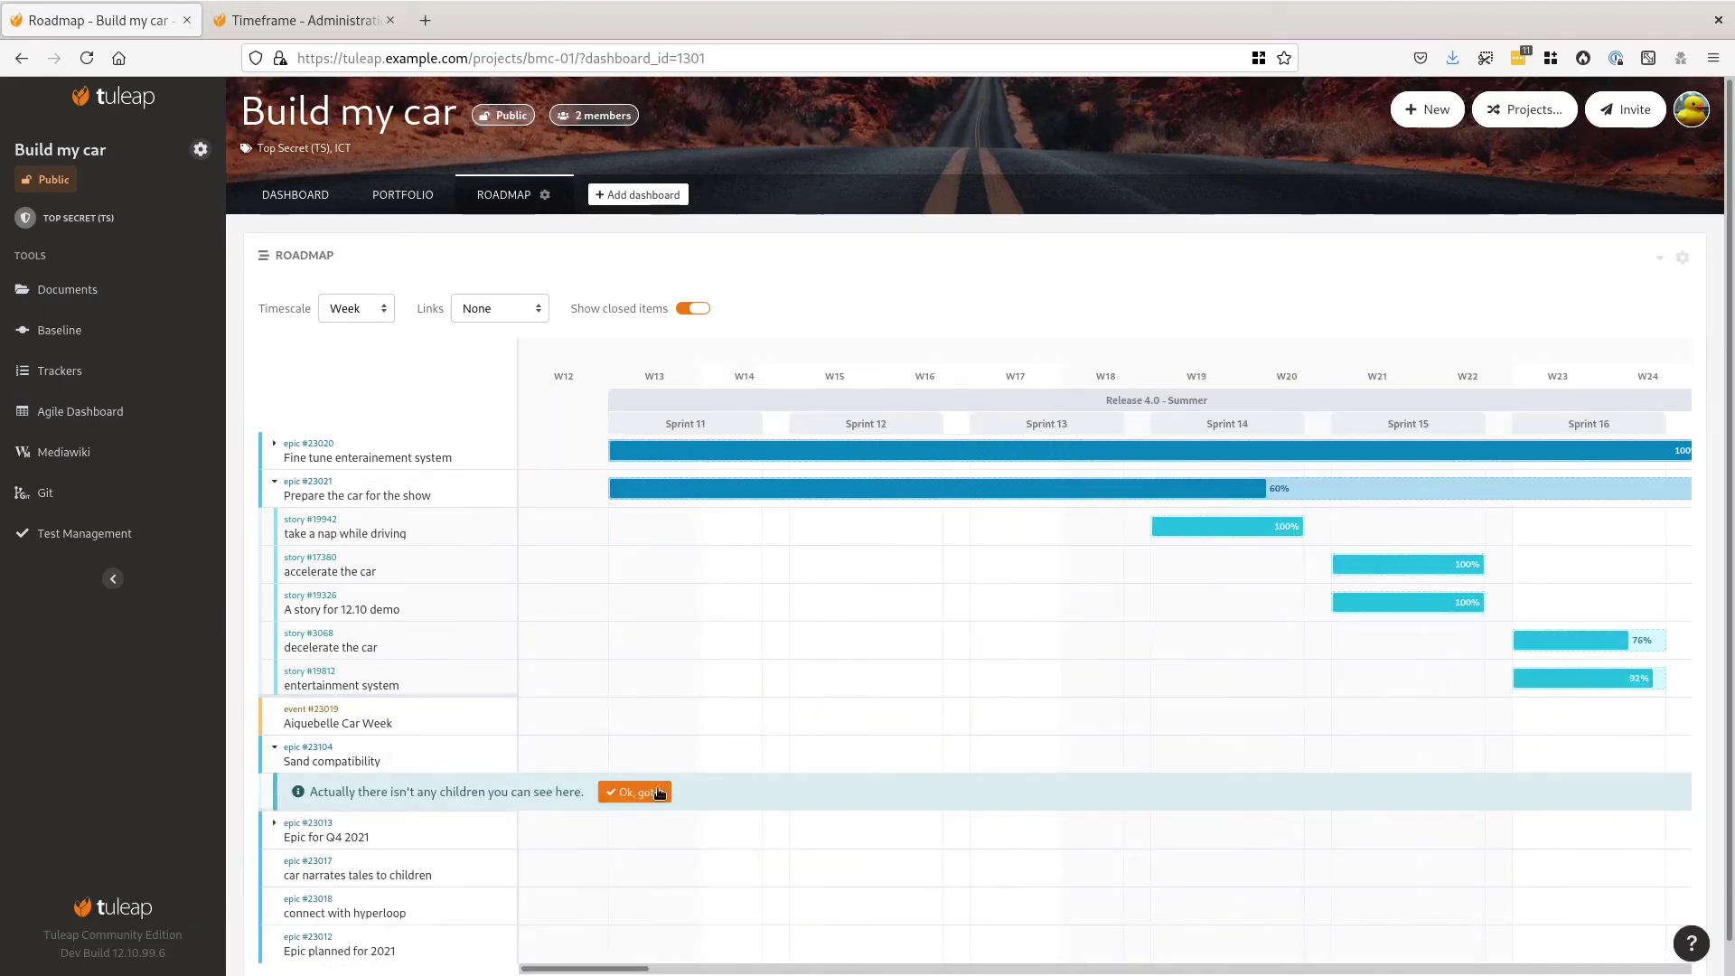
{"action": "left_click", "coordinate": [637, 792]}
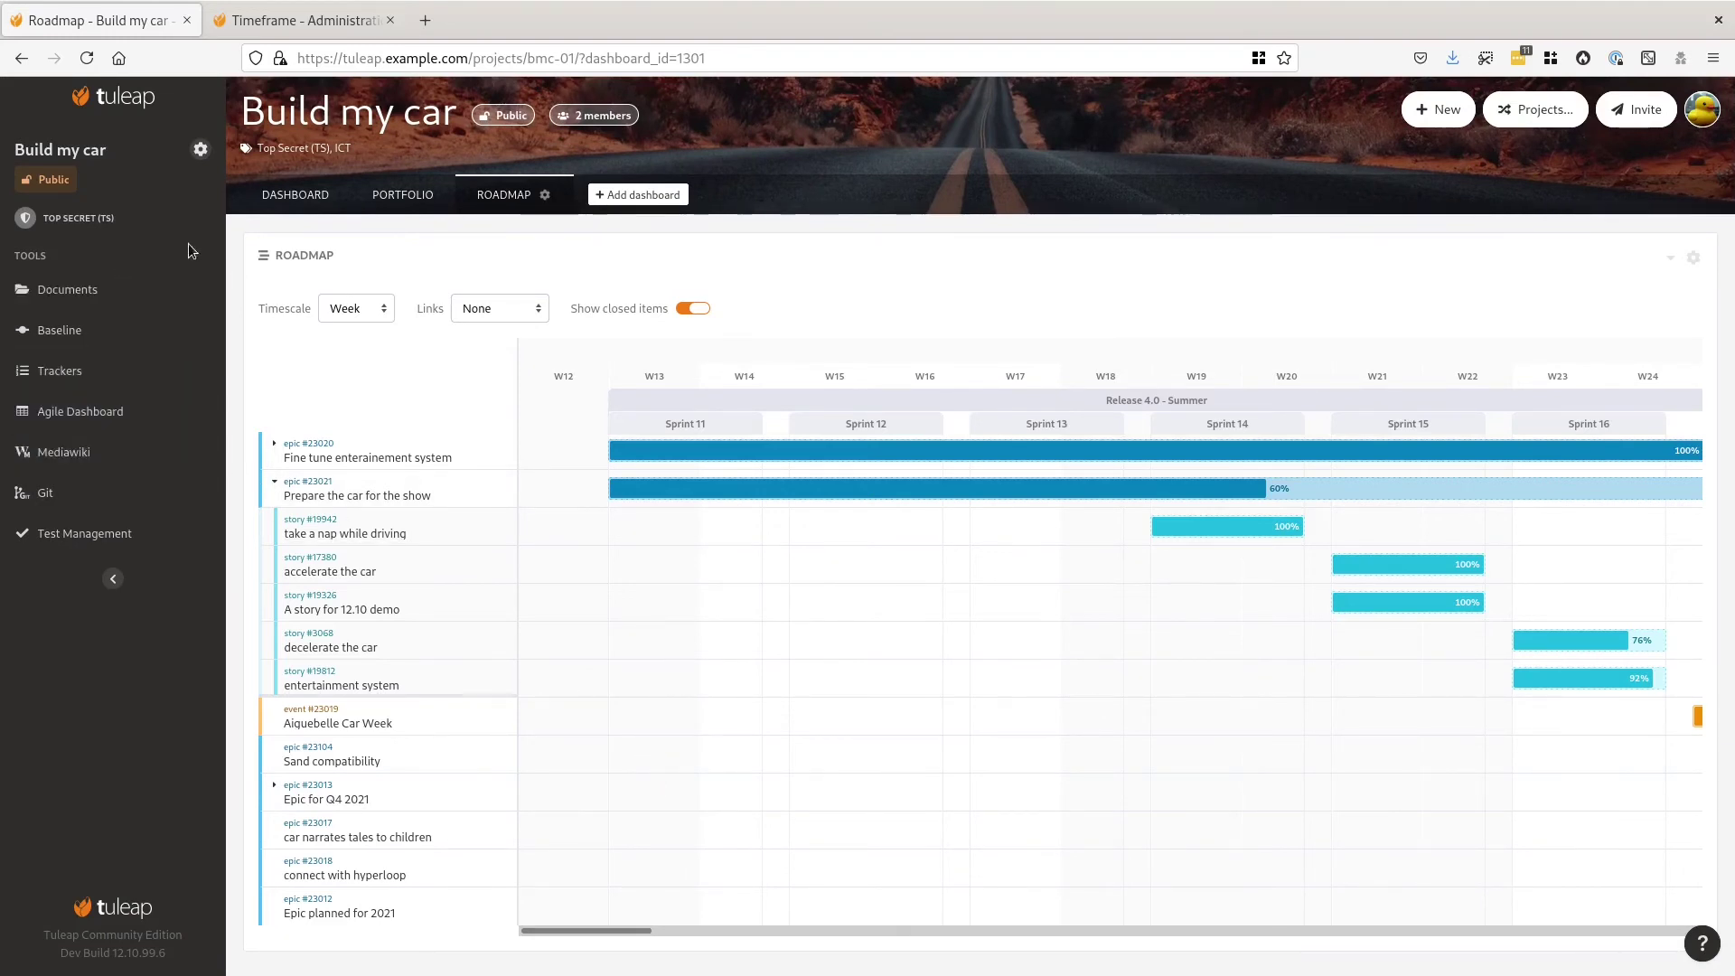
Step: In Release 5.0 - Beach sprint planning, move stories #23106 and #23105 into Sprint 17
{"action": "left_click", "coordinate": [300, 198]}
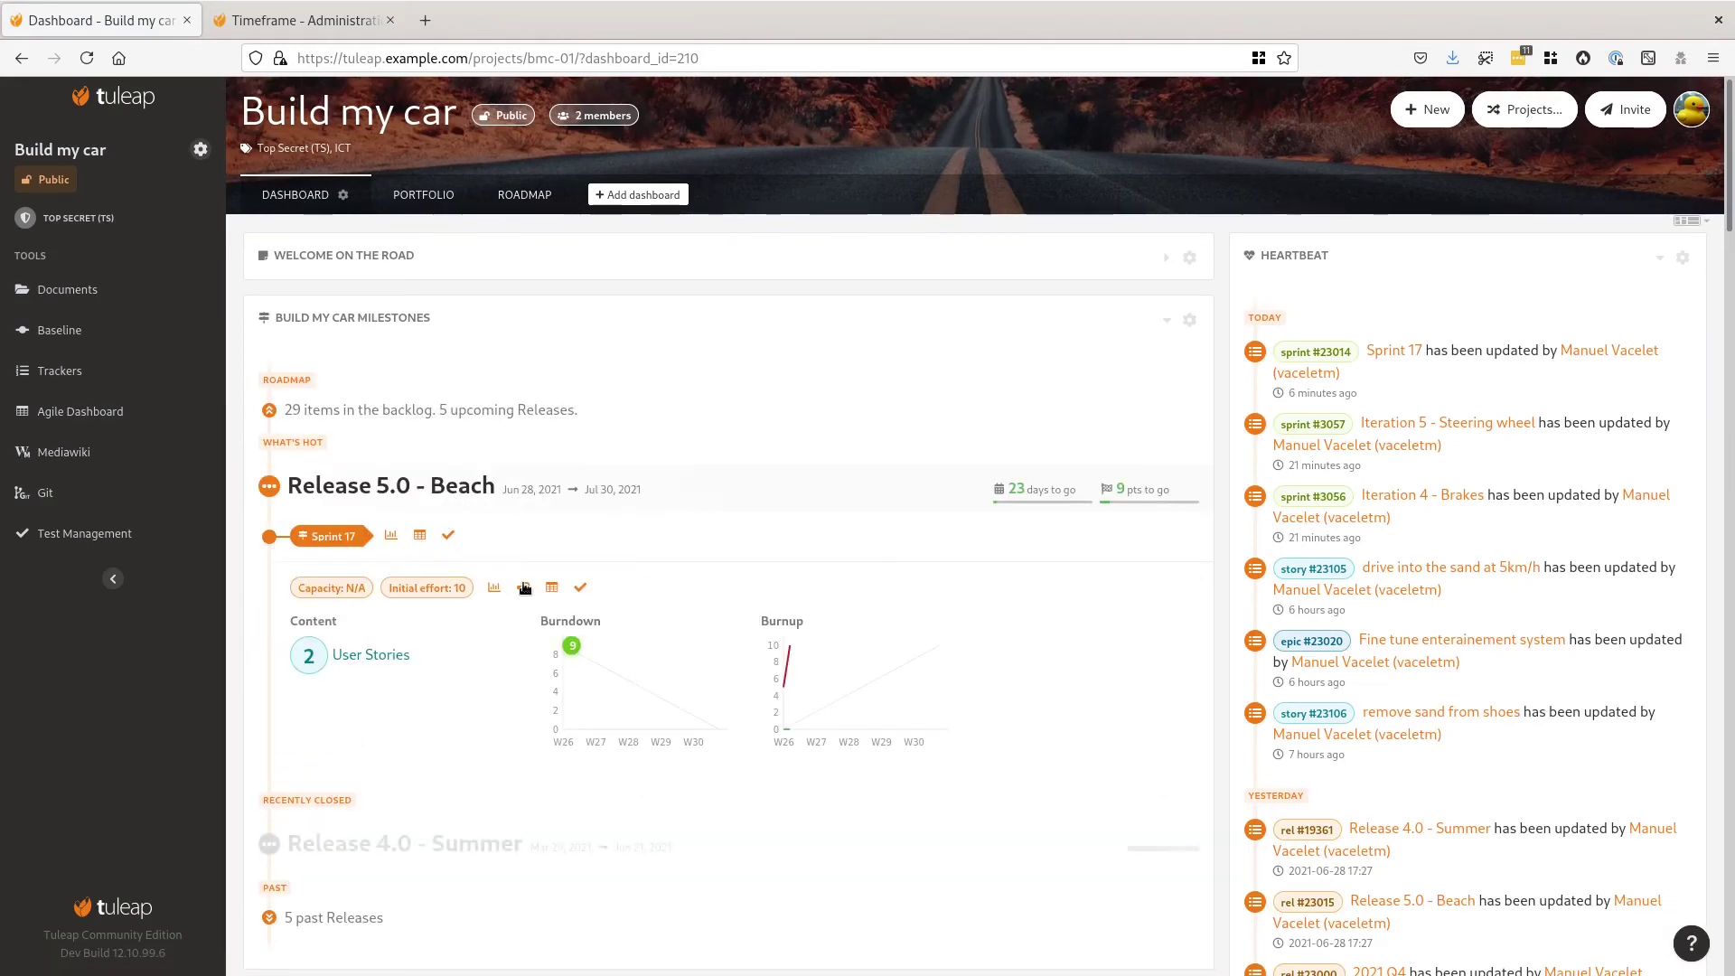
{"action": "left_click", "coordinate": [524, 589]}
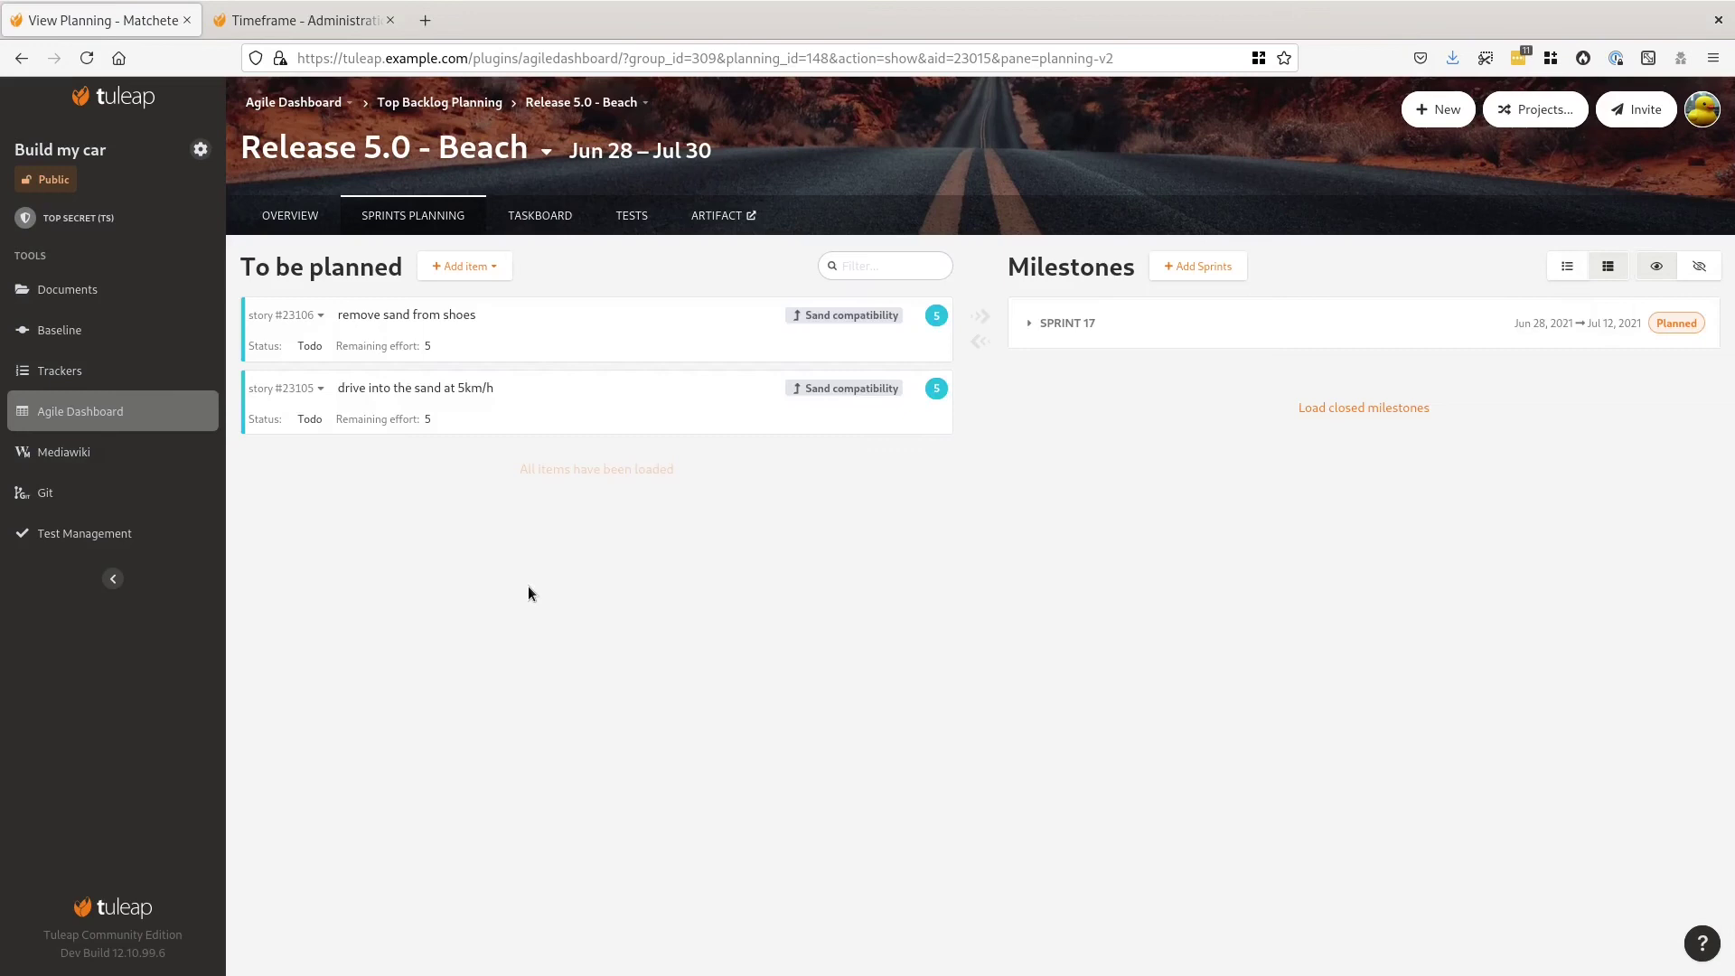
{"action": "left_click", "coordinate": [1466, 333]}
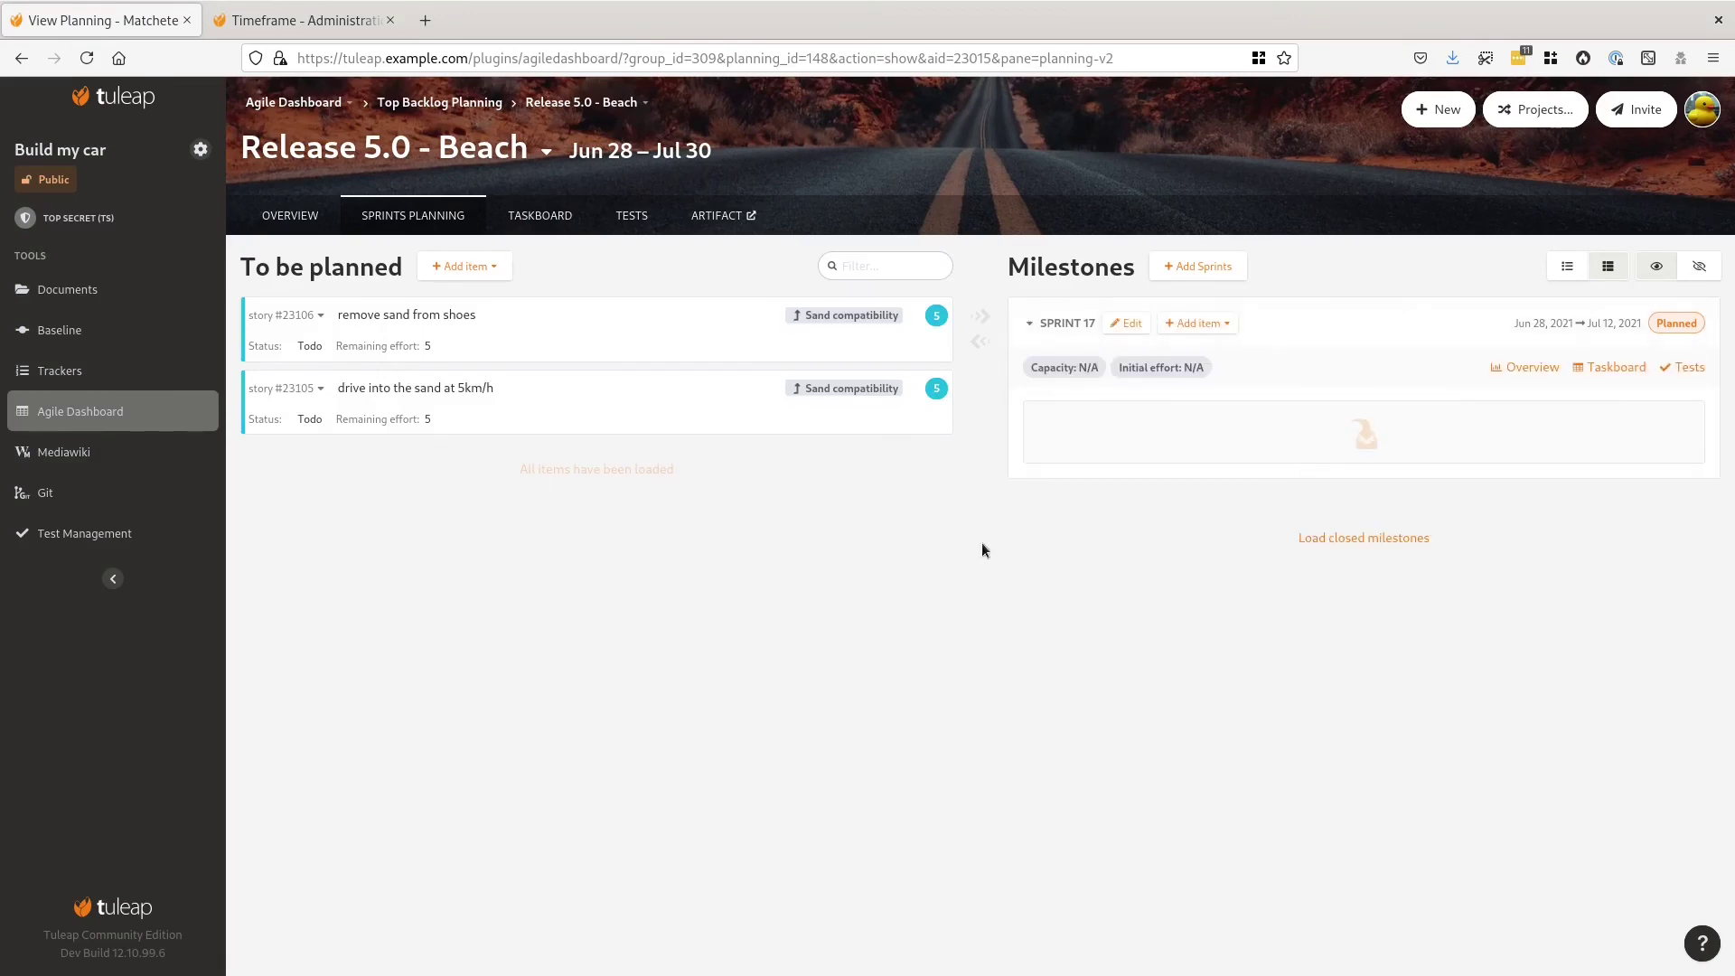
{"action": "left_click", "coordinate": [681, 357], "text": "ctrl"}
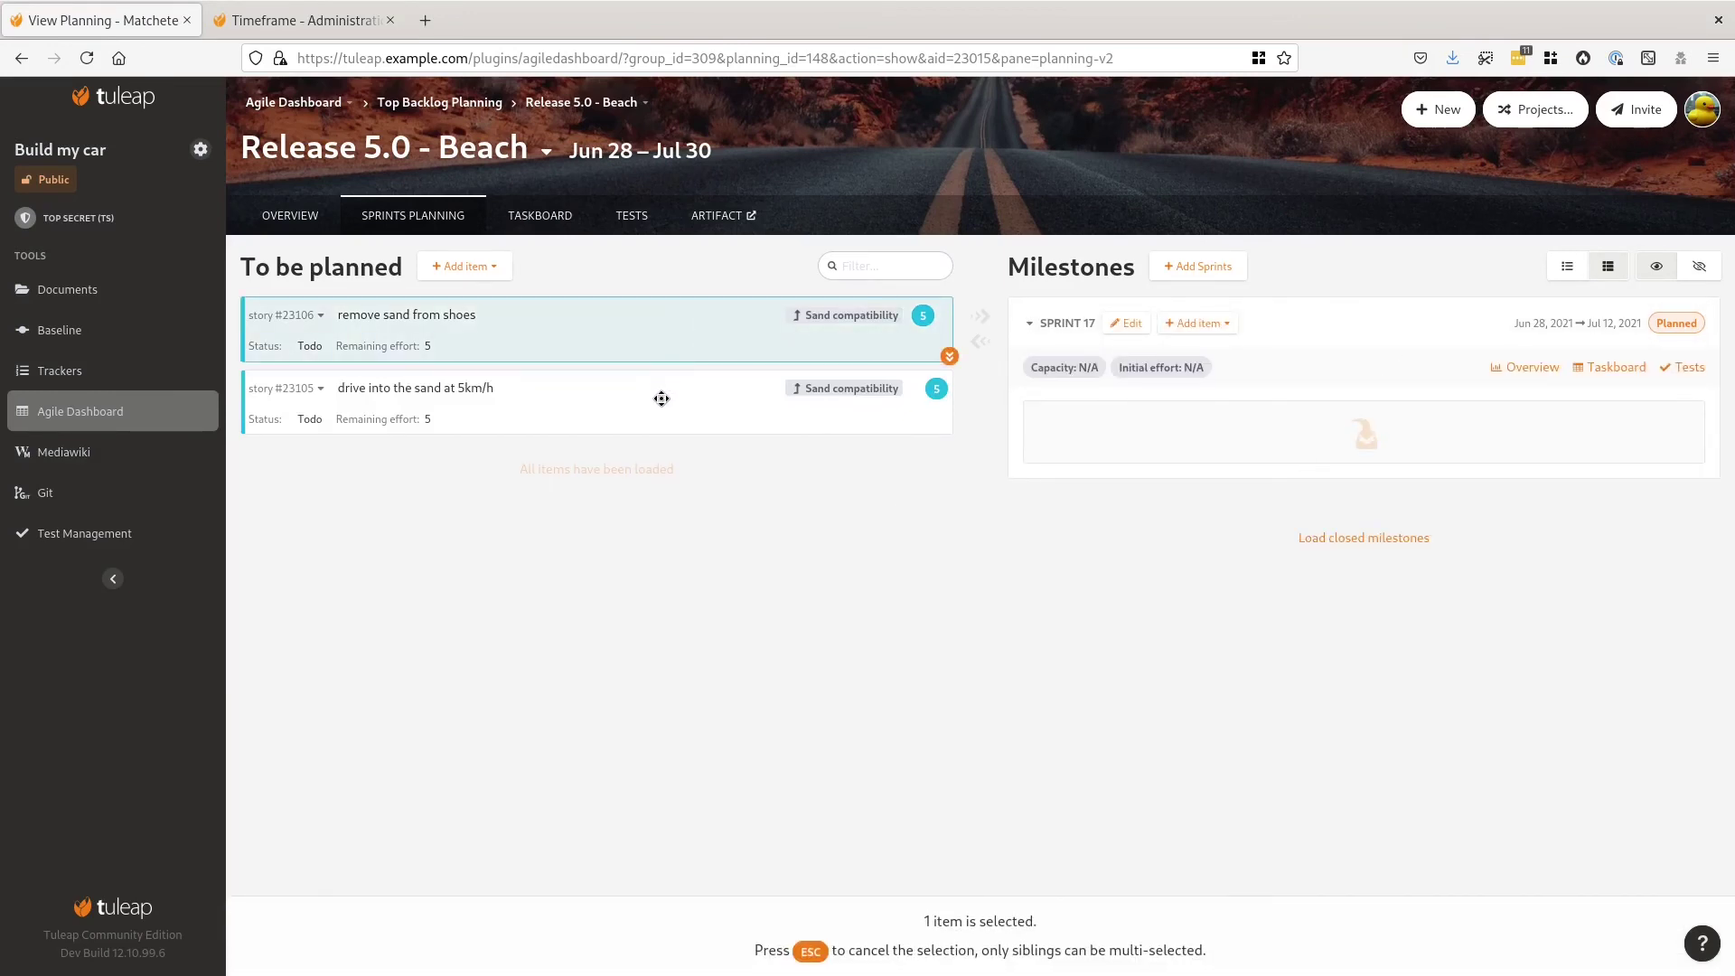
{"action": "left_click", "coordinate": [659, 395], "text": "ctrl"}
{"action": "left_click_drag", "start_coordinate": [674, 345], "coordinate": [1240, 450]}
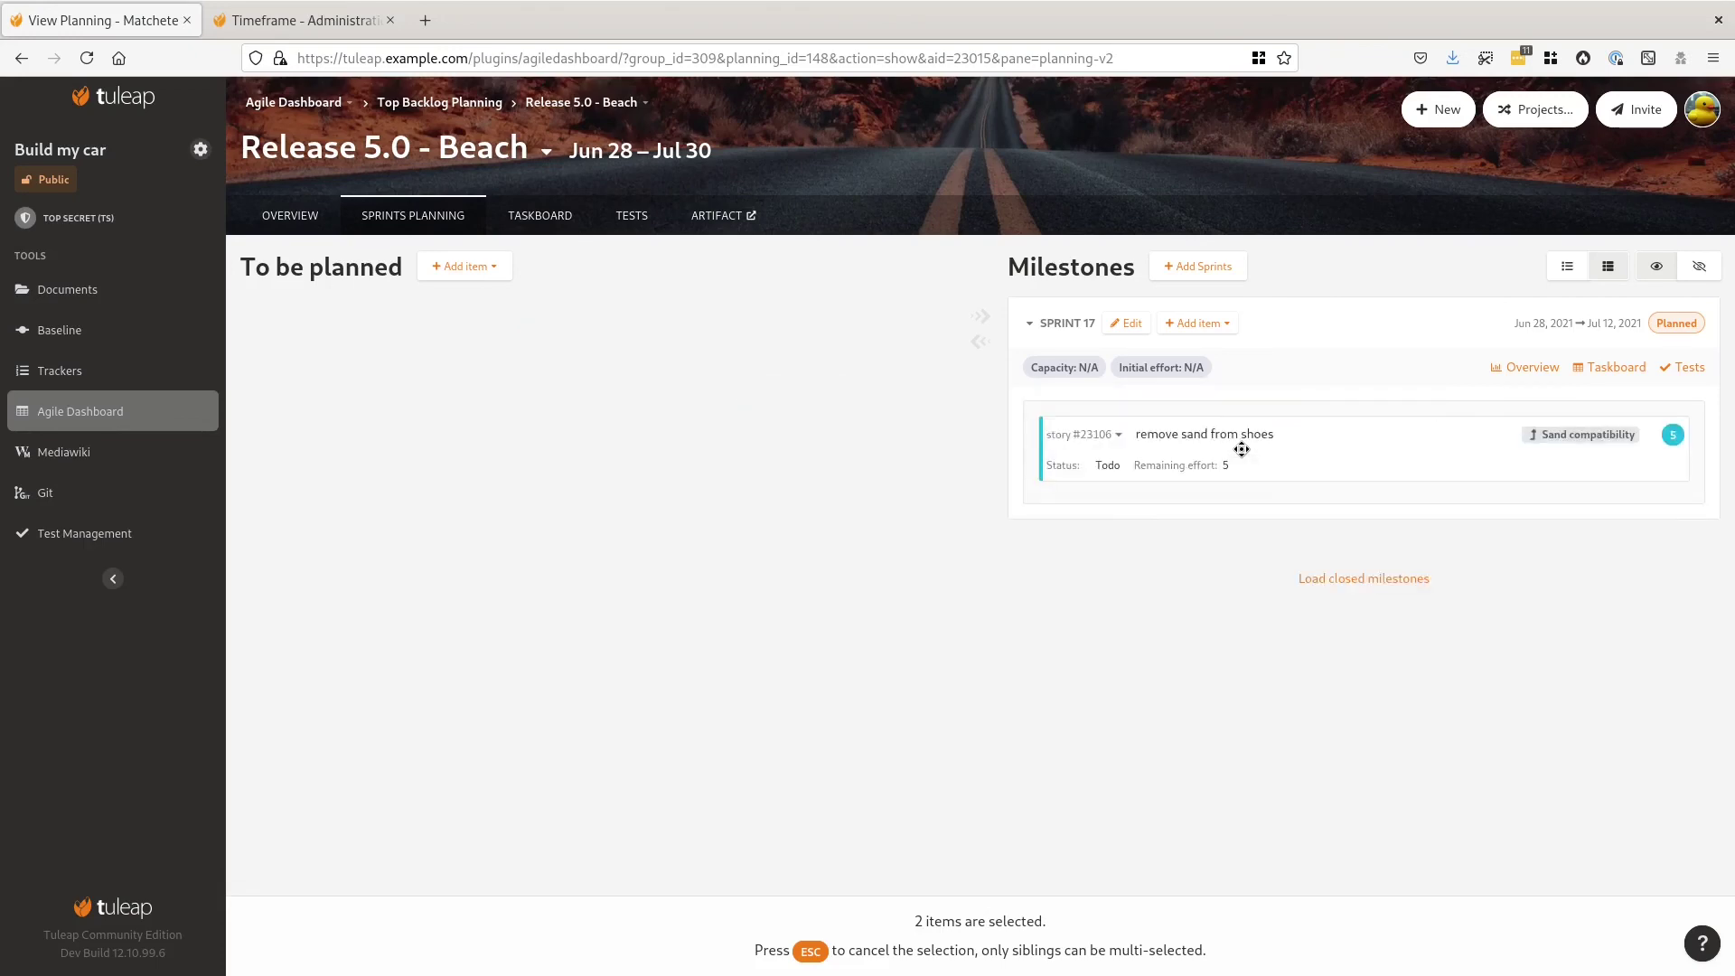
Step: Set story #23105's remaining effort to 4 and save the changes
{"action": "mouse_move", "coordinate": [1108, 512]}
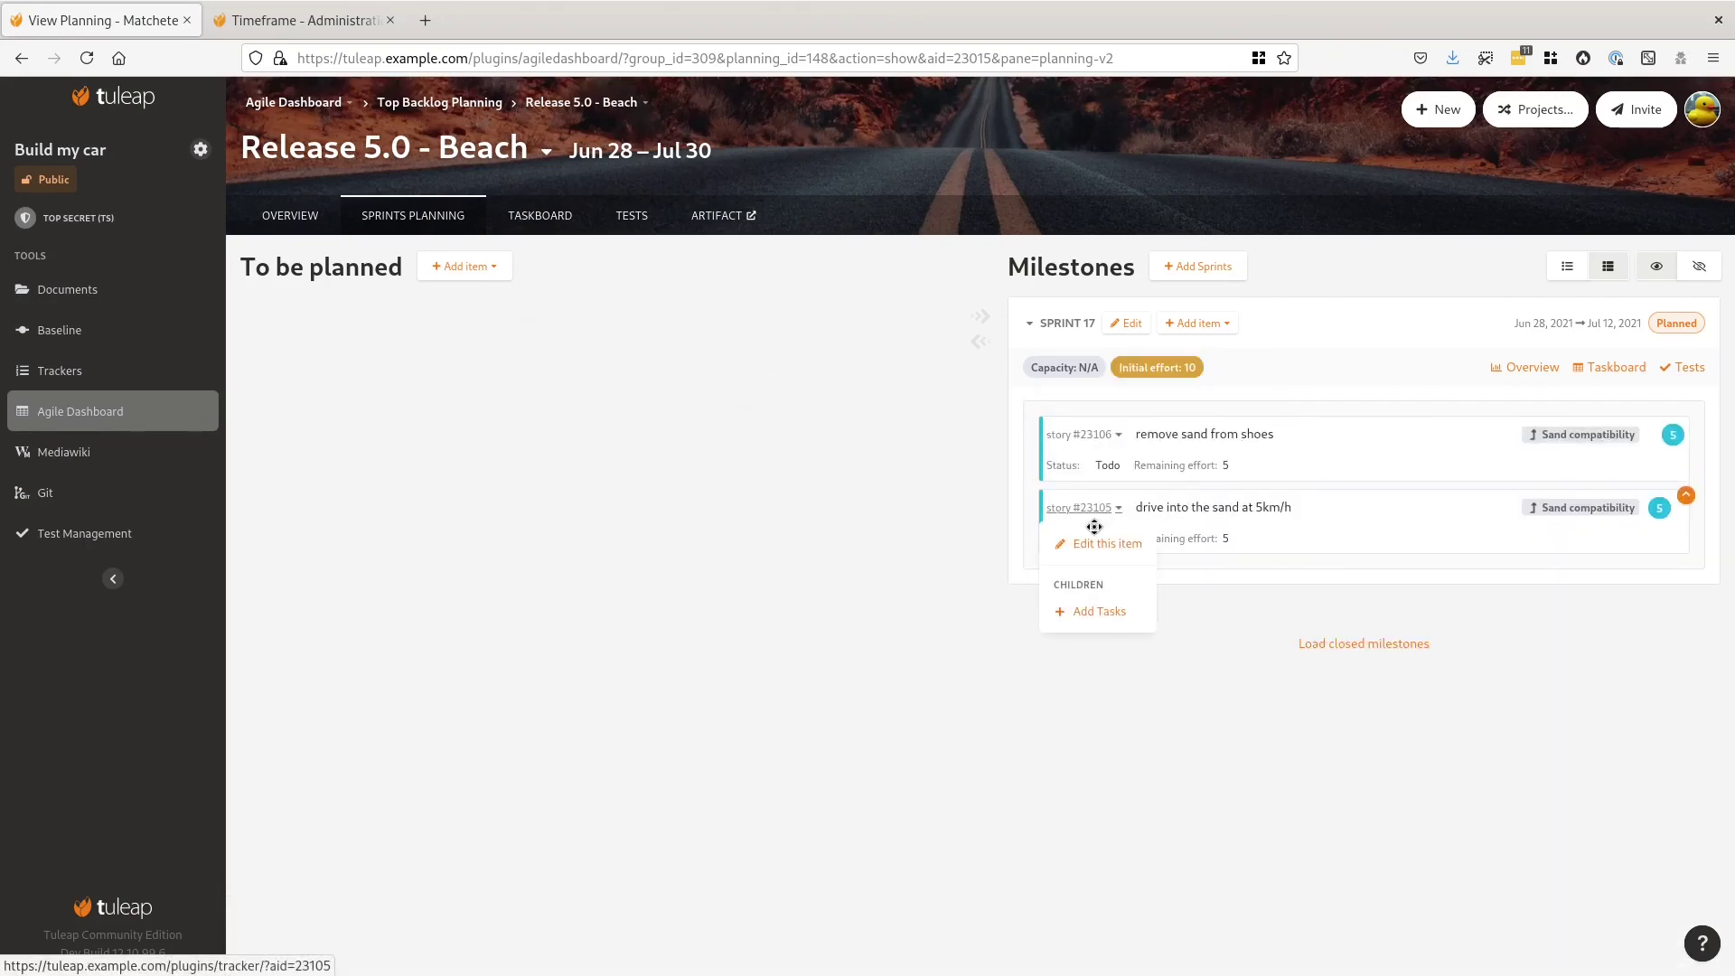
{"action": "left_click", "coordinate": [1098, 543]}
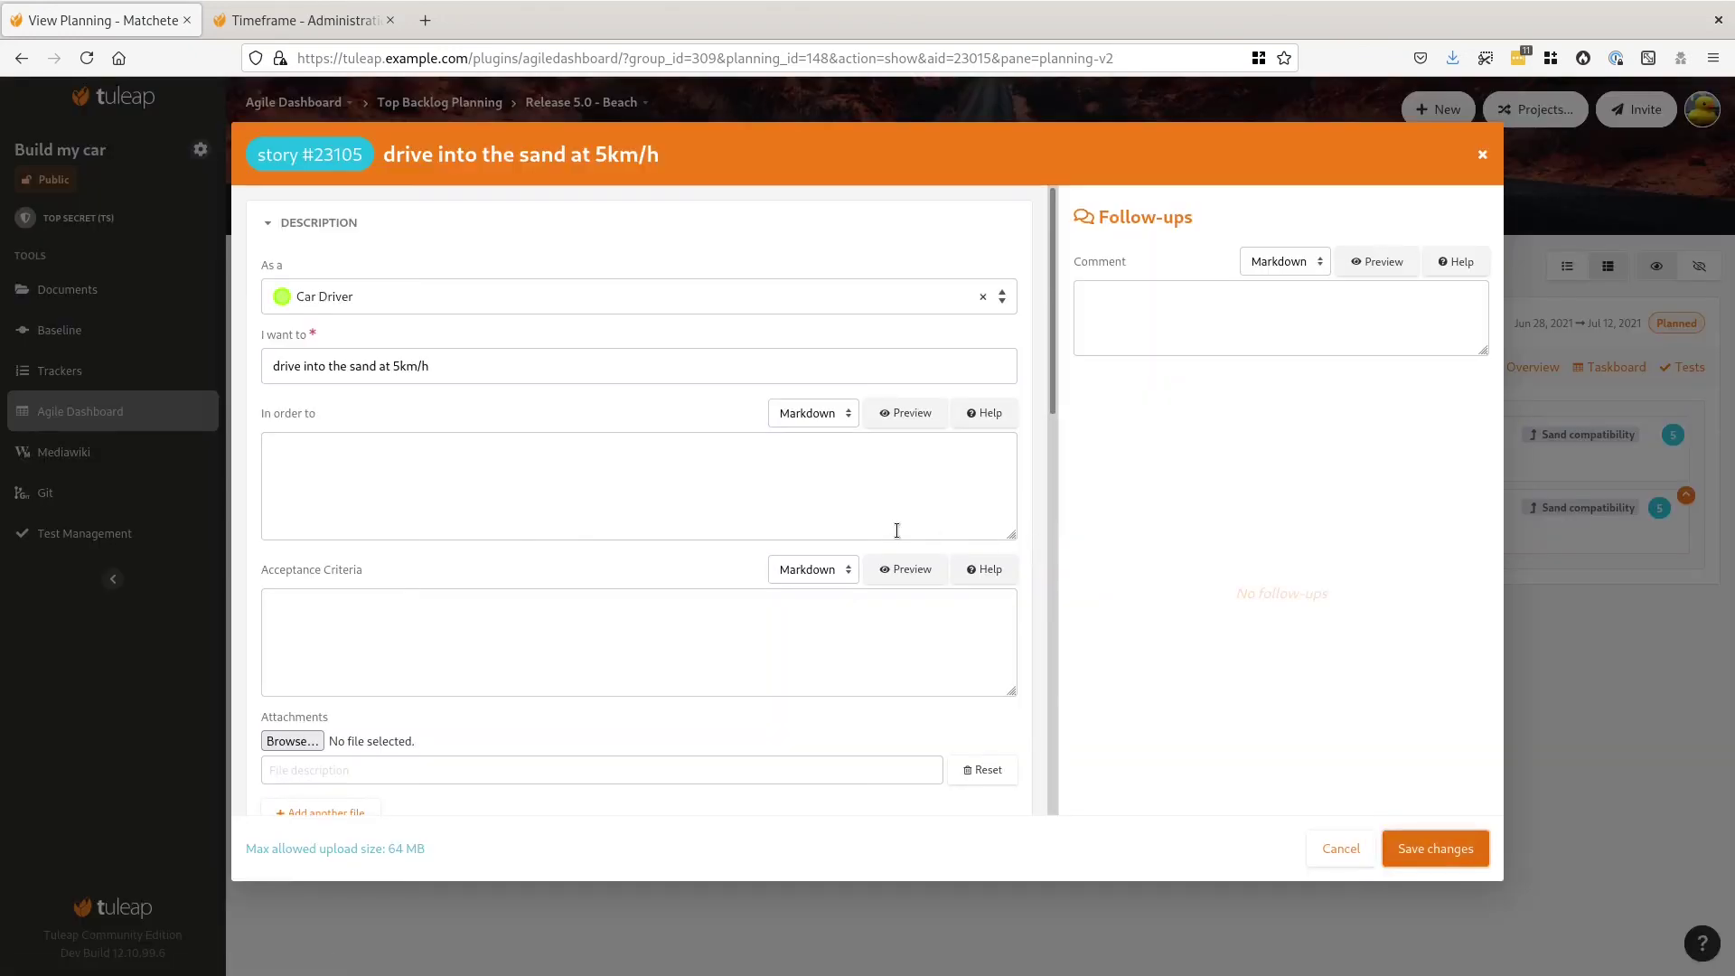
{"action": "scroll", "coordinate": [897, 530], "scroll_direction": "down", "scroll_amount": 6}
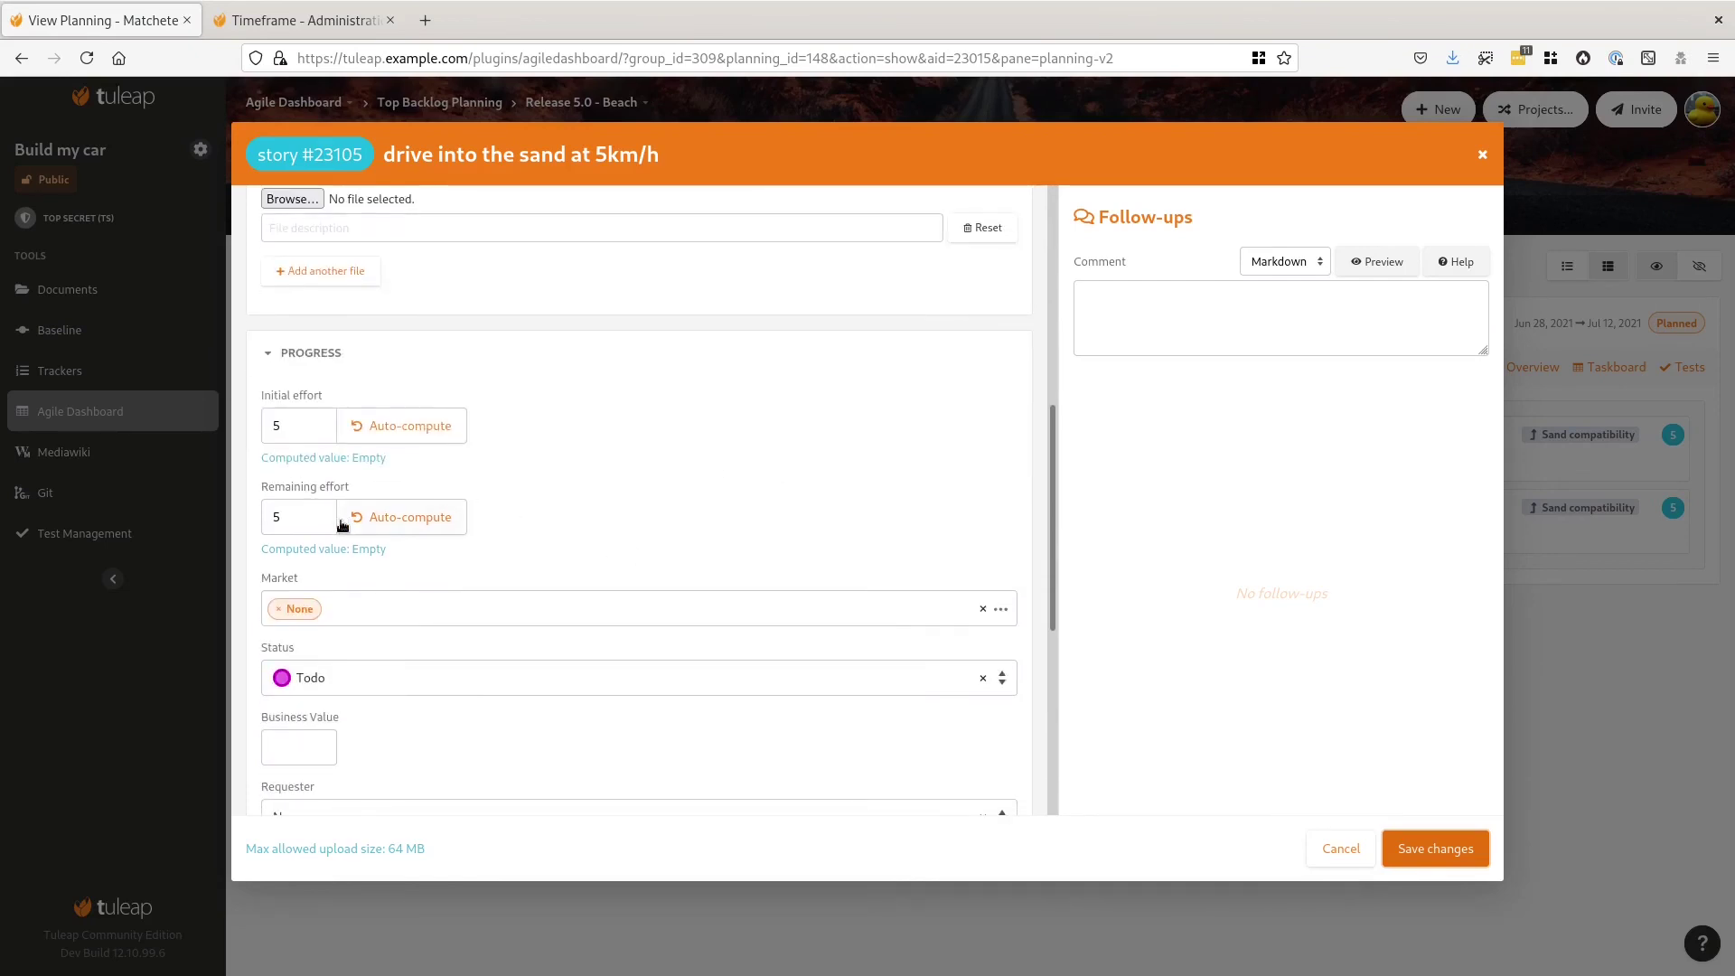
{"action": "double_click", "coordinate": [266, 516]}
{"action": "type", "text": "4"}
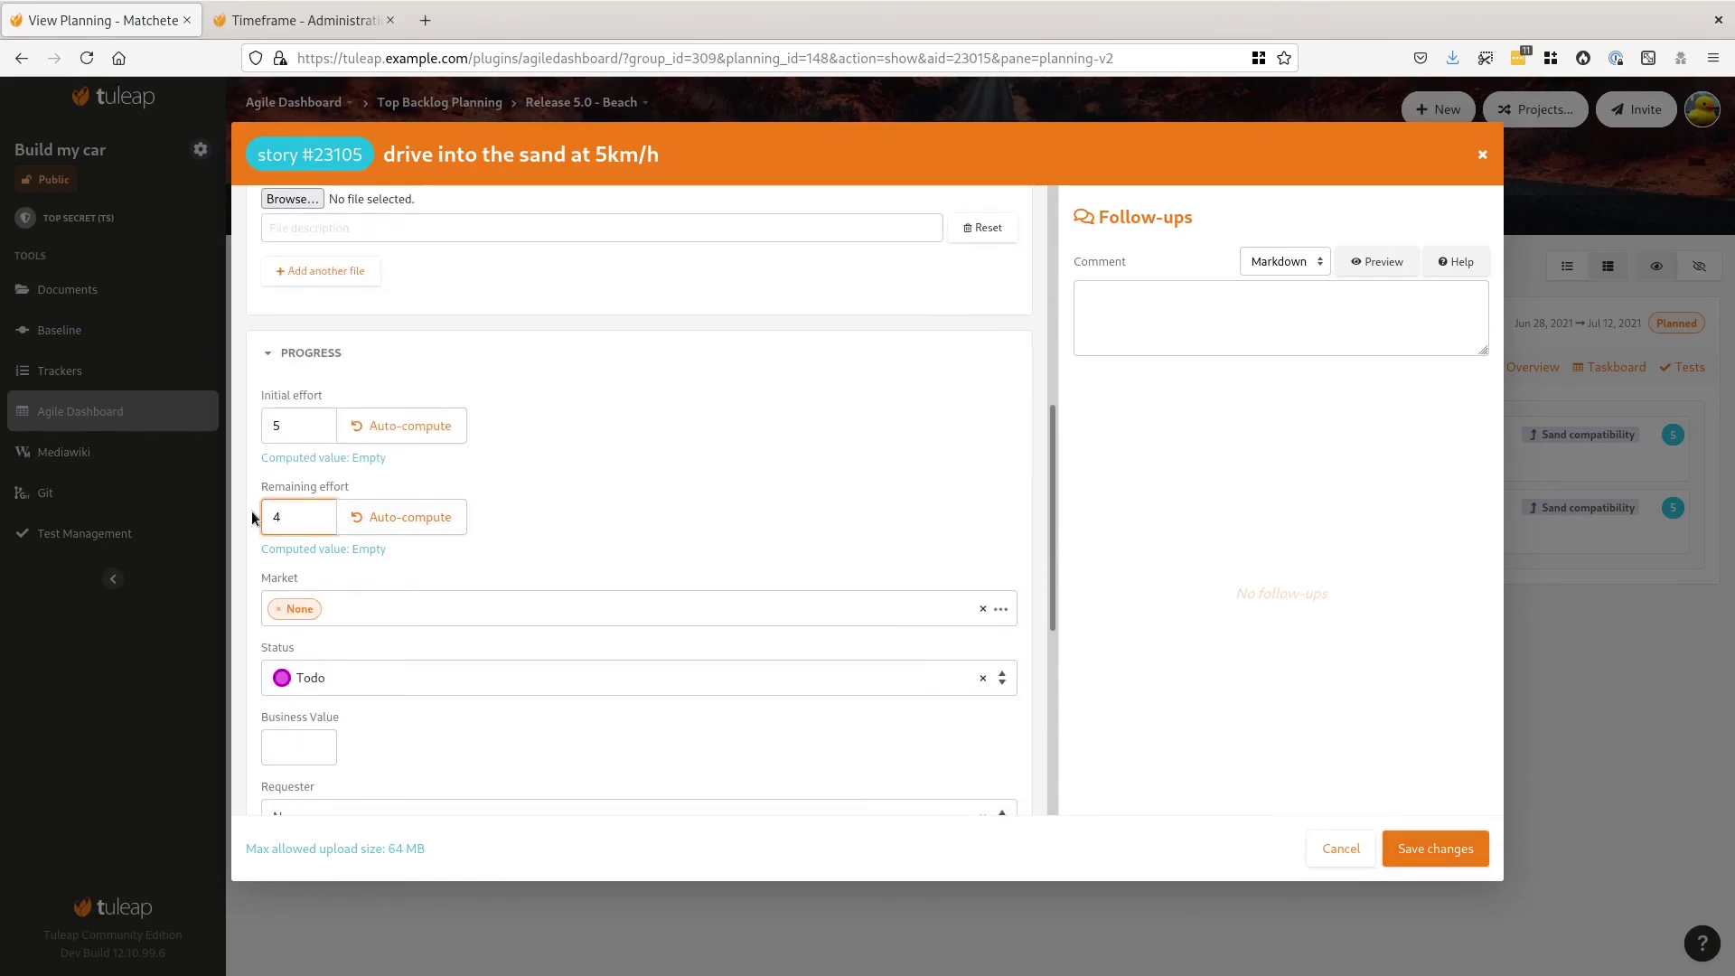
{"action": "left_click", "coordinate": [1426, 857]}
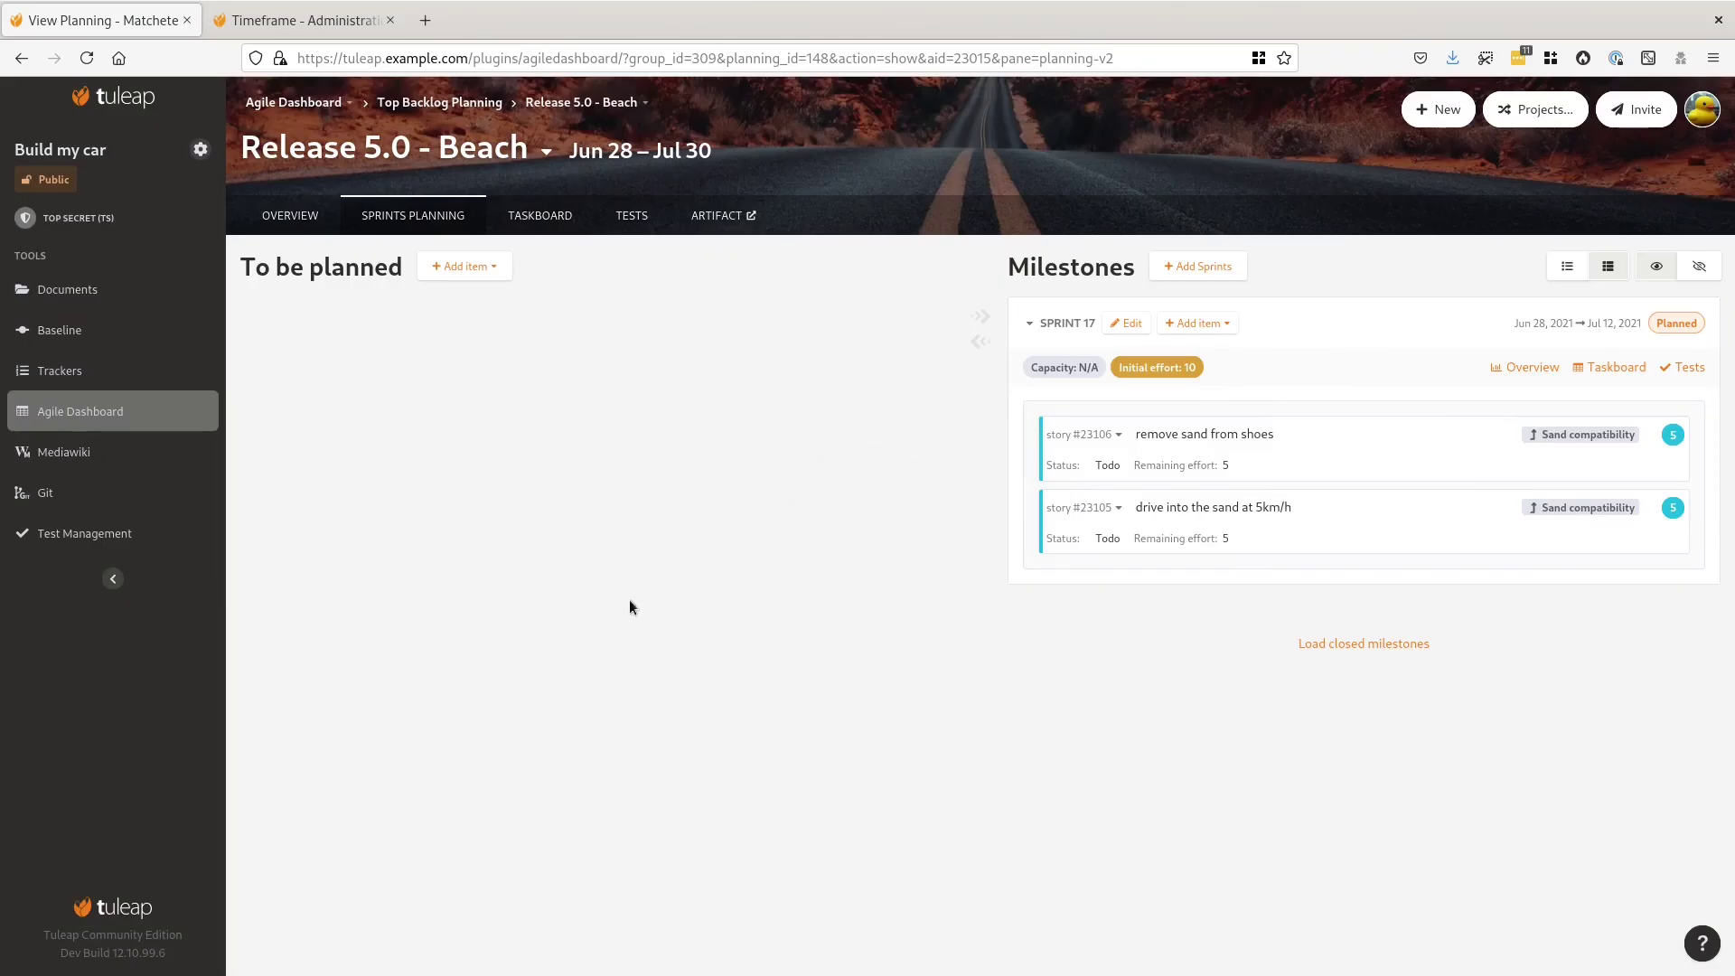
Step: Return to the Build my car Roadmap dashboard and set its timescale to Week
{"action": "left_click", "coordinate": [114, 155]}
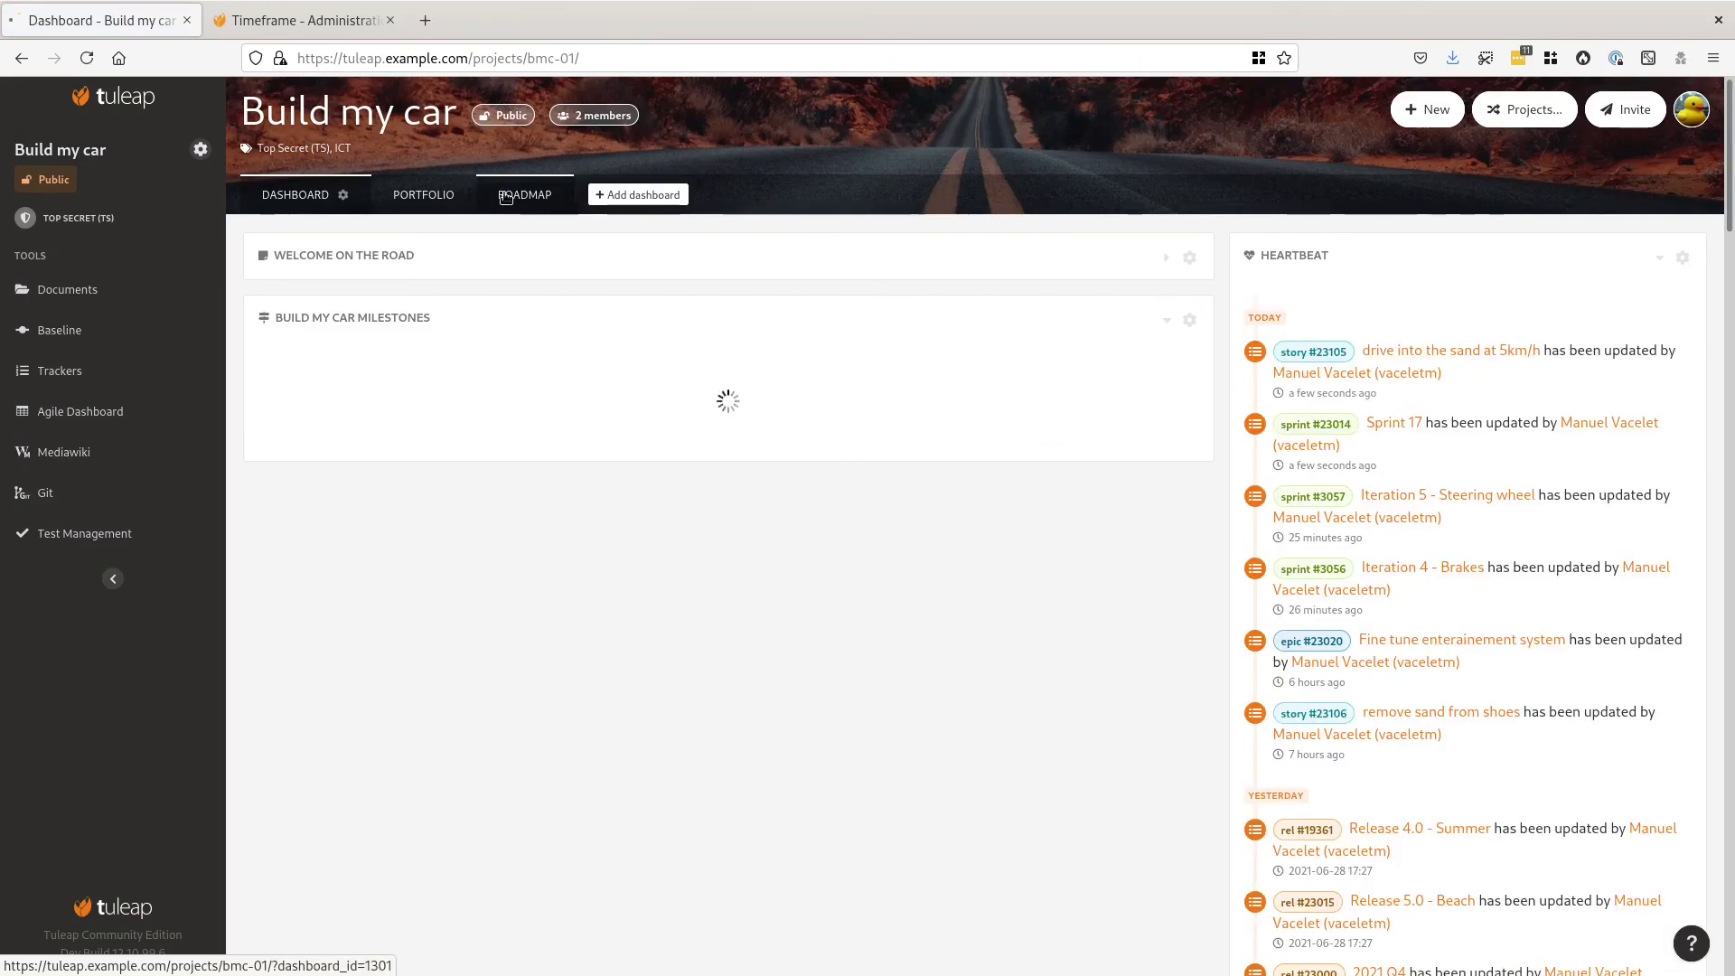
{"action": "left_click", "coordinate": [506, 197]}
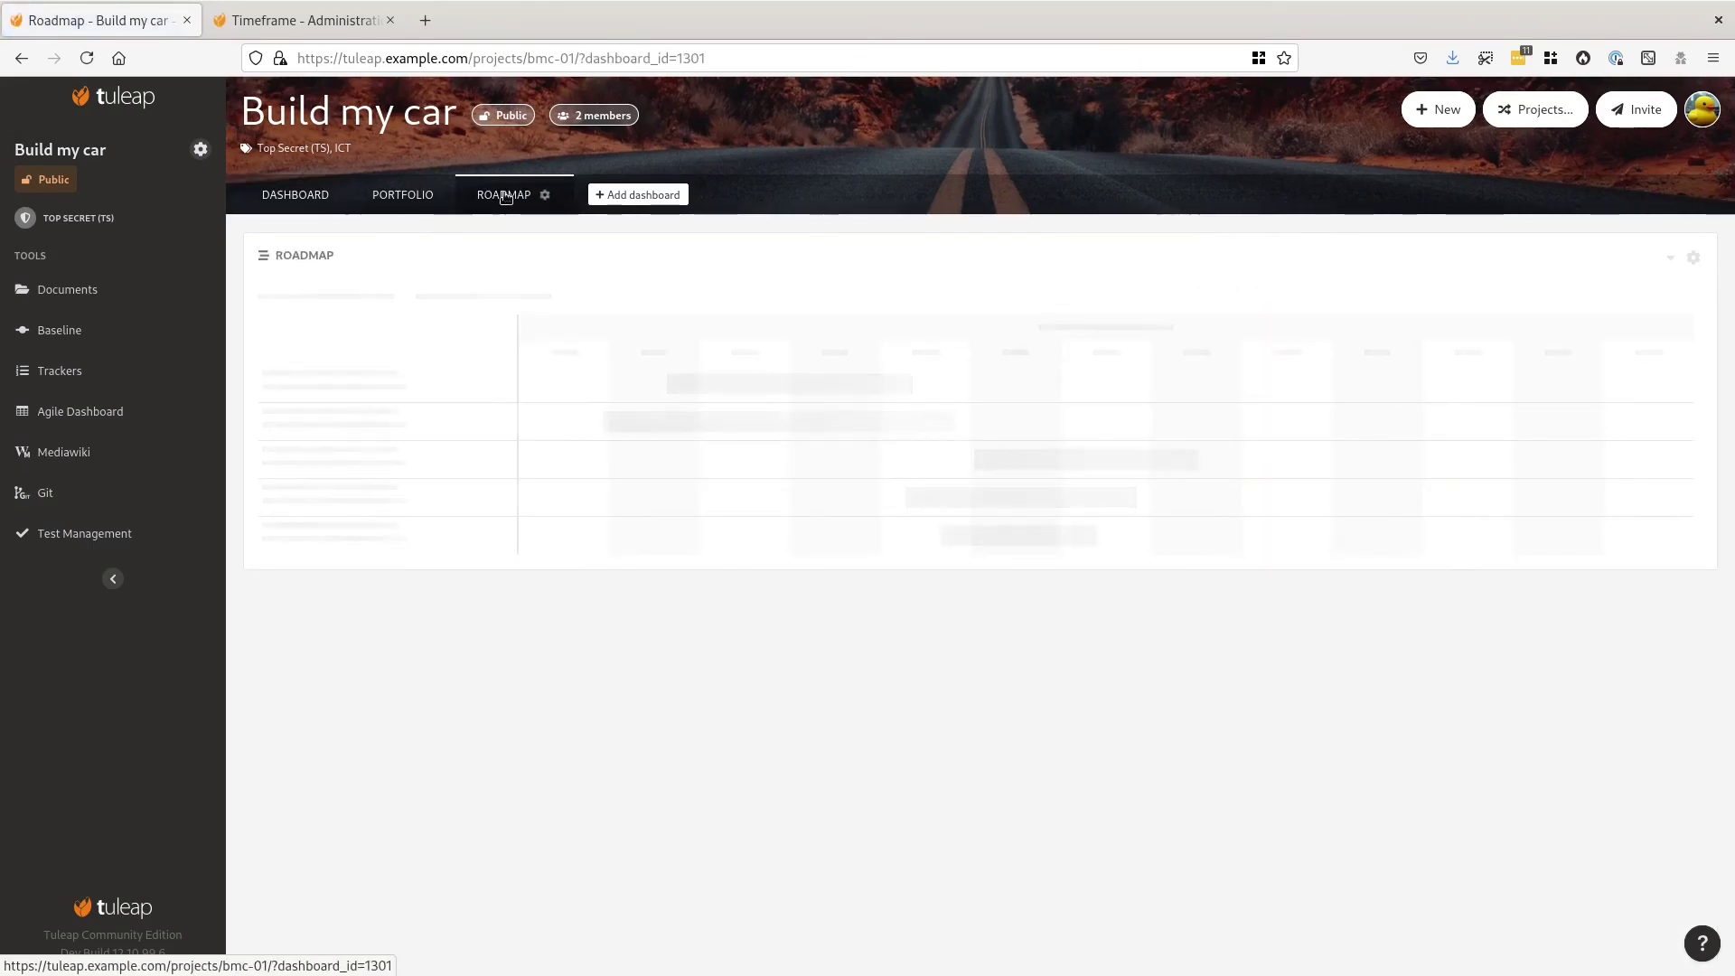
{"action": "left_click", "coordinate": [347, 308]}
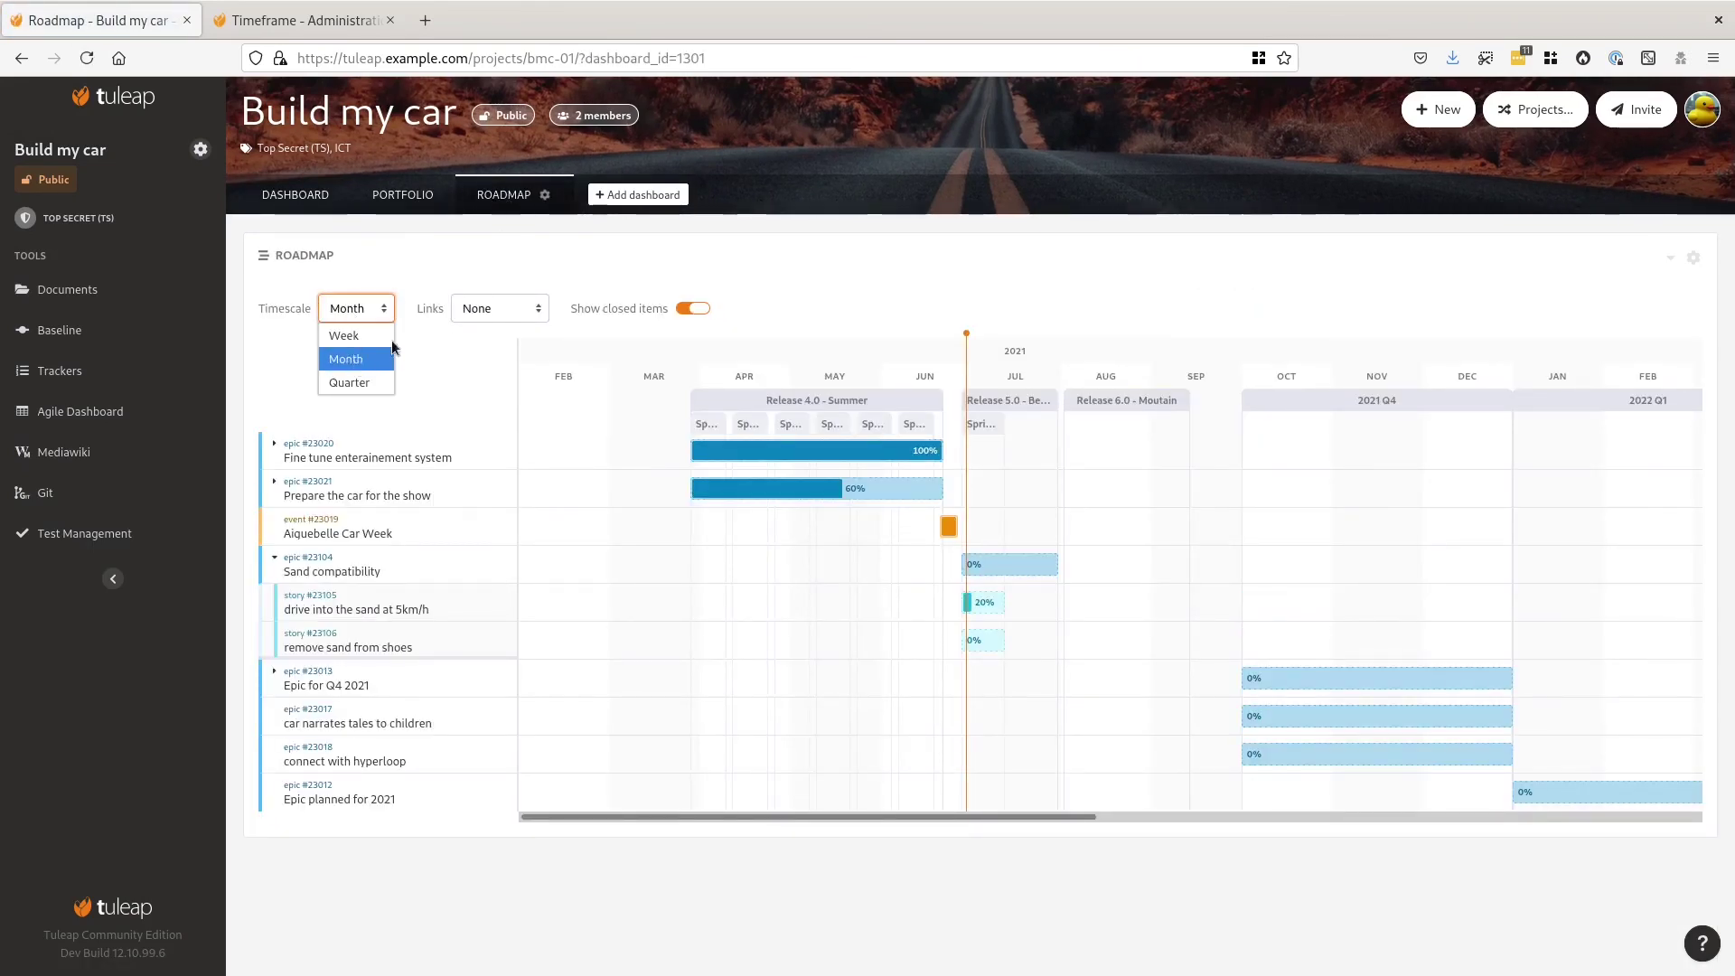
{"action": "left_click", "coordinate": [378, 335]}
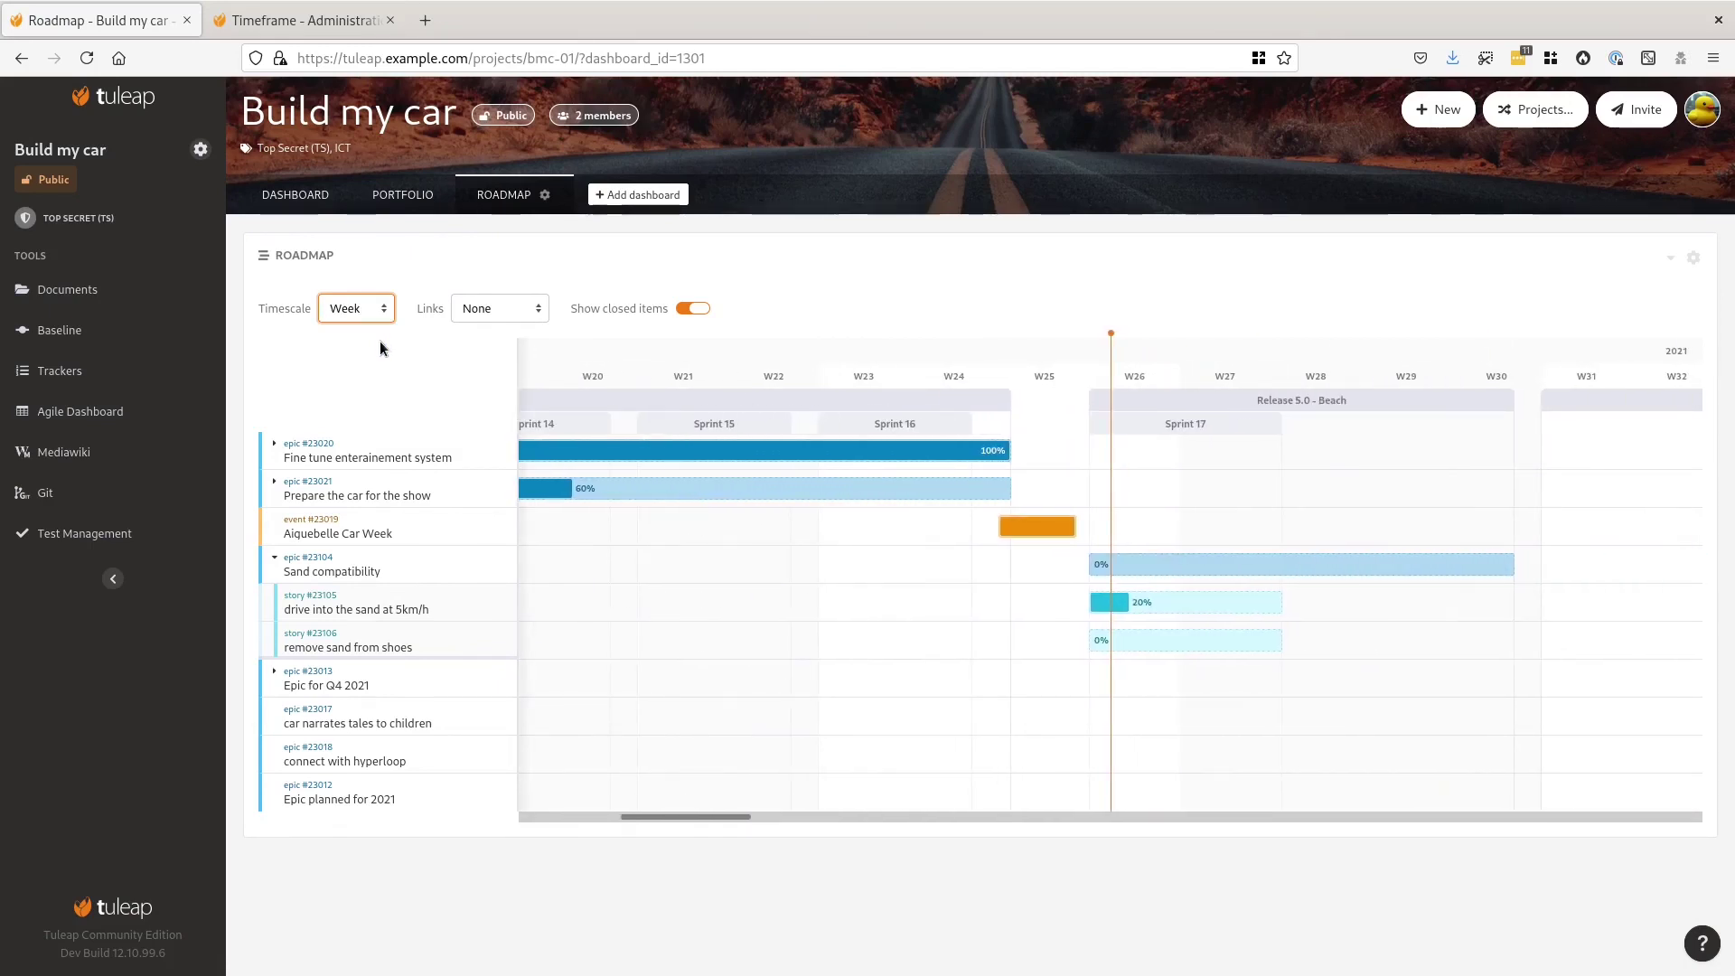